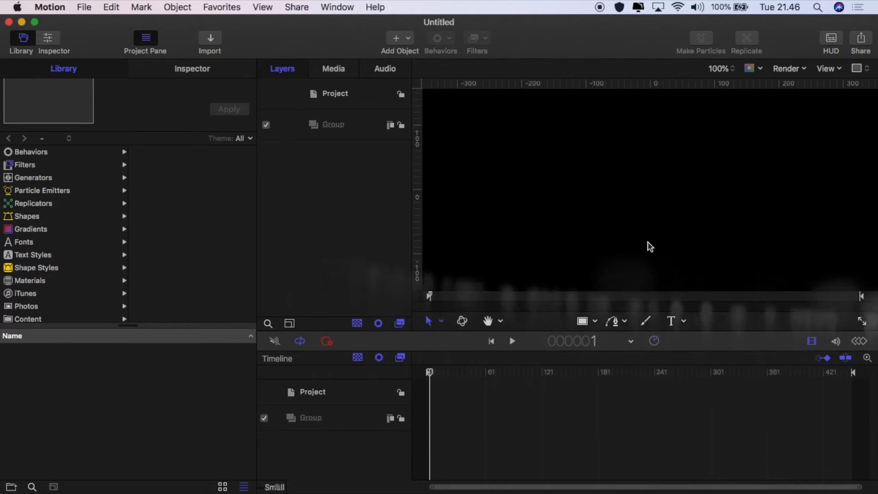
# Fit the canvas to the window and add the Gradient generator to the empty group
pyautogui.hotkey('shift', 'z')
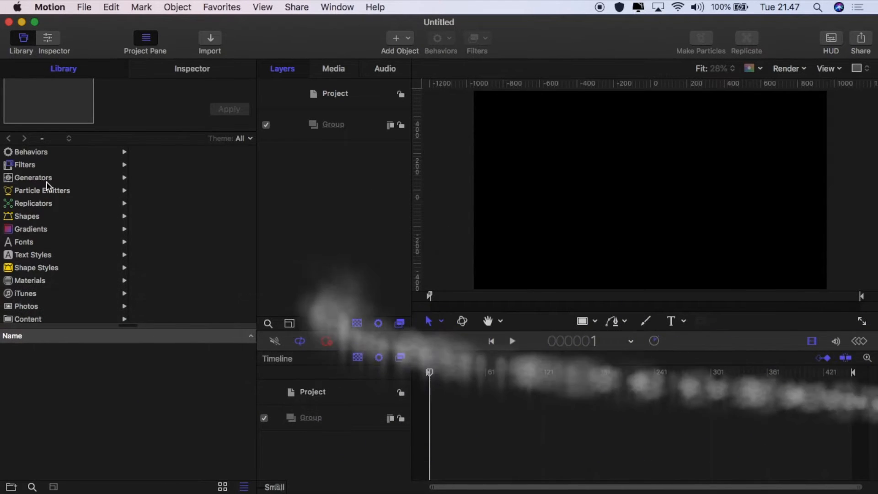
pyautogui.click(39, 179)
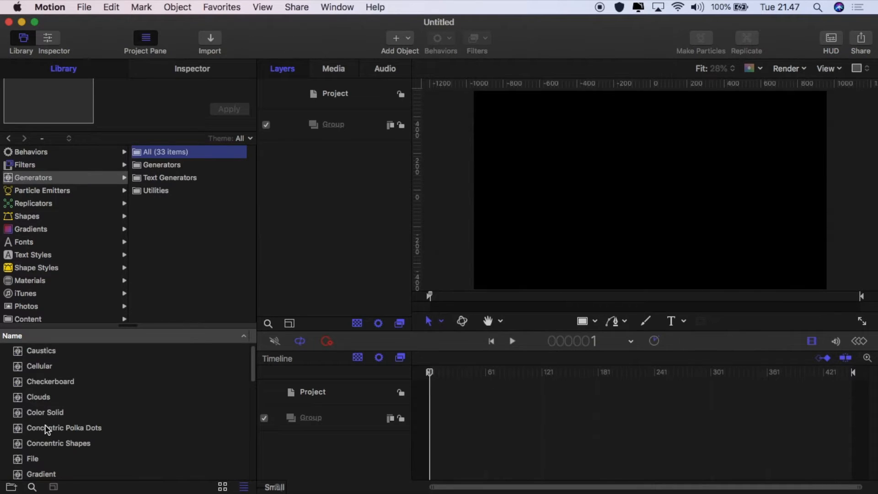
pyautogui.scroll(-8, 44, 424)
pyautogui.scroll(5, 44, 423)
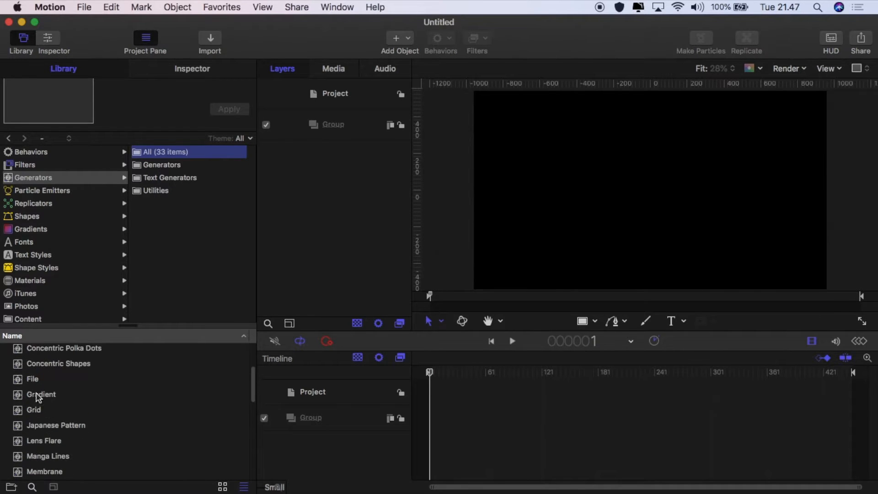
pyautogui.moveTo(37, 396); pyautogui.dragTo(341, 128)
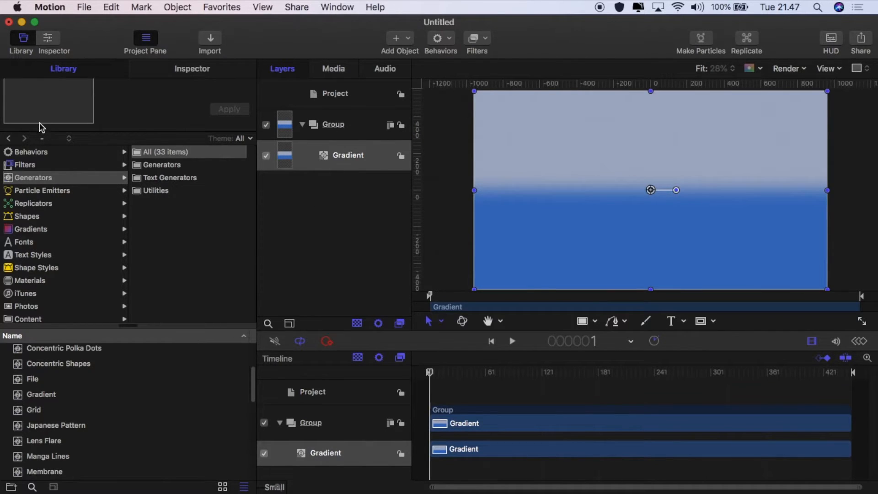
# Apply the Dawn preset to the gradient generator and set its type to Radial
pyautogui.click(172, 71)
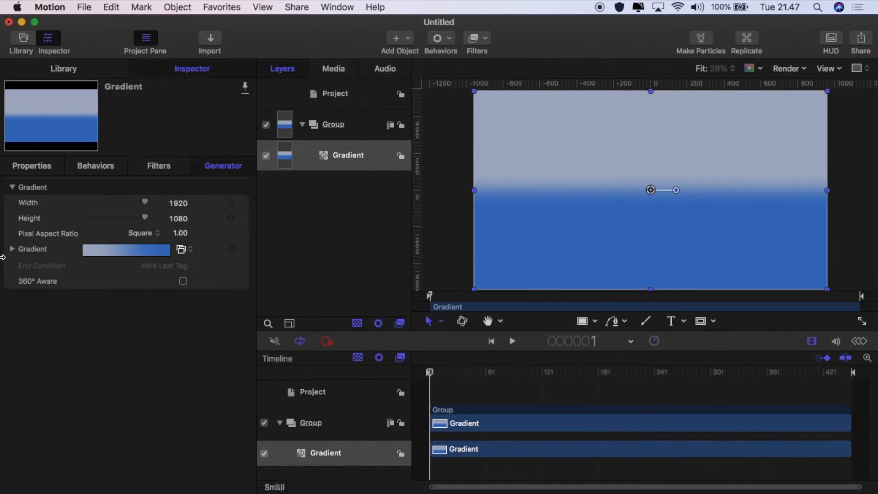
pyautogui.click(12, 250)
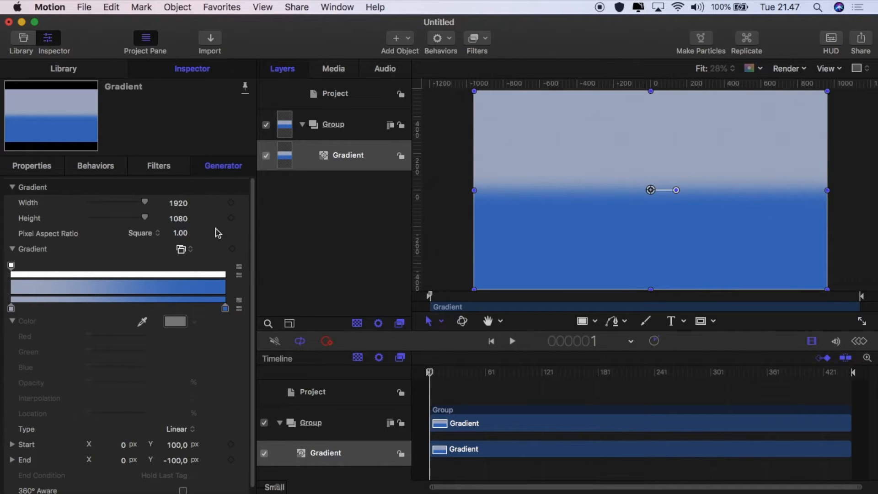
pyautogui.click(192, 253)
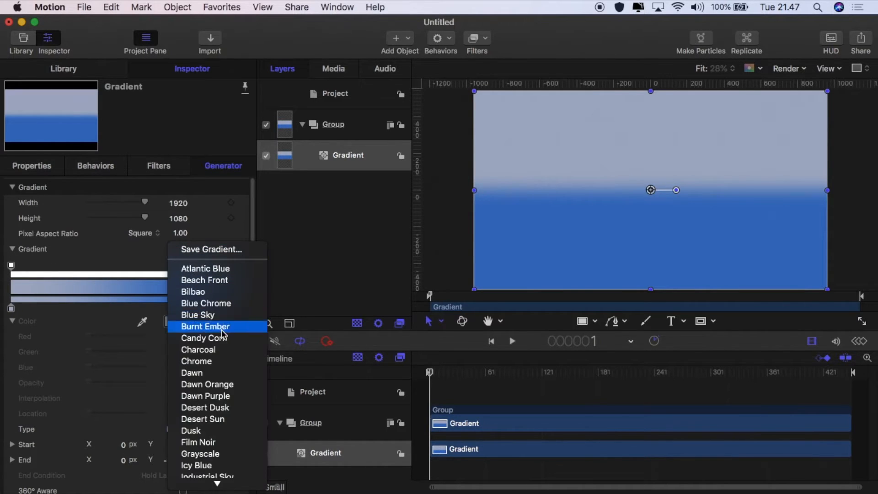
pyautogui.click(218, 374)
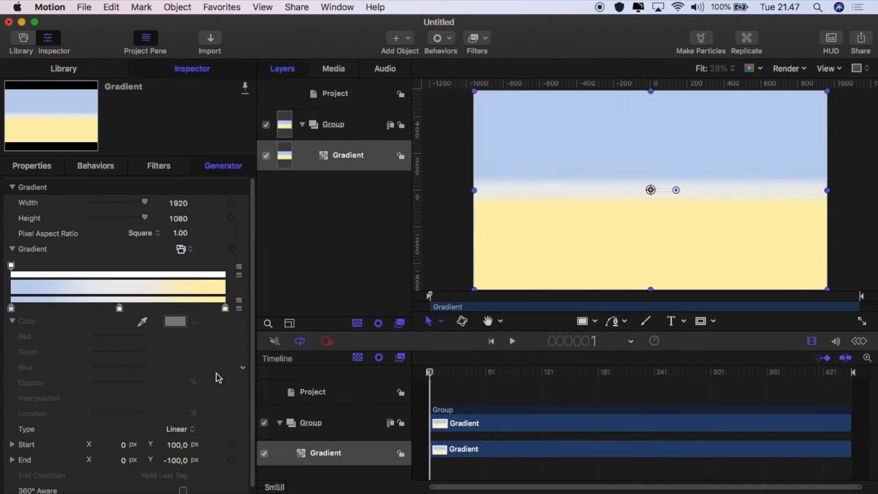
pyautogui.click(179, 431)
pyautogui.click(183, 443)
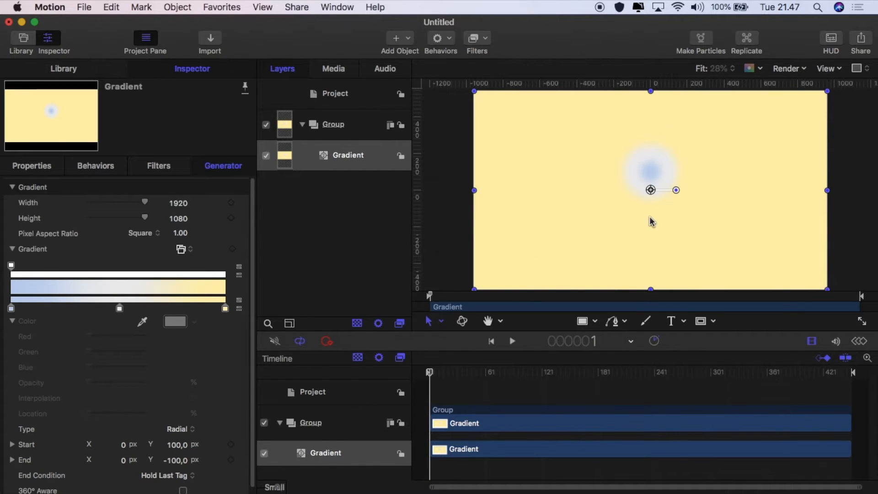
# Move the radial gradient's start point to about X -746, Y 294 px and its end point to about X 989, Y -363 px
pyautogui.rightClick(648, 150)
pyautogui.click(667, 231)
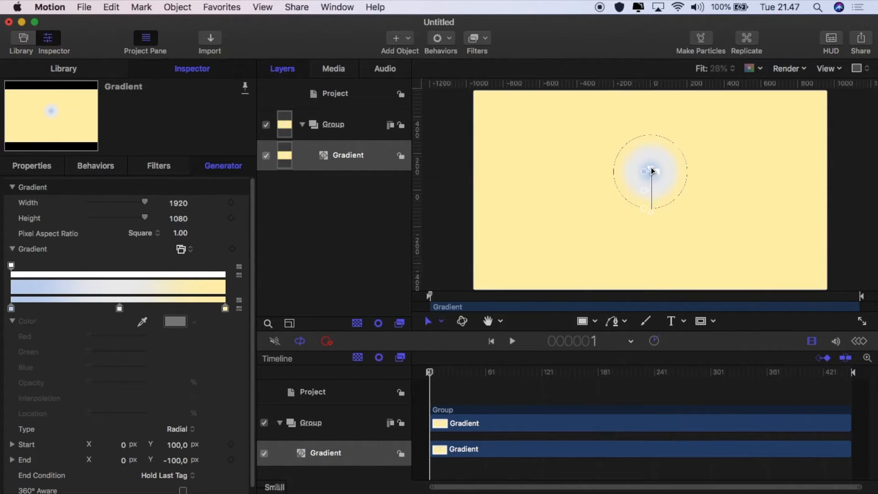
pyautogui.moveTo(651, 171); pyautogui.dragTo(514, 132)
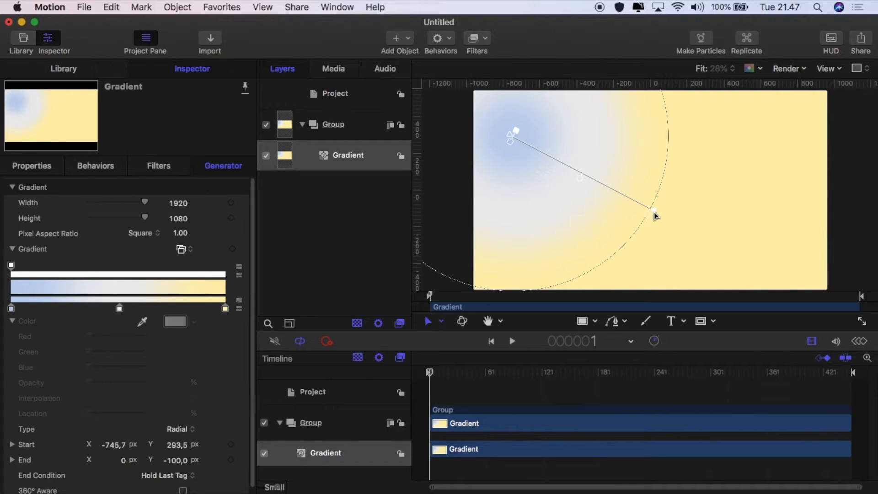
pyautogui.moveTo(655, 214); pyautogui.dragTo(838, 262)
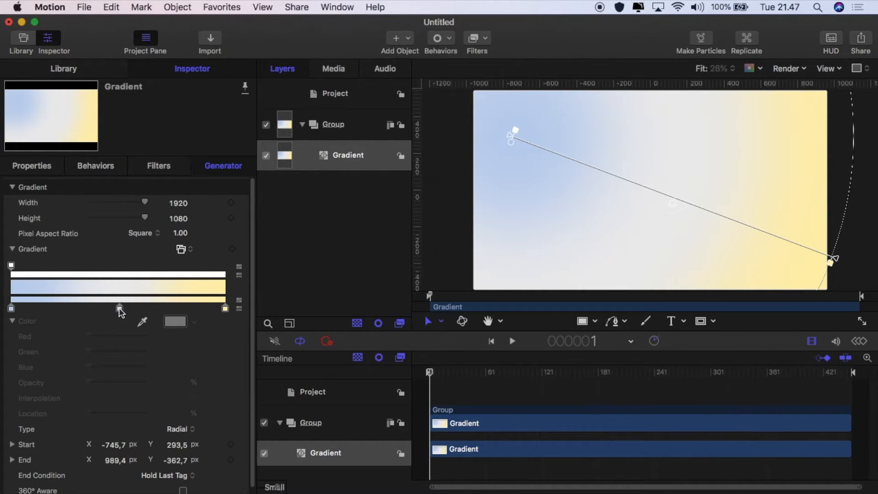
# Shift the blend midpoint between the gradient's middle light grey tag and its yellow tag to about 33%
pyautogui.click(119, 308)
pyautogui.click(70, 311)
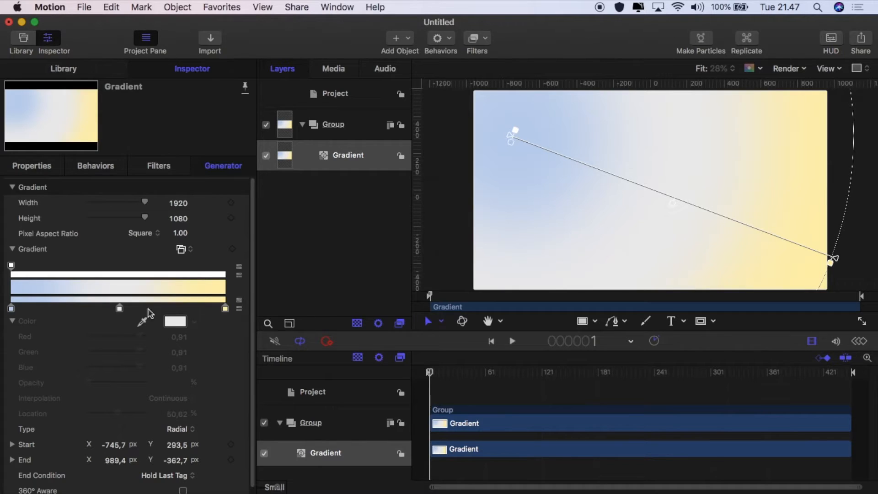
pyautogui.click(120, 309)
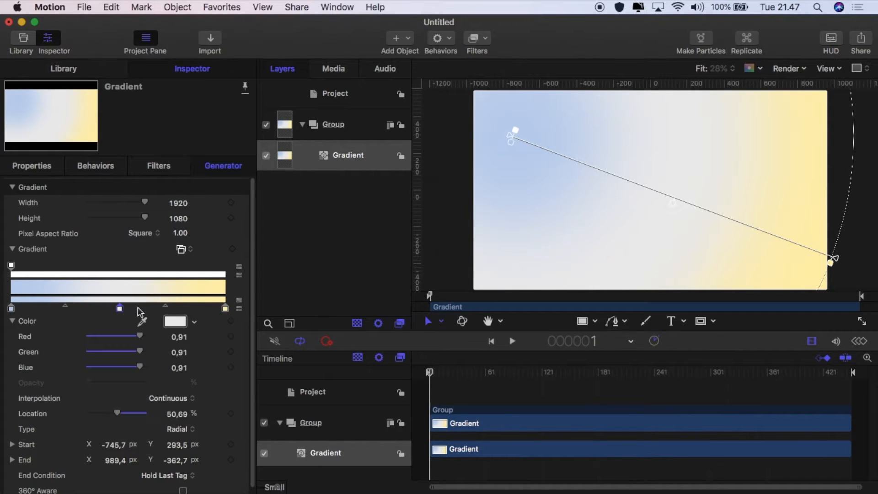
pyautogui.moveTo(167, 311); pyautogui.dragTo(158, 312)
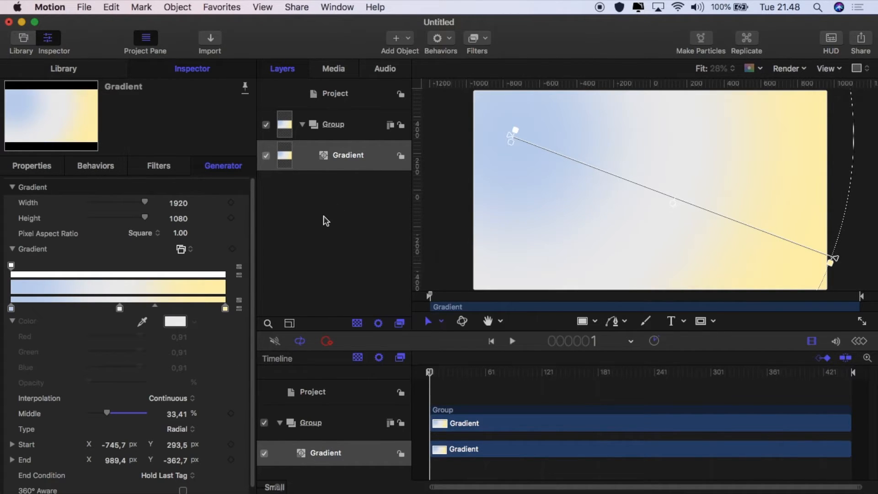
# Collapse the gradient's group and add a new group at project level
pyautogui.click(373, 147)
pyautogui.click(356, 130)
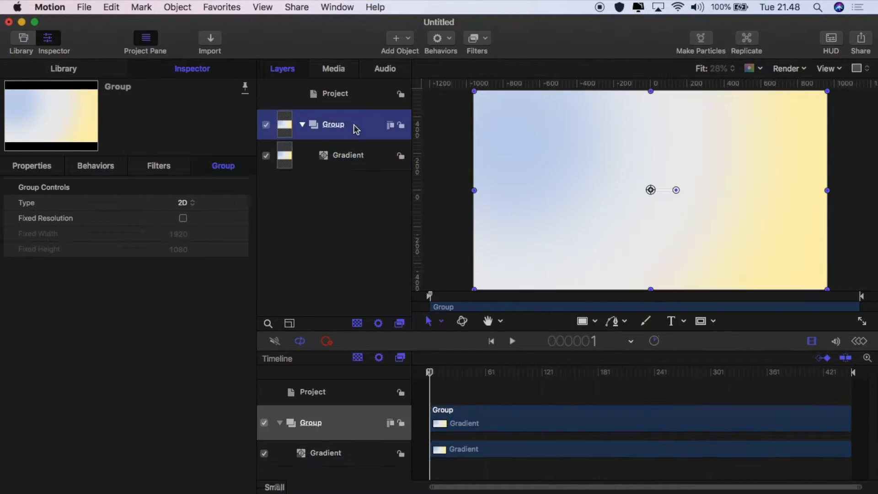
pyautogui.click(303, 125)
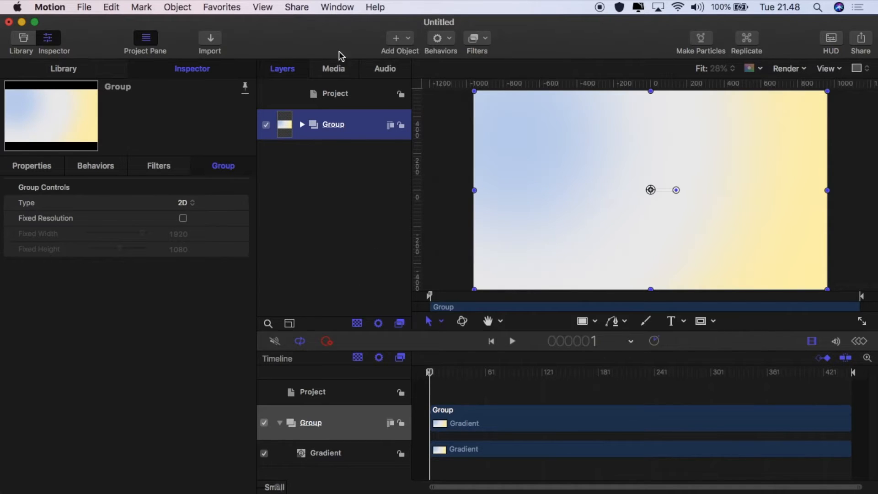
pyautogui.click(344, 96)
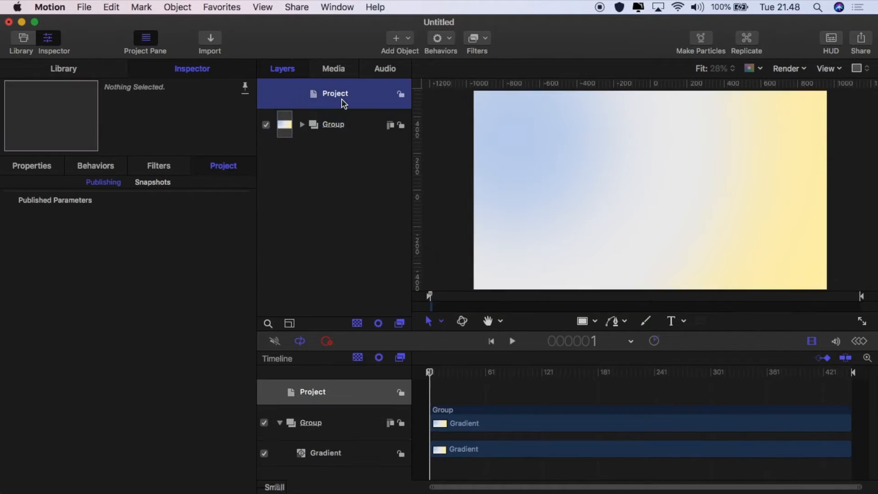
pyautogui.click(409, 39)
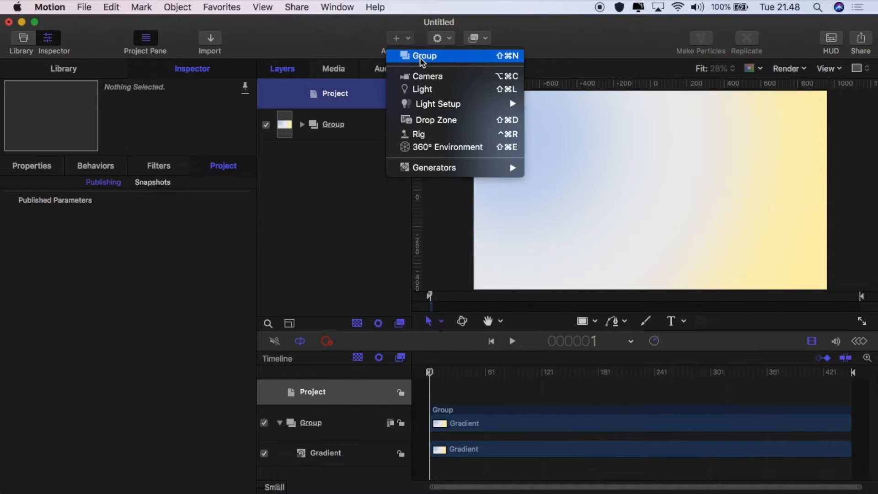
pyautogui.click(422, 57)
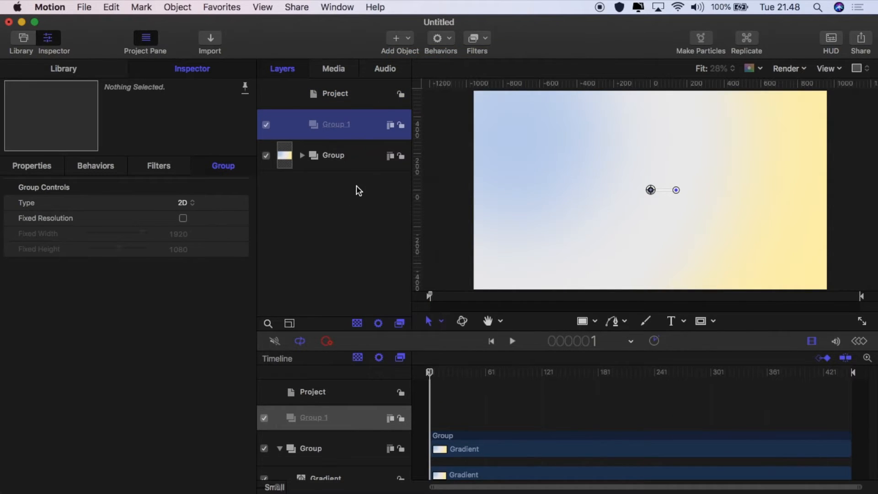
pyautogui.click(596, 322)
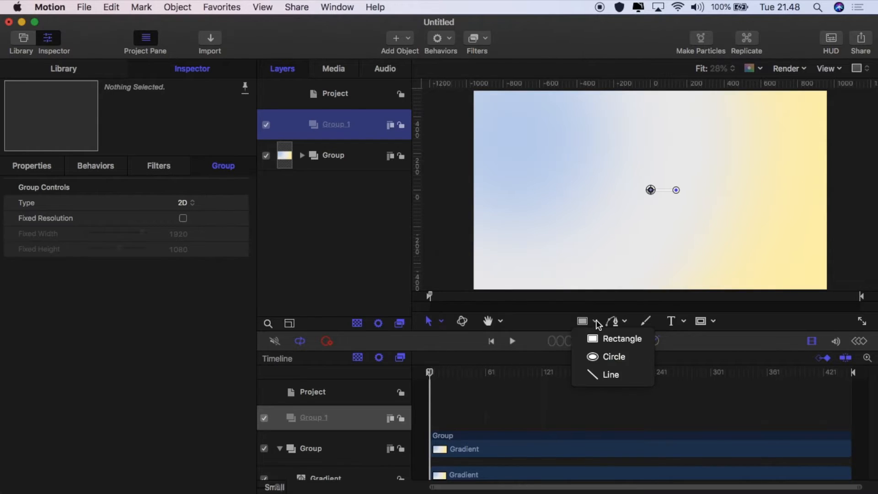
pyautogui.click(609, 376)
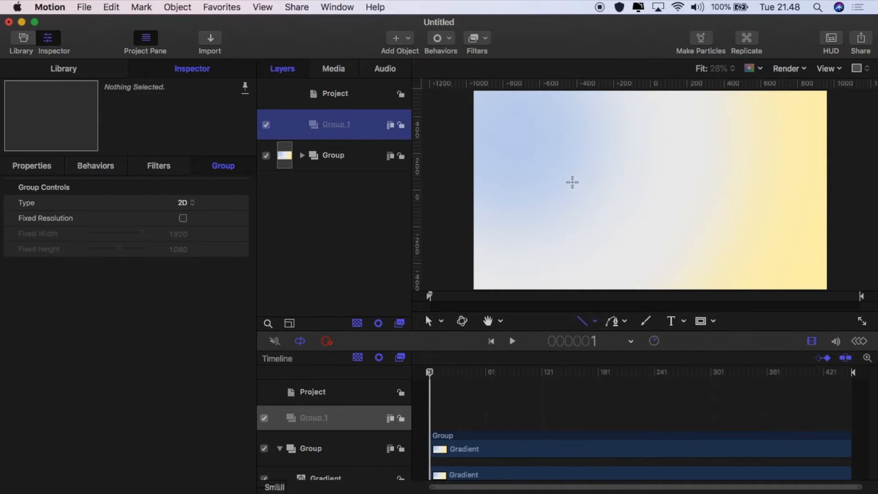
pyautogui.moveTo(557, 181); pyautogui.dragTo(700, 182)
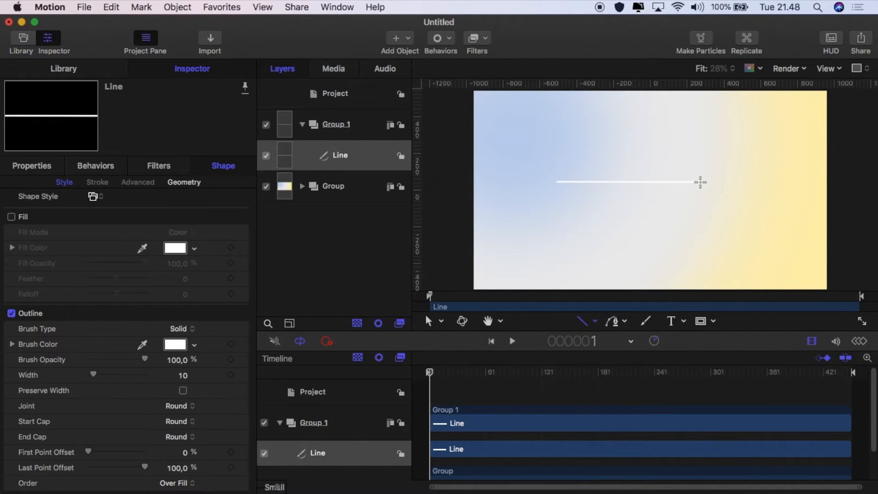
pyautogui.press('super+z')
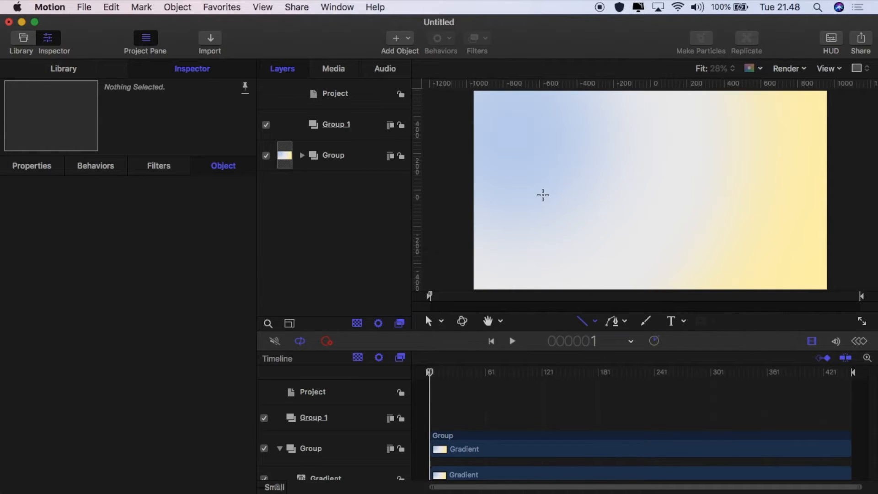
pyautogui.moveTo(534, 191)
pyautogui.mouseDown()
pyautogui.moveTo(740, 196)
pyautogui.moveTo(735, 165)
pyautogui.moveTo(750, 241)
pyautogui.moveTo(739, 182)
pyautogui.moveTo(731, 191)
pyautogui.mouseUp()
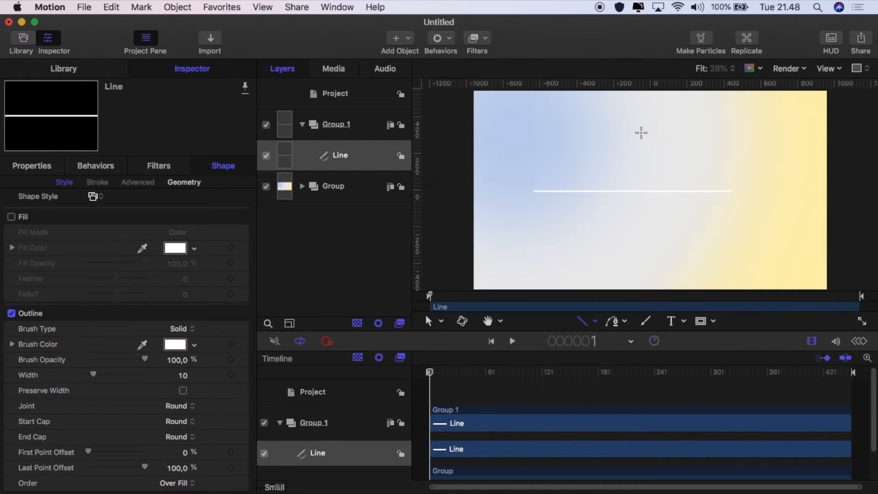
pyautogui.moveTo(640, 129)
pyautogui.mouseDown()
pyautogui.moveTo(633, 221)
pyautogui.moveTo(729, 241)
pyautogui.moveTo(579, 250)
pyautogui.moveTo(649, 256)
pyautogui.moveTo(637, 254)
pyautogui.mouseUp()
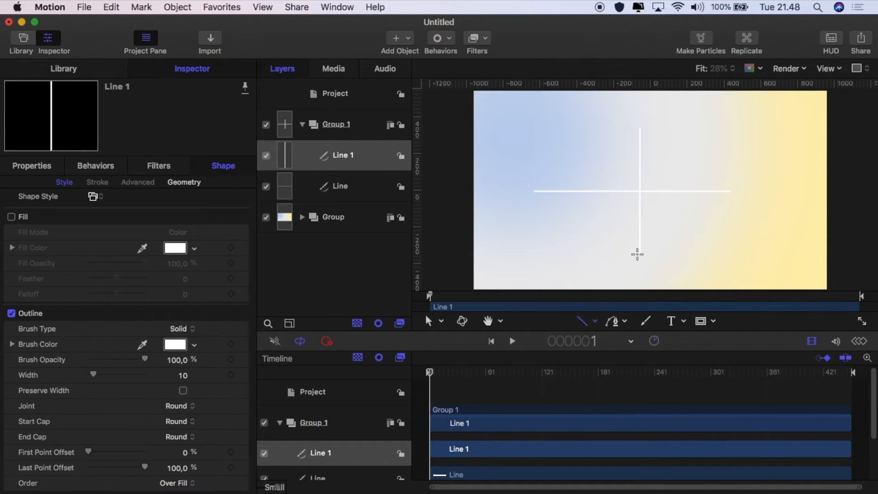
pyautogui.press('super+z')
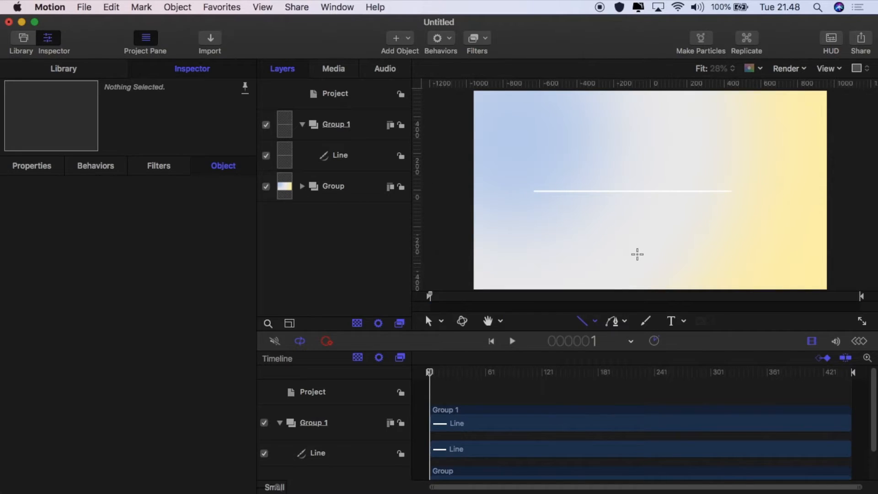
pyautogui.press('super+shift+z')
pyautogui.press('super+z')
pyautogui.press('super+z')
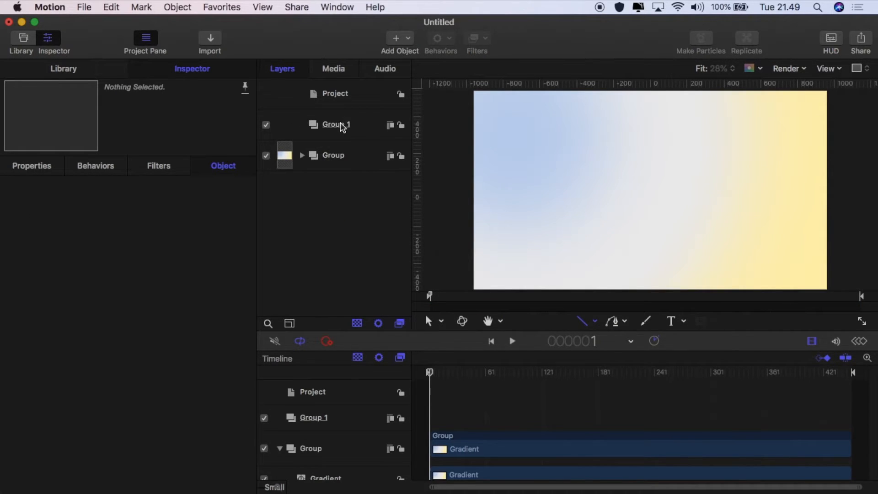
# Draw a circle in the new group, slightly off the canvas center toward the blue side of the gradient
pyautogui.click(343, 124)
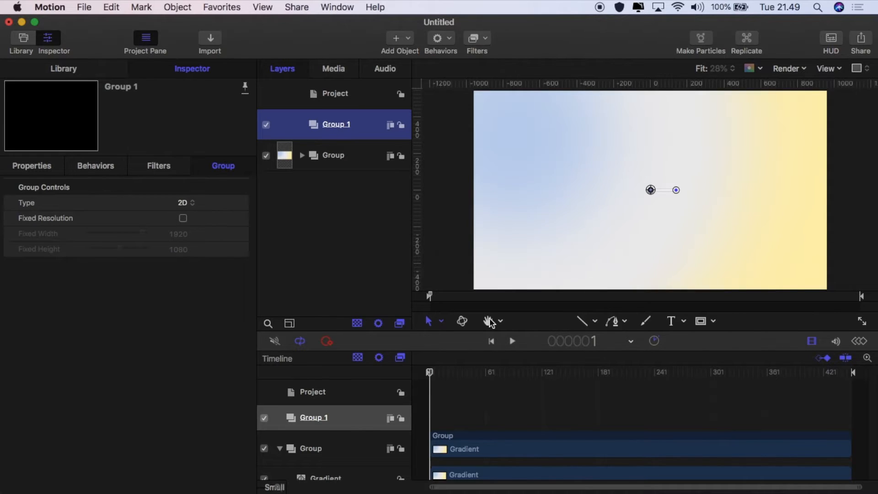
pyautogui.click(596, 321)
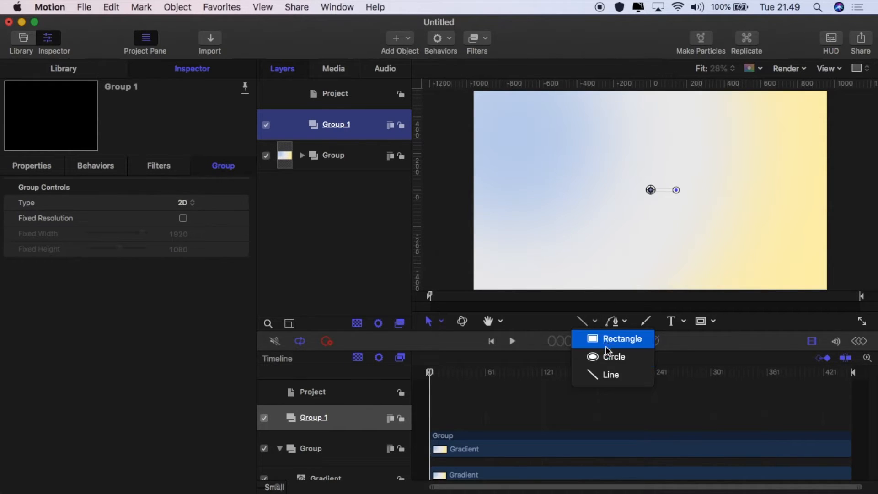
pyautogui.click(611, 359)
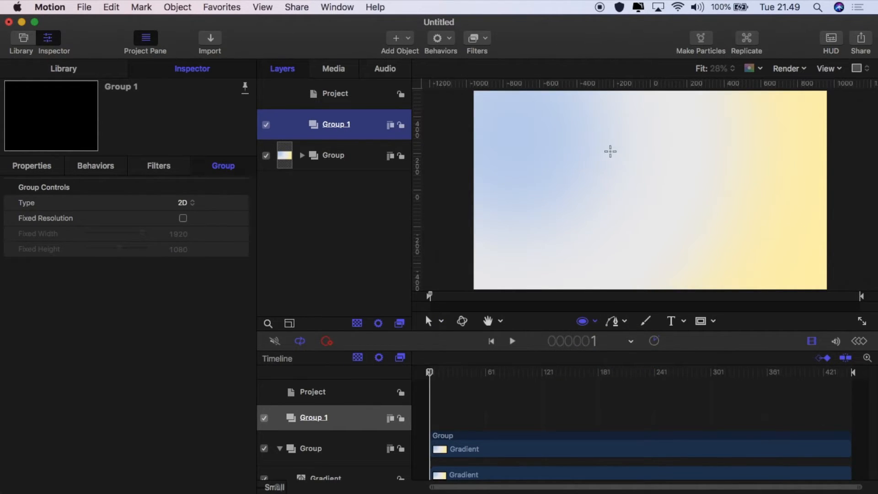
pyautogui.moveTo(591, 155); pyautogui.dragTo(668, 210)
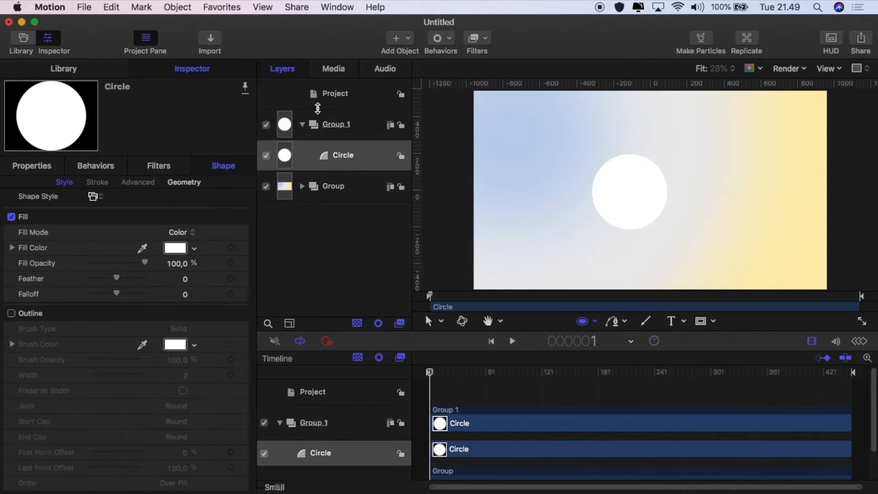
# Replace the circle's fill with an outline whose brush color is My Palette 9
pyautogui.click(35, 168)
pyautogui.click(216, 167)
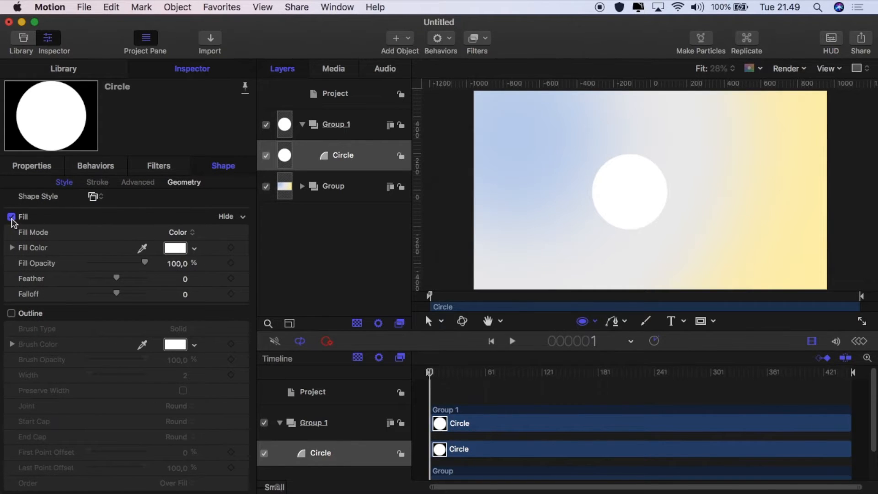
pyautogui.click(12, 217)
pyautogui.click(12, 314)
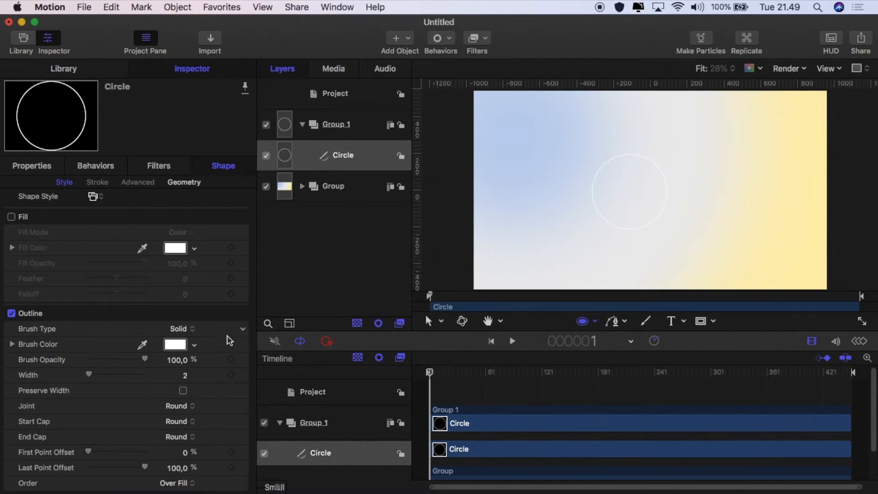
pyautogui.click(171, 345)
pyautogui.click(170, 337)
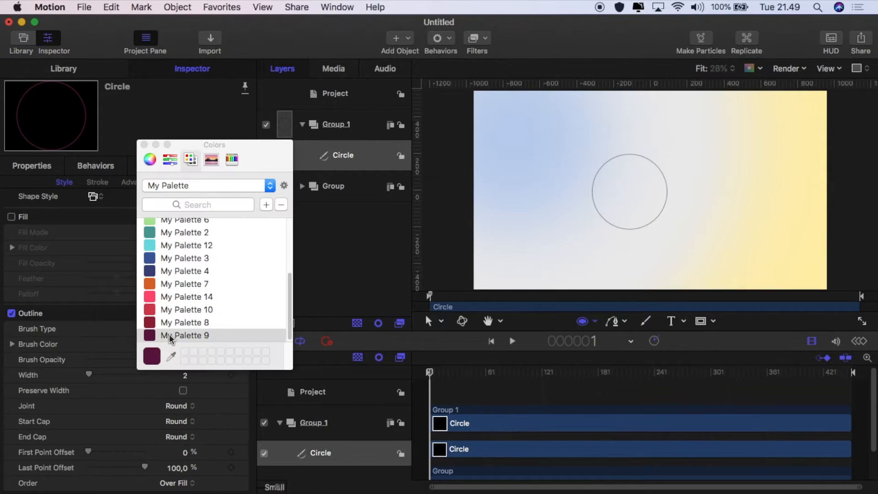
# Set the circle's rotation to -90° and scrub its outline's First Point Offset to test where the stroke starts
pyautogui.click(144, 144)
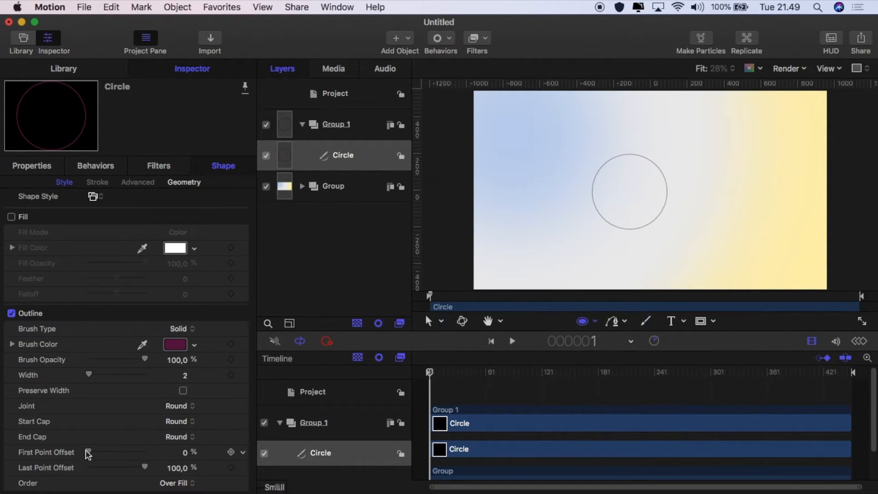
pyautogui.moveTo(88, 454)
pyautogui.mouseDown()
pyautogui.moveTo(116, 453)
pyautogui.moveTo(87, 461)
pyautogui.mouseUp()
pyautogui.click(32, 166)
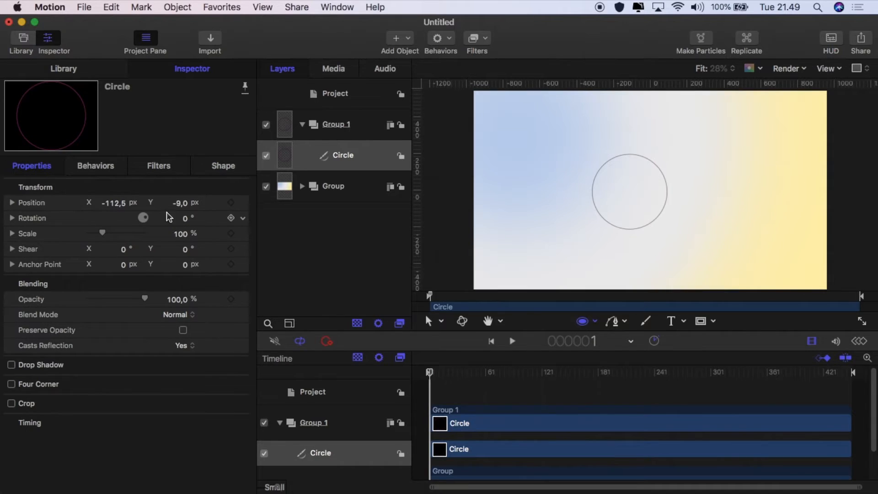
pyautogui.click(187, 219)
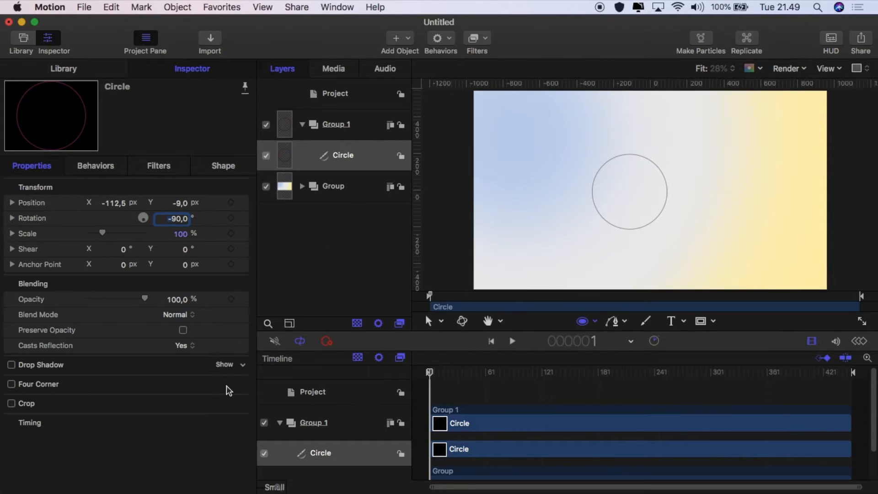
pyautogui.click(217, 168)
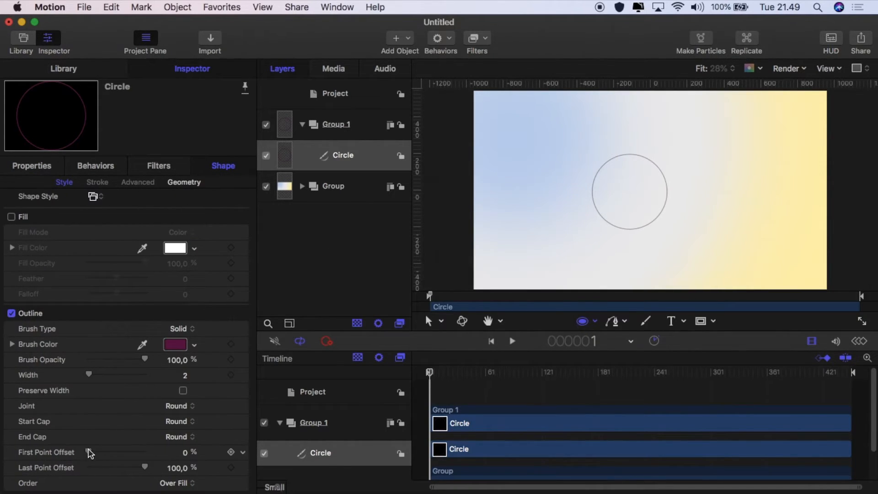
pyautogui.moveTo(89, 452)
pyautogui.mouseDown()
pyautogui.moveTo(146, 460)
pyautogui.moveTo(113, 472)
pyautogui.moveTo(88, 463)
pyautogui.moveTo(114, 462)
pyautogui.moveTo(81, 456)
pyautogui.mouseUp()
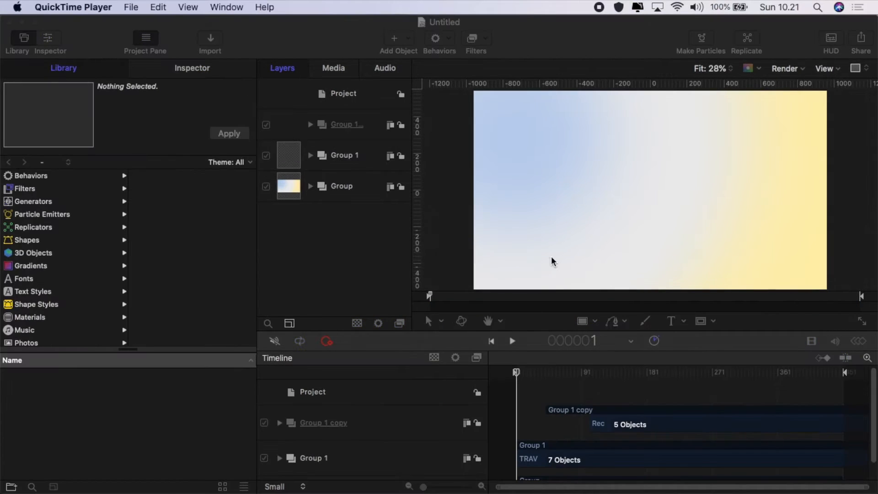
# Add a new group at project level and draw a horizontal line through the middle of the canvas in it
pyautogui.click(341, 91)
pyautogui.click(394, 39)
pyautogui.click(405, 70)
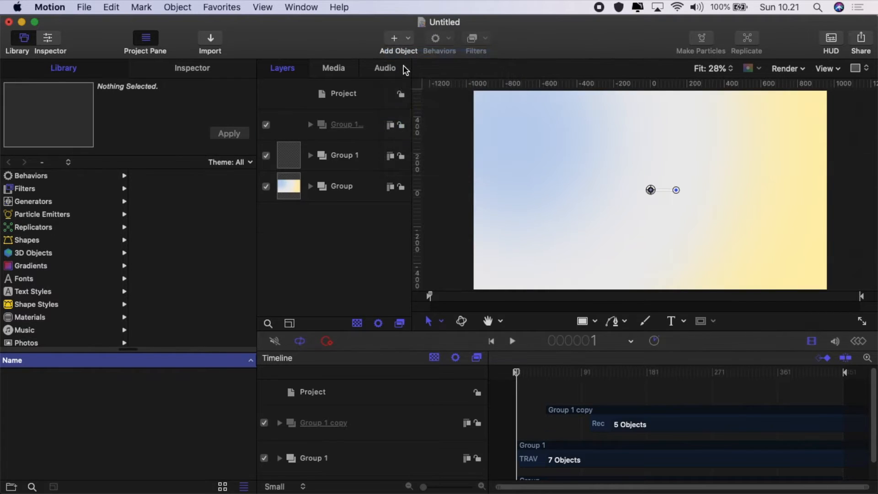
pyautogui.click(596, 323)
pyautogui.click(608, 374)
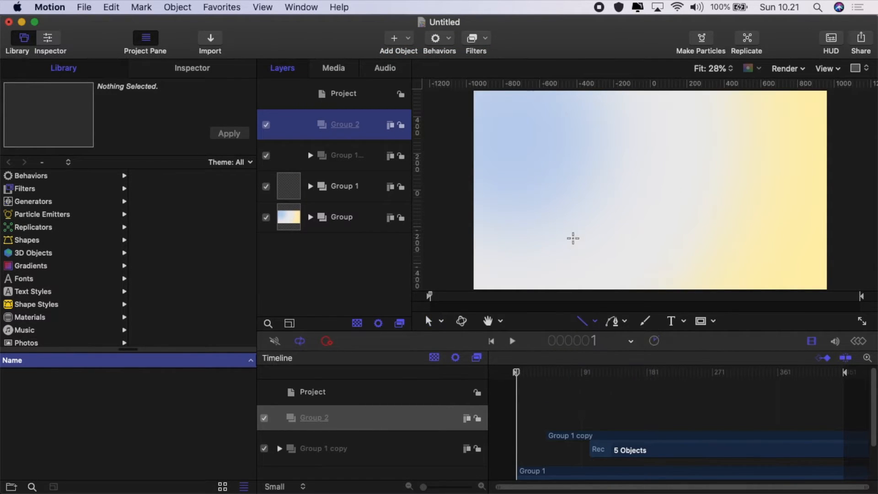
pyautogui.moveTo(556, 190)
pyautogui.mouseDown()
pyautogui.moveTo(654, 198)
pyautogui.moveTo(717, 190)
pyautogui.mouseUp()
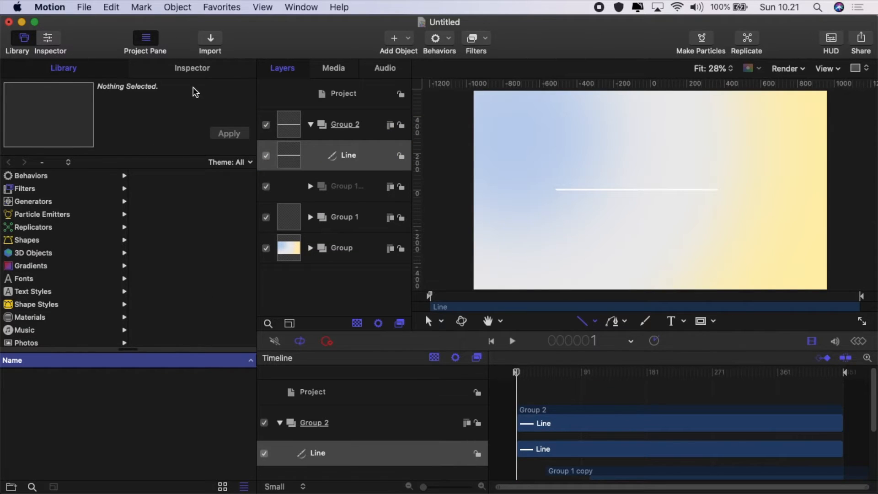
# Set the line's outline brush color to My Palette 9
pyautogui.click(192, 68)
pyautogui.click(172, 347)
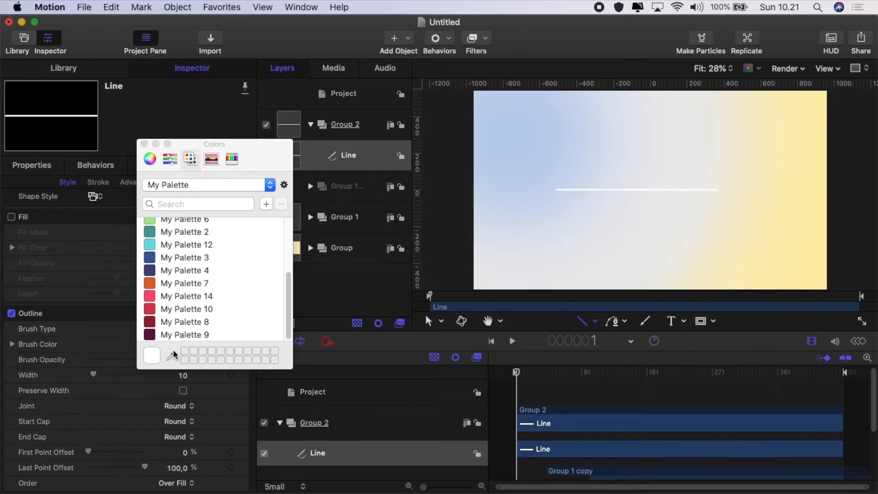
pyautogui.click(152, 335)
pyautogui.click(145, 144)
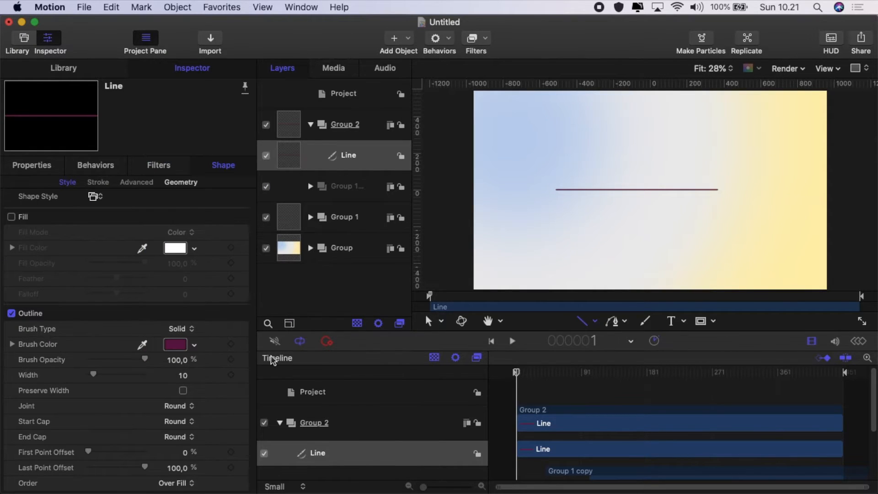
# Apply the dashed Abstract shape style to the line, set width 28 and spacing about 112.62%, and scrub the First Point Offset
pyautogui.click(96, 201)
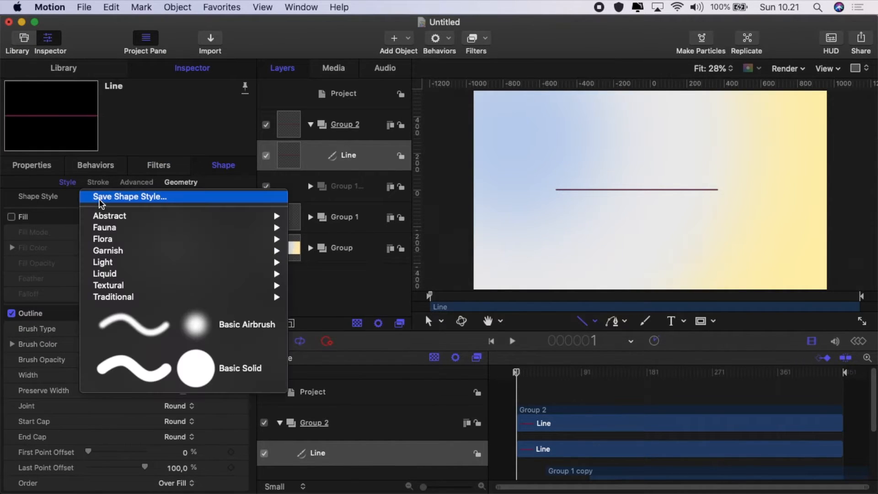
pyautogui.moveTo(106, 219)
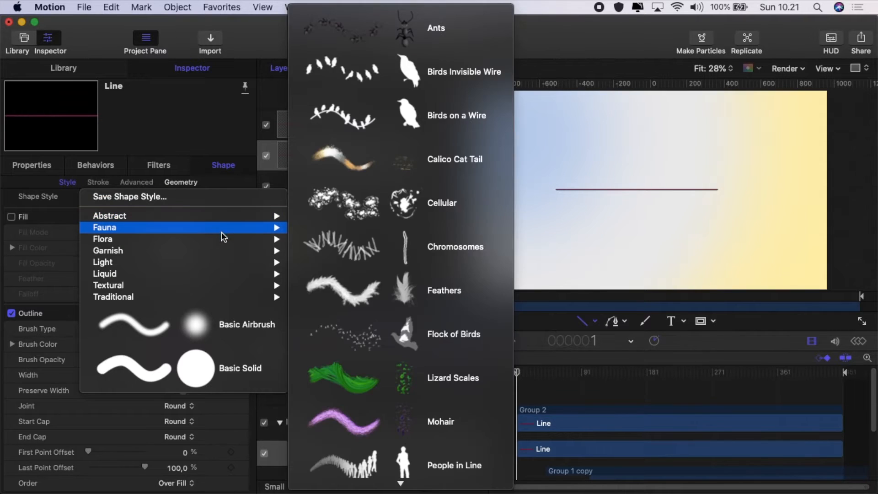
pyautogui.moveTo(216, 273)
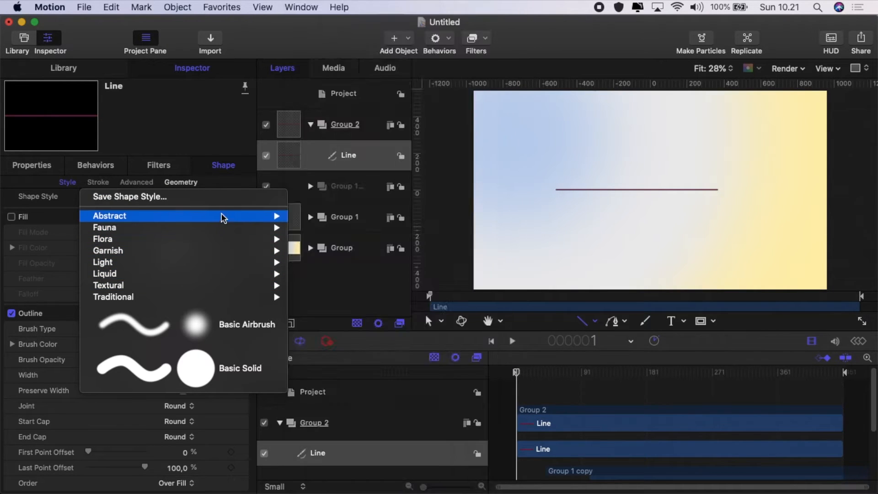
pyautogui.moveTo(226, 216)
pyautogui.click(336, 164)
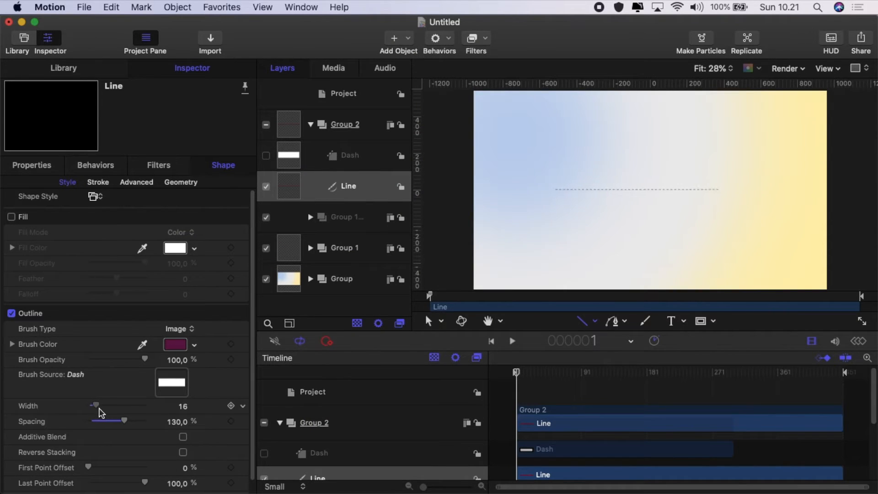
pyautogui.moveTo(99, 408); pyautogui.dragTo(120, 425)
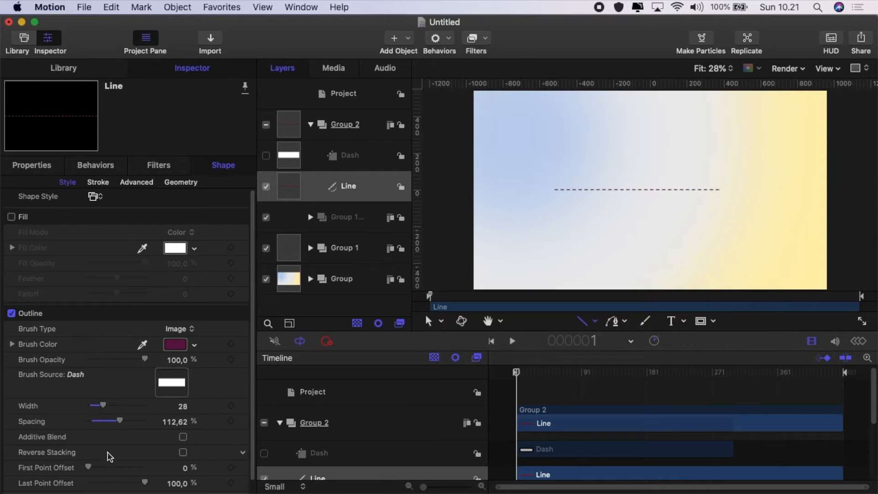
pyautogui.moveTo(87, 468)
pyautogui.mouseDown()
pyautogui.moveTo(120, 470)
pyautogui.moveTo(87, 469)
pyautogui.mouseUp()
# Apply the Liquid shape style Ink Bleed 03 Drops to the line and scrub the playhead to preview it
pyautogui.click(97, 197)
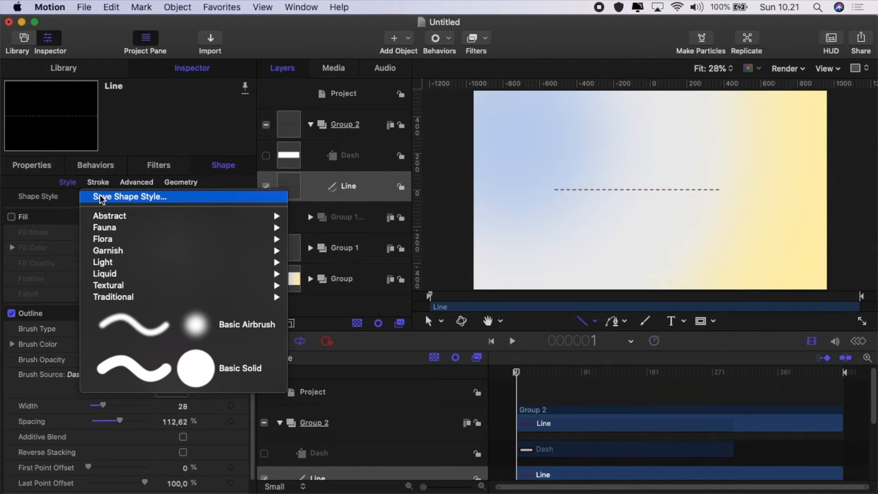
pyautogui.moveTo(109, 231)
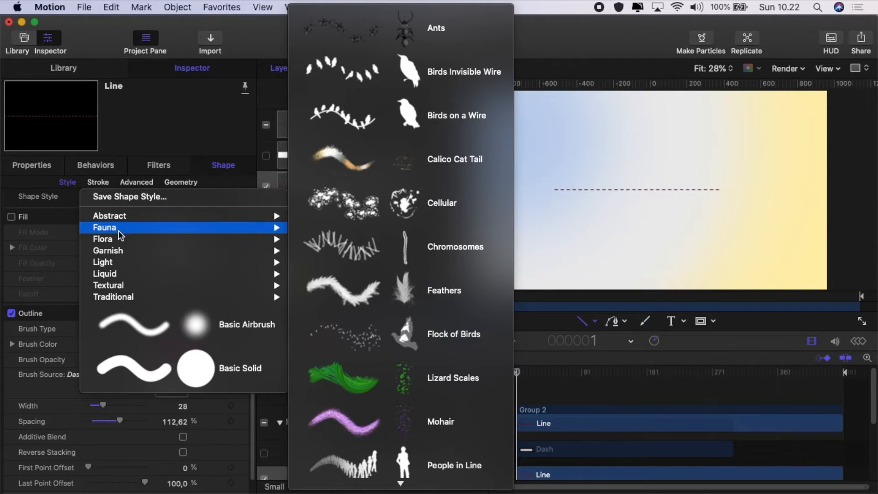
pyautogui.moveTo(132, 275)
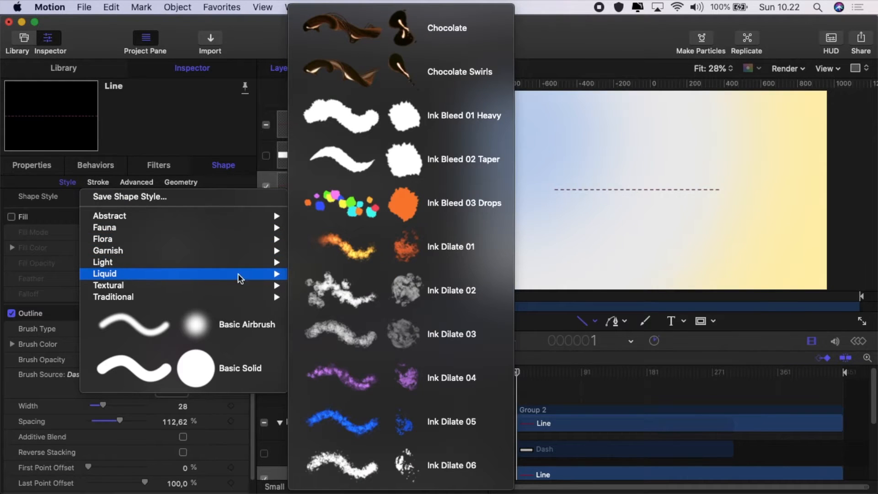
pyautogui.click(359, 218)
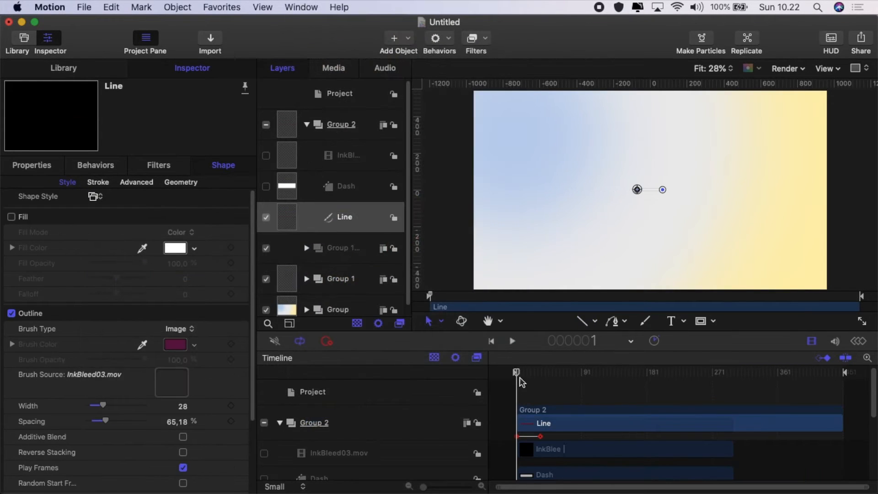
pyautogui.moveTo(520, 378)
pyautogui.mouseDown()
pyautogui.moveTo(544, 375)
pyautogui.moveTo(515, 376)
pyautogui.mouseUp()
# Delete the group containing the line and its brush sources
pyautogui.click(335, 130)
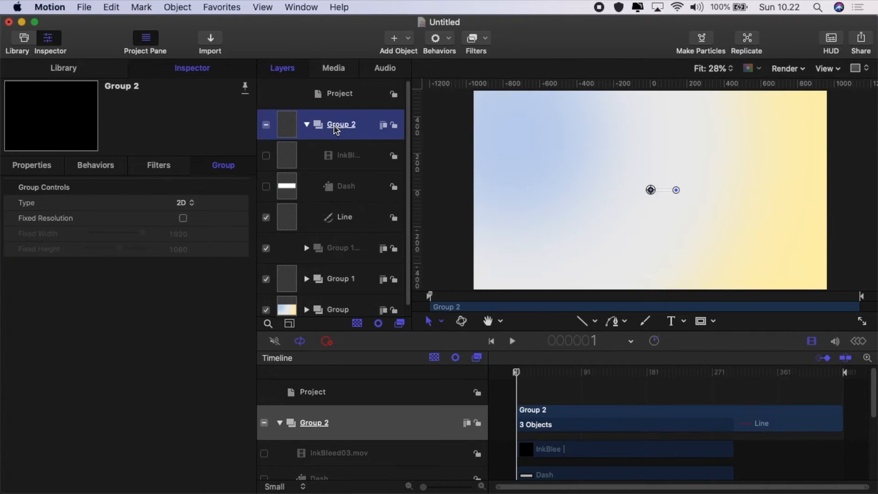
pyautogui.press('BackSpace')
pyautogui.click(337, 128)
# Hide Group 1 and Group 1 copy, and add a new group at project level
pyautogui.click(338, 97)
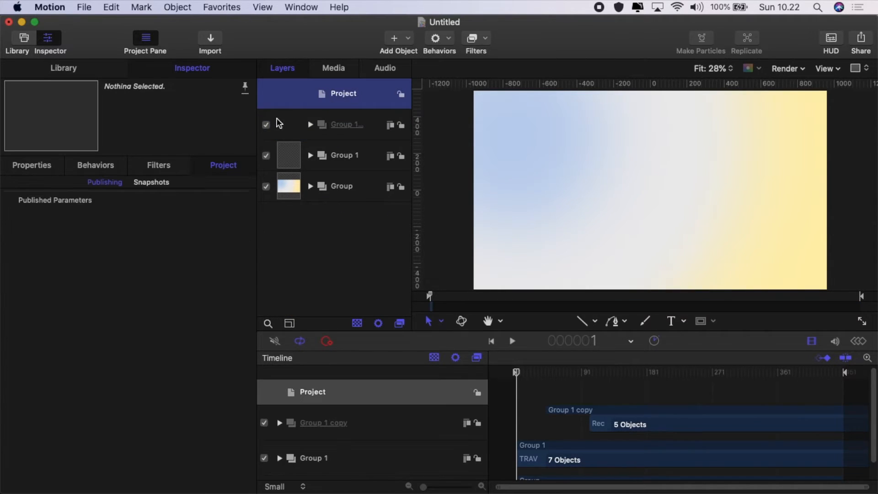
pyautogui.click(266, 125)
pyautogui.click(266, 155)
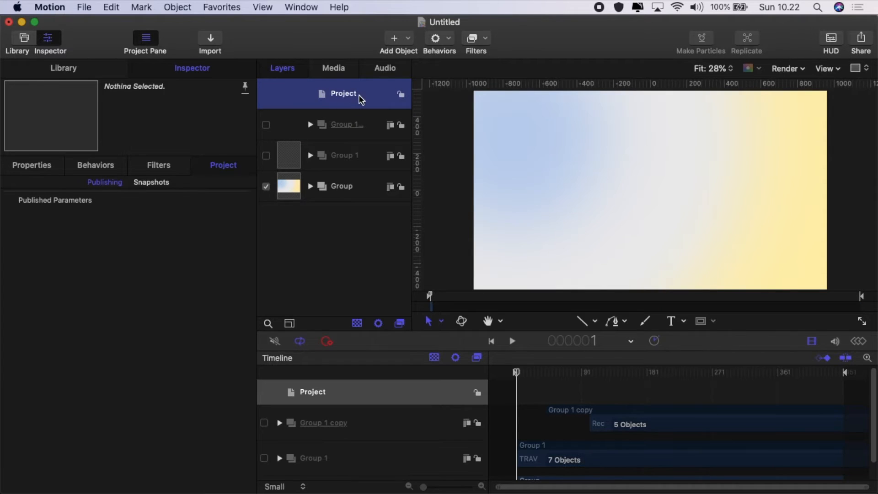
pyautogui.click(416, 46)
pyautogui.click(411, 55)
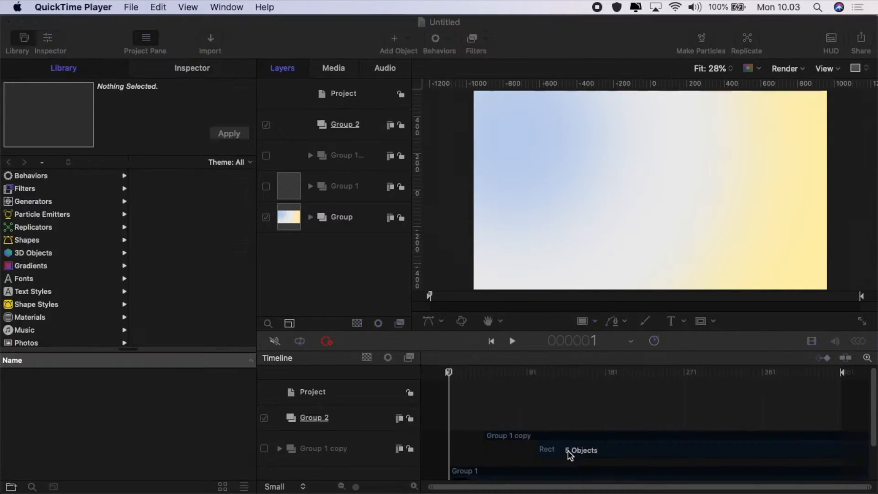
# Draw an open four-point Bezier path from the blue area across, diagonally down and then down toward the lower canvas
pyautogui.click(446, 268)
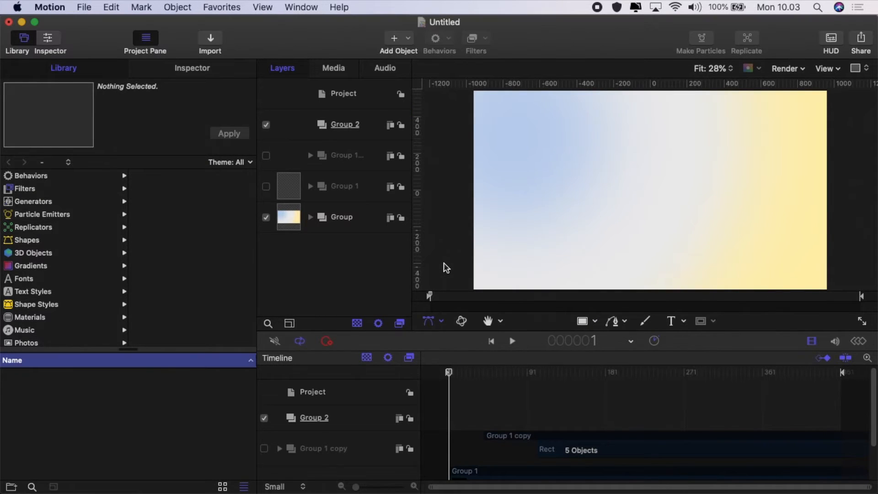
pyautogui.click(618, 325)
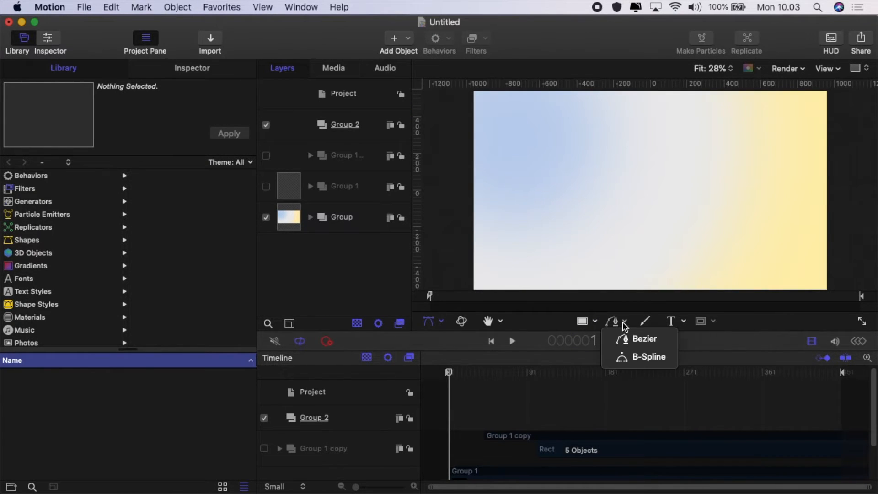
pyautogui.click(647, 343)
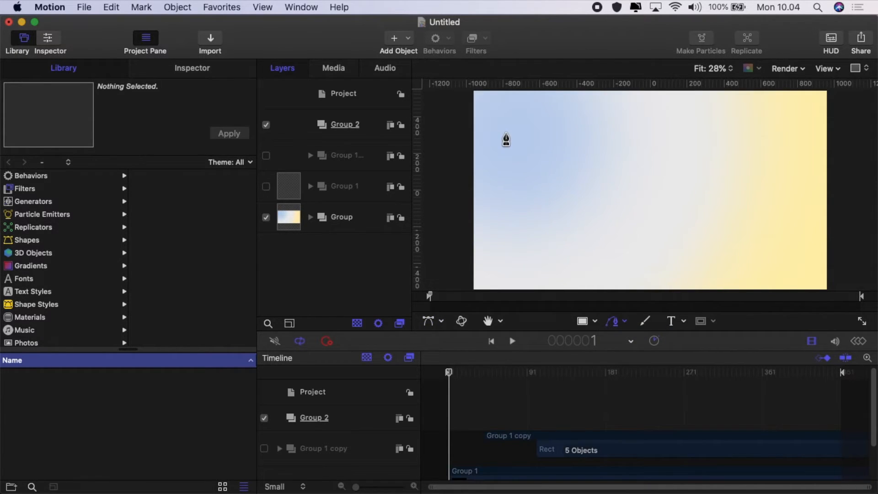
pyautogui.click(506, 132)
pyautogui.click(575, 132)
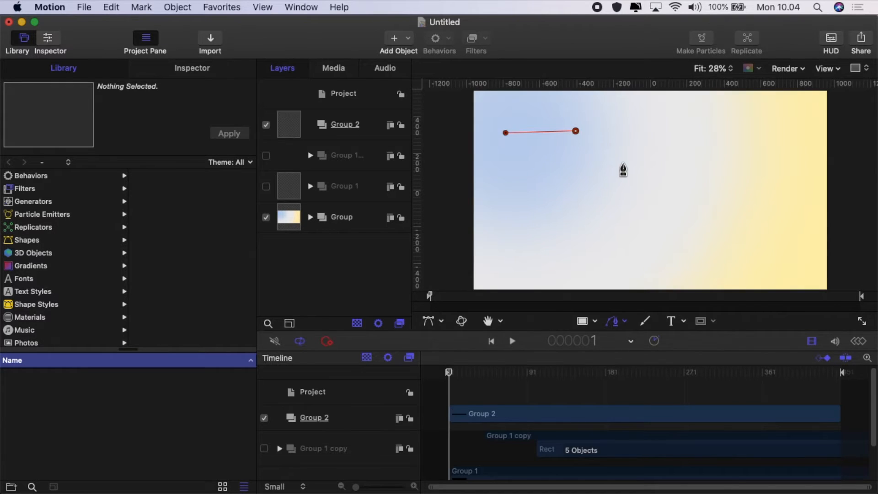
pyautogui.click(616, 174)
pyautogui.click(612, 236)
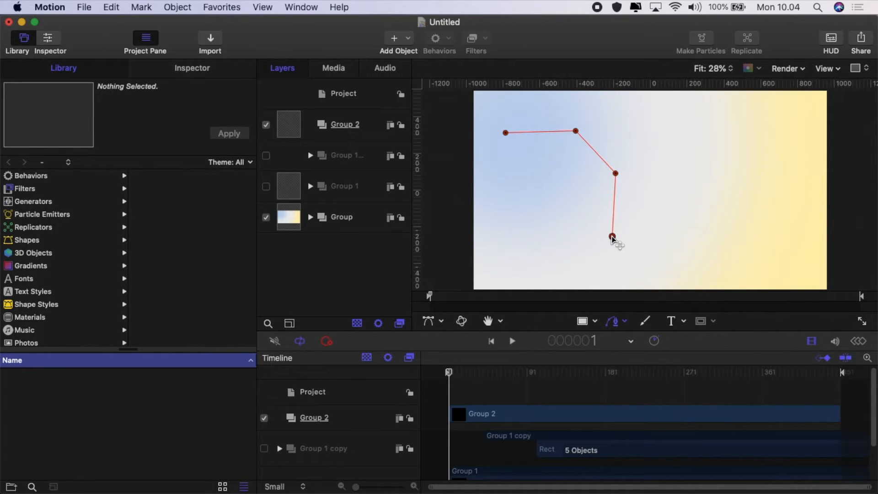
pyautogui.click(612, 237)
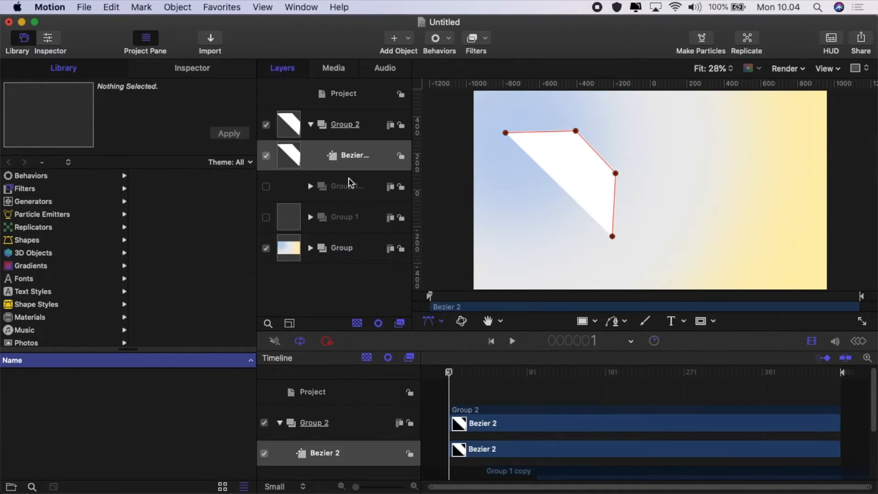
# Turn off the Bezier path's fill and align its end points so the outer segments run exactly horizontal and vertical
pyautogui.click(192, 68)
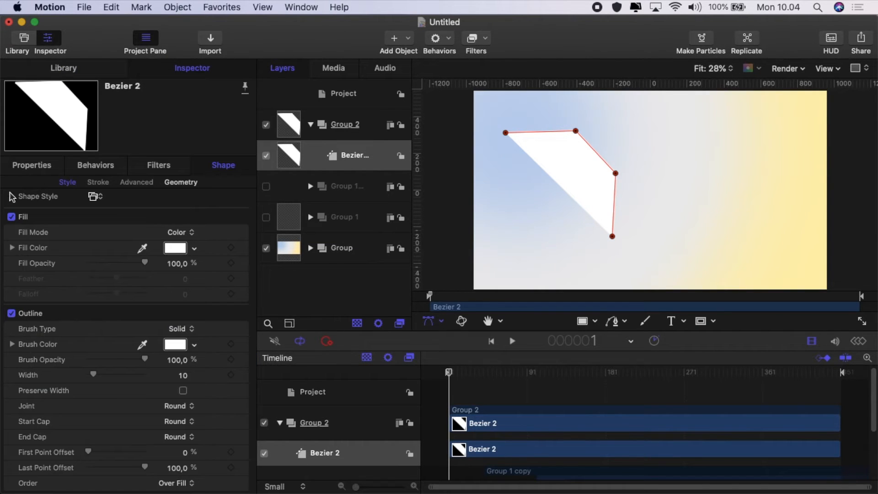
pyautogui.click(11, 216)
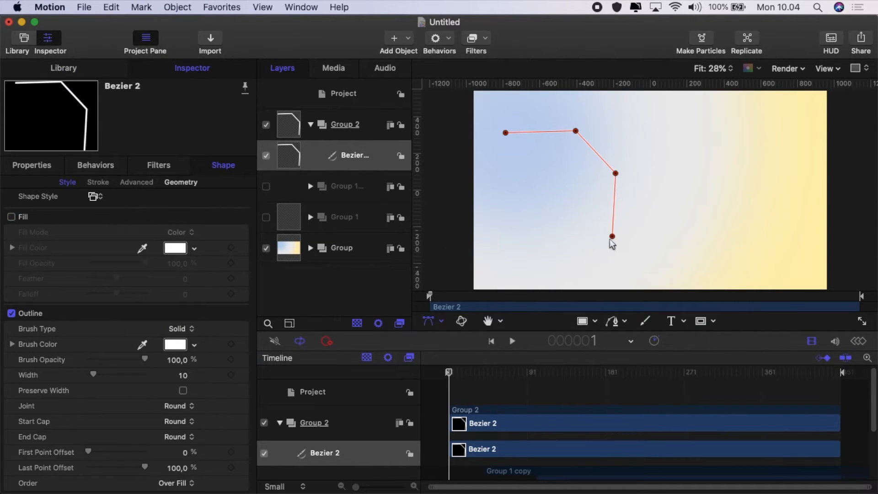
pyautogui.moveTo(612, 237); pyautogui.dragTo(615, 238)
pyautogui.moveTo(506, 133); pyautogui.dragTo(506, 131)
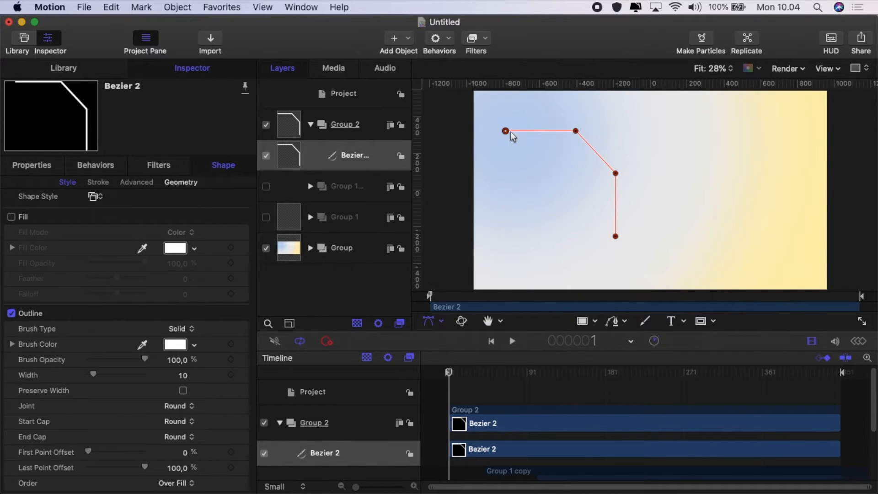
# Make the path's second point smooth and adjust the point and its handles to round the upper corner
pyautogui.rightClick(576, 132)
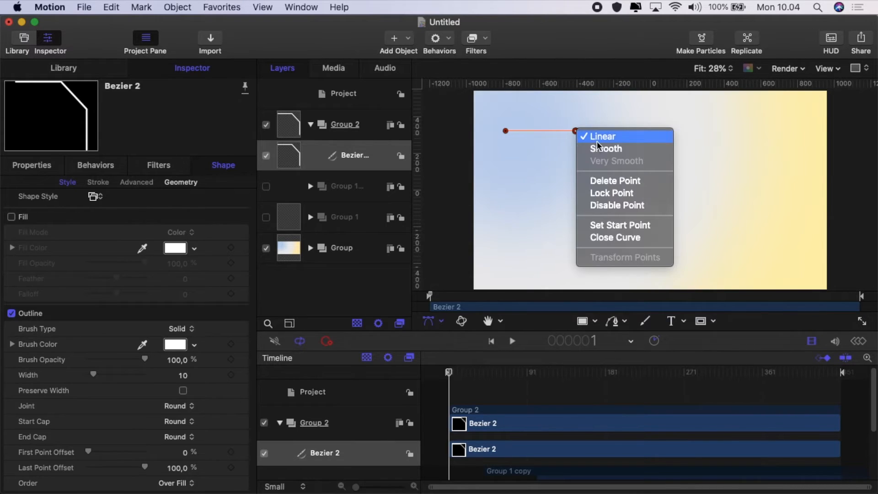
pyautogui.click(602, 152)
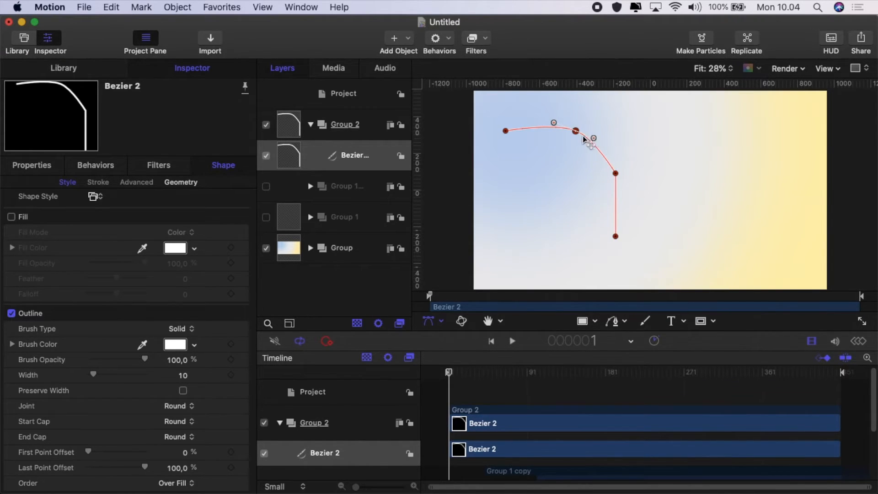
pyautogui.moveTo(576, 132); pyautogui.dragTo(607, 140)
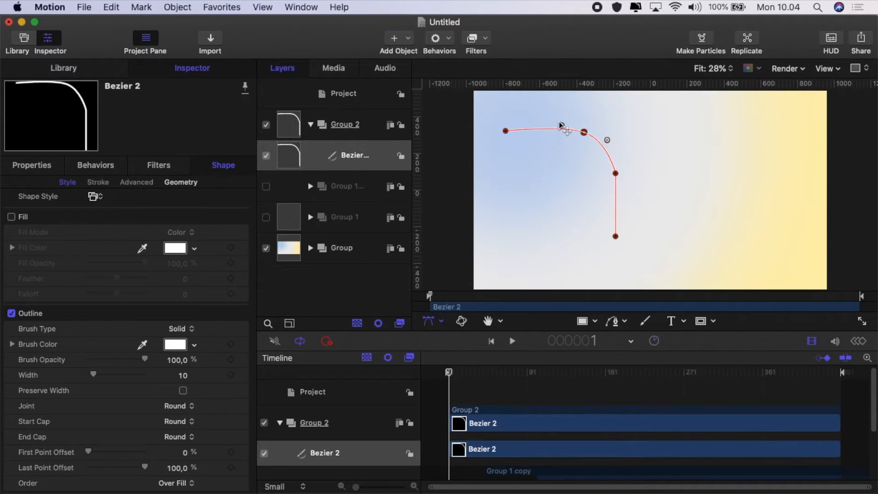
# Fine-tune the second point's handle on the Bezier path, then make the third point smooth and adjust its handle to blend into the vertical segment
pyautogui.moveTo(560, 125); pyautogui.dragTo(559, 129)
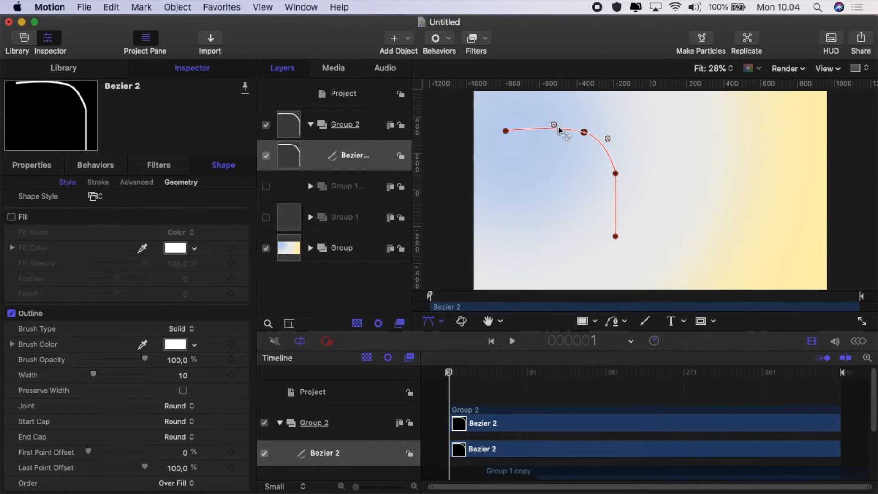
pyautogui.rightClick(615, 174)
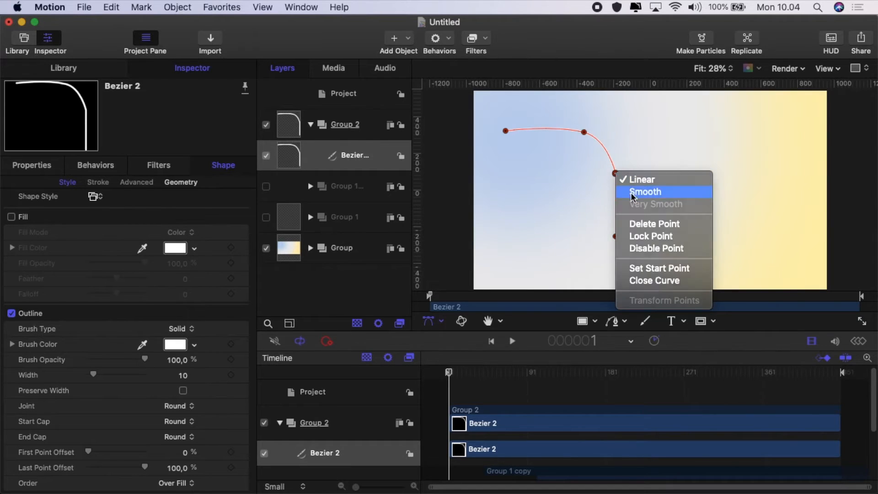
pyautogui.click(641, 191)
pyautogui.moveTo(611, 157); pyautogui.dragTo(616, 159)
pyautogui.click(557, 202)
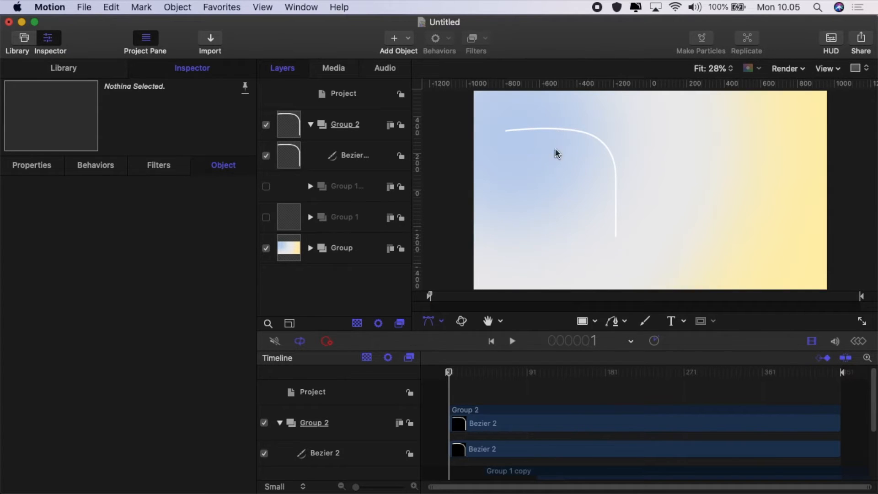
# Draw an open six-point B-Spline curve bulging toward the yellow side of the canvas, with its fill turned off
pyautogui.click(626, 322)
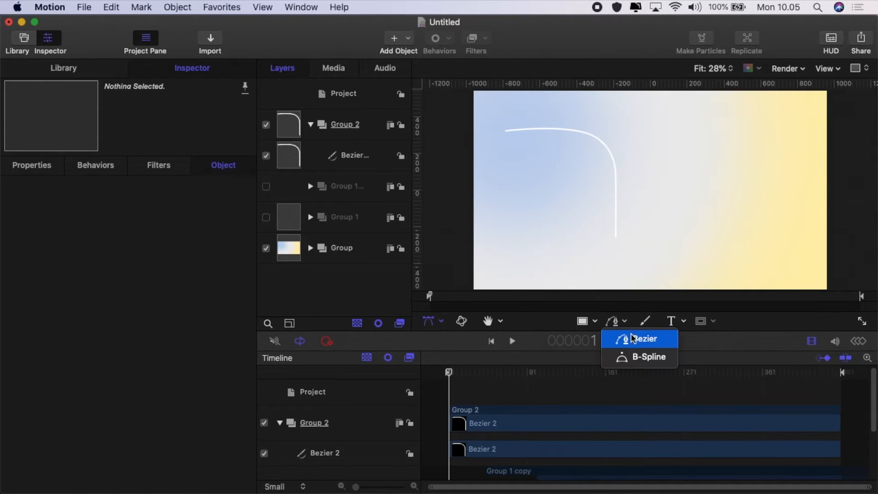
pyautogui.click(646, 359)
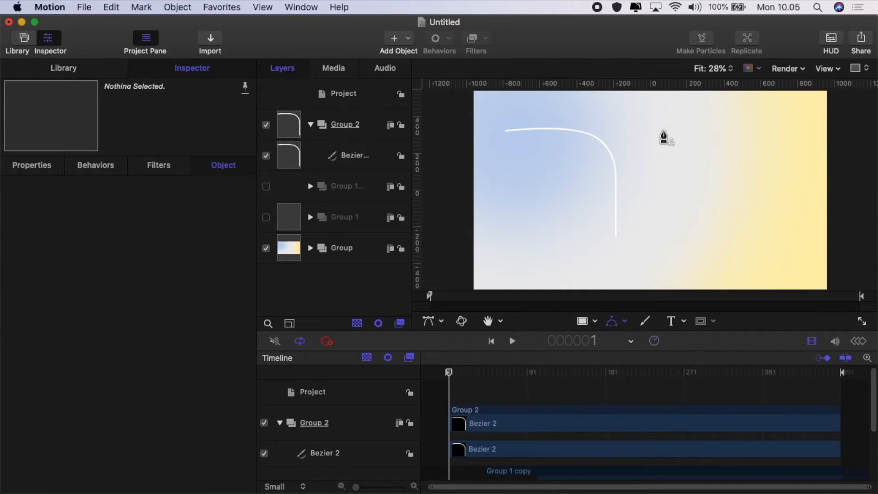
pyautogui.click(666, 131)
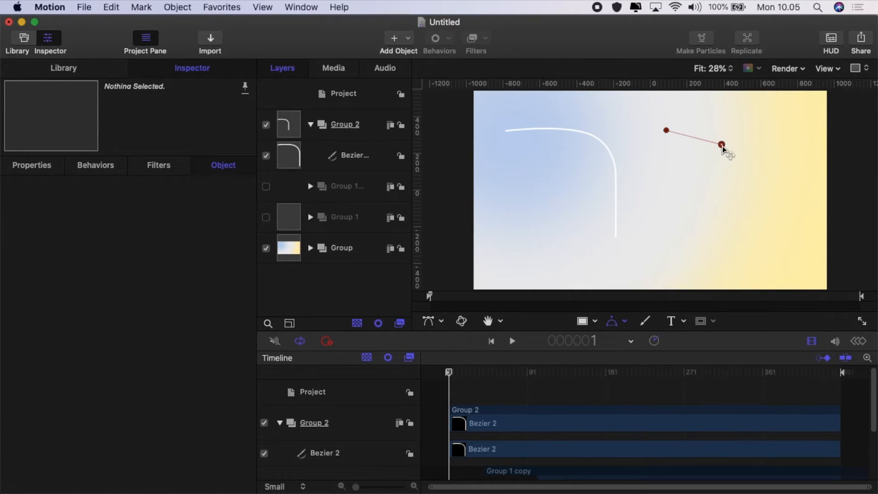
pyautogui.click(722, 145)
pyautogui.click(741, 182)
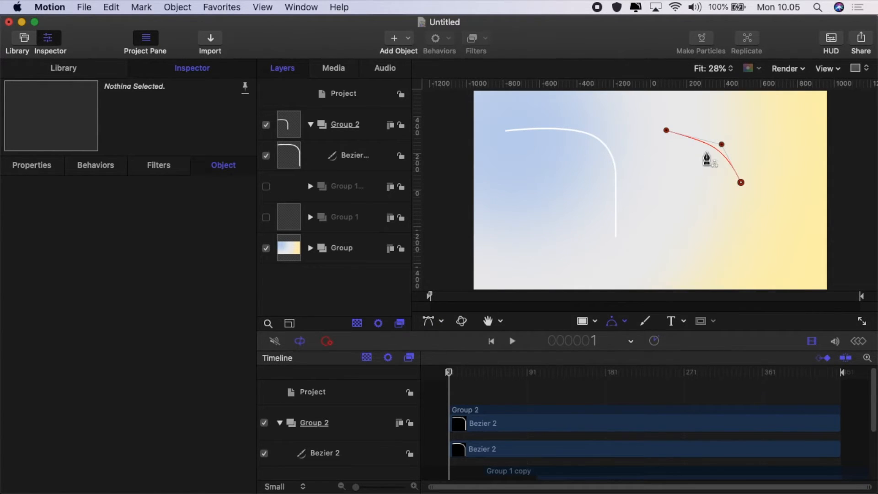
pyautogui.click(734, 211)
pyautogui.click(698, 237)
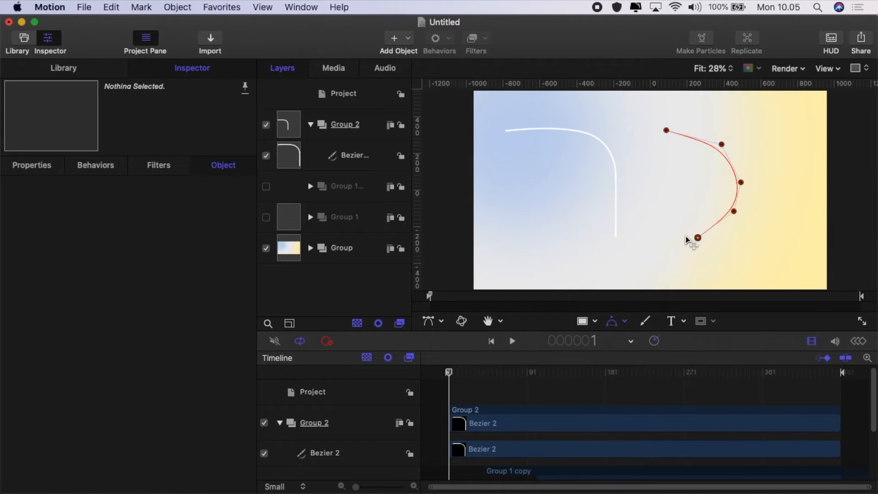
pyautogui.click(638, 205)
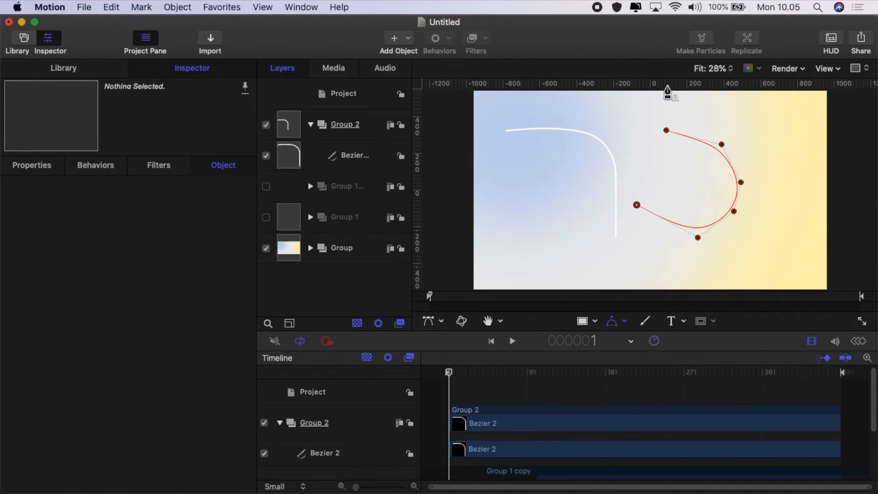
pyautogui.click(666, 132)
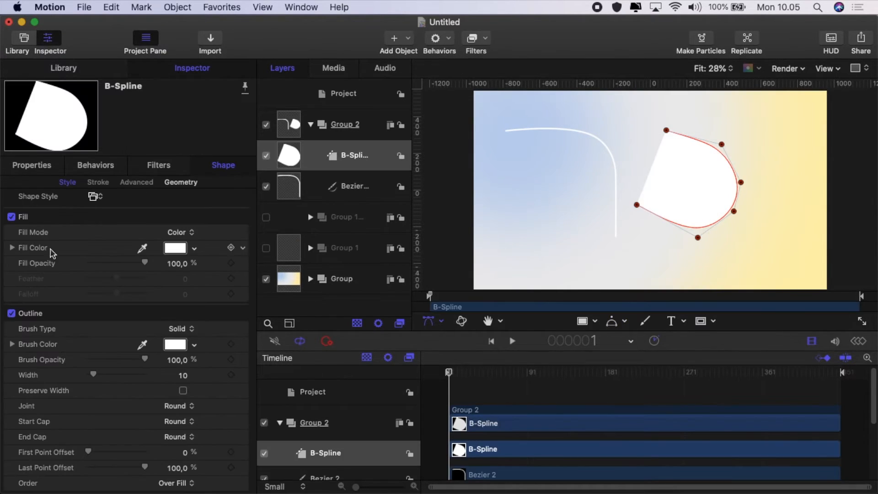
pyautogui.click(12, 217)
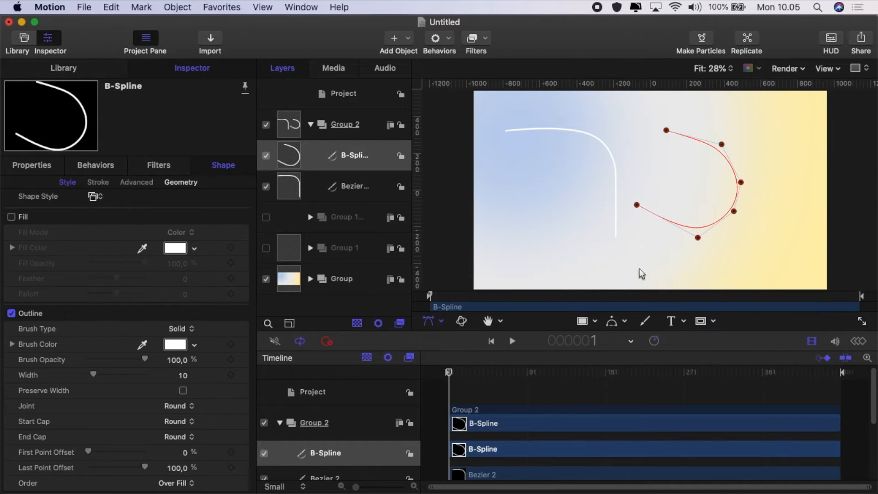
# Move the B-Spline's second, third and fourth control points outward to widen the curve, and set the second point to Linear
pyautogui.moveTo(733, 210); pyautogui.dragTo(754, 221)
pyautogui.moveTo(741, 183); pyautogui.dragTo(759, 177)
pyautogui.moveTo(721, 145); pyautogui.dragTo(720, 133)
pyautogui.rightClick(720, 133)
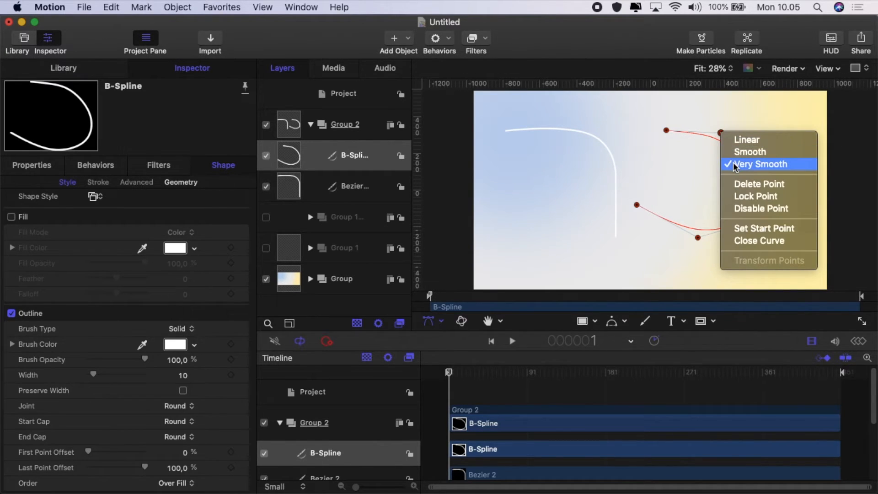
pyautogui.click(741, 140)
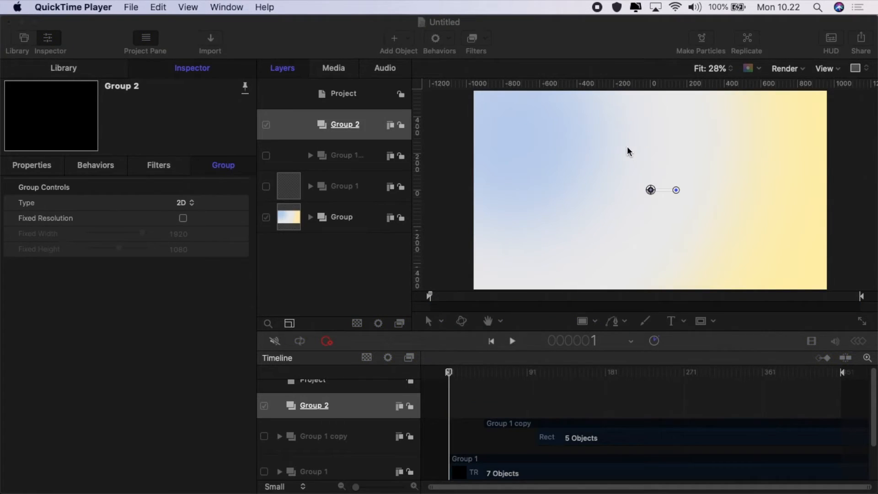
# Start a Bezier path in Group 2, placing seven corner points outside the canvas so the line zigzags diagonally across its blue side
pyautogui.click(627, 147)
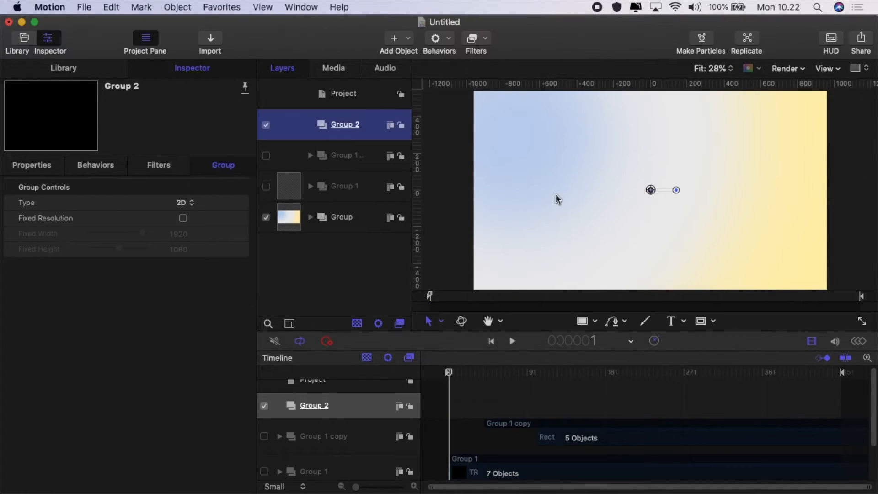
pyautogui.scroll(-5, 555, 193)
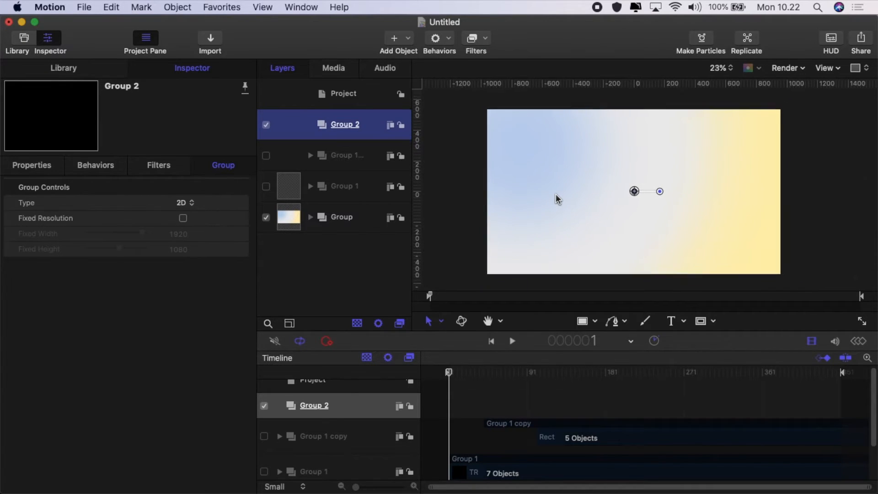
pyautogui.scroll(-1, 556, 194)
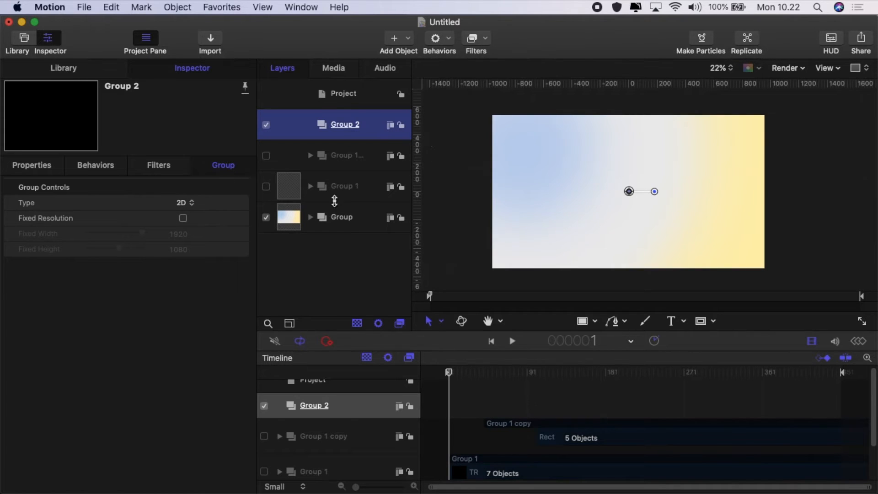
pyautogui.click(624, 321)
pyautogui.click(640, 340)
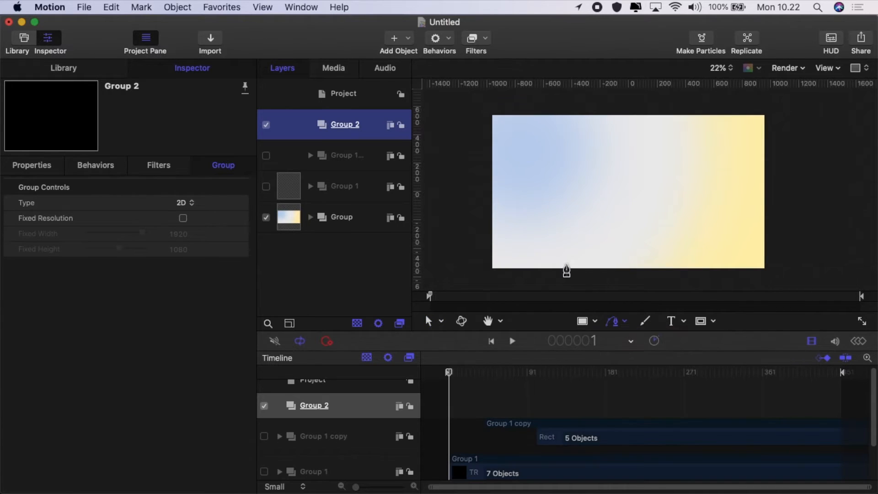
pyautogui.click(528, 102)
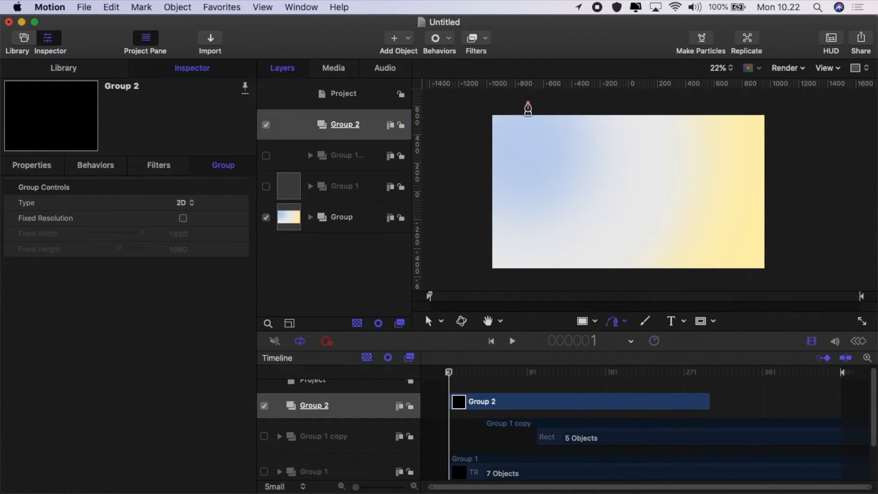
pyautogui.click(476, 165)
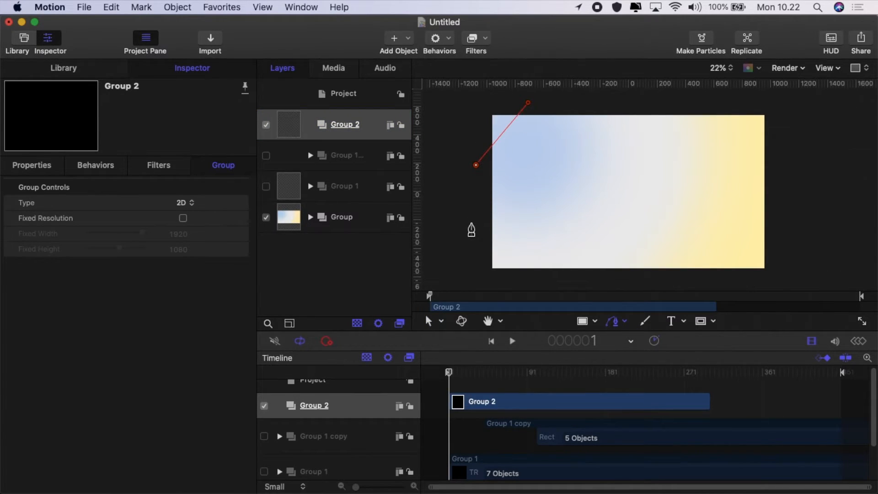
pyautogui.click(477, 219)
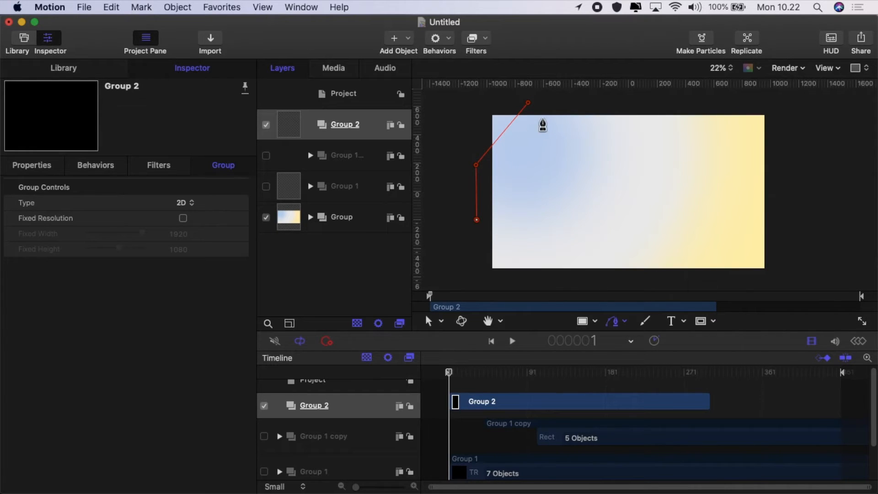
pyautogui.click(581, 102)
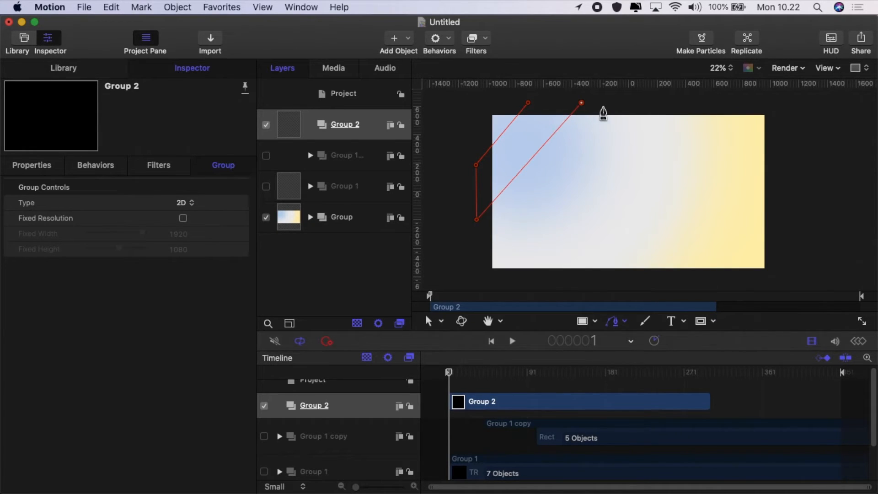
pyautogui.click(629, 105)
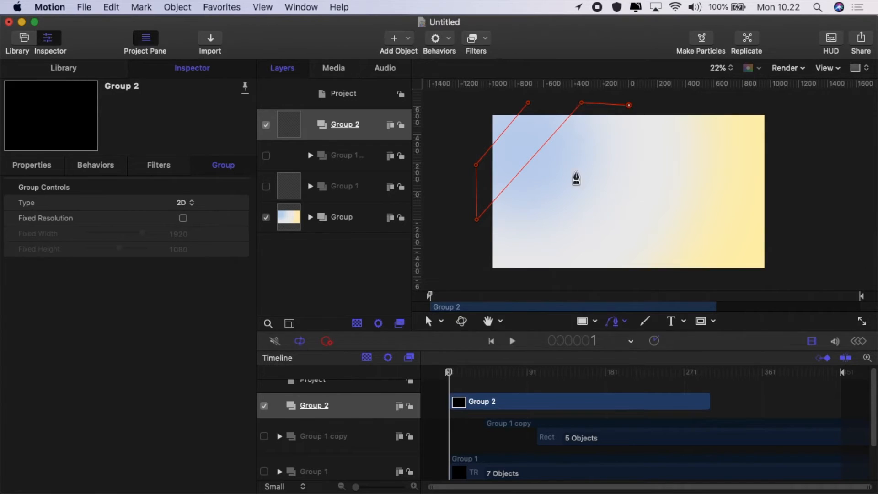
pyautogui.click(479, 260)
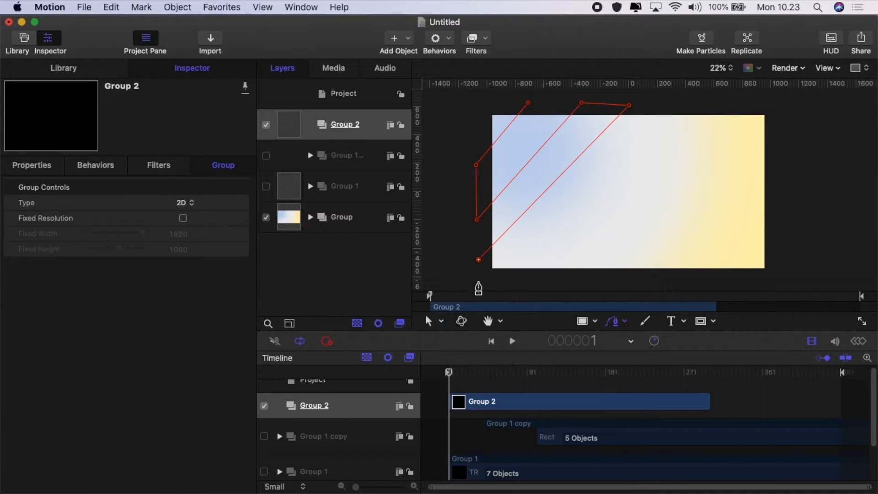
pyautogui.moveTo(478, 259); pyautogui.dragTo(480, 278)
pyautogui.click(543, 279)
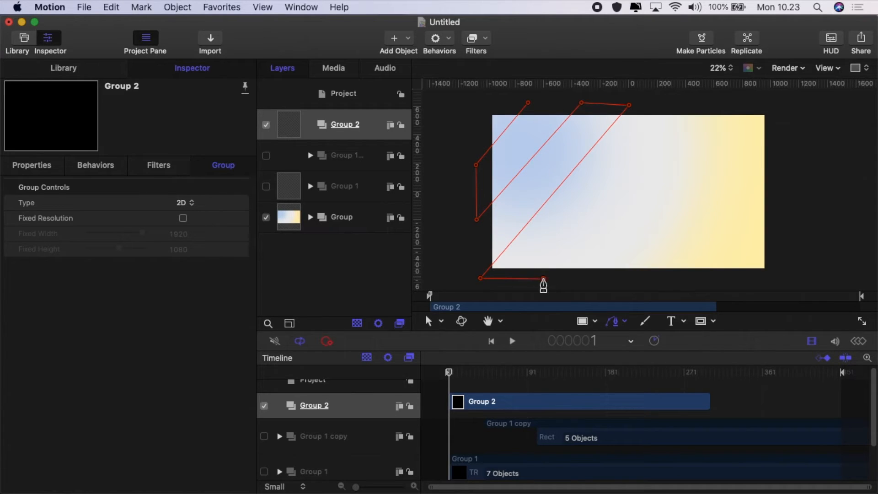
# Continue the Bezier zigzag across the yellow side with corner points beyond the canvas's upper and lower edges, and finish it as an open path
pyautogui.click(668, 105)
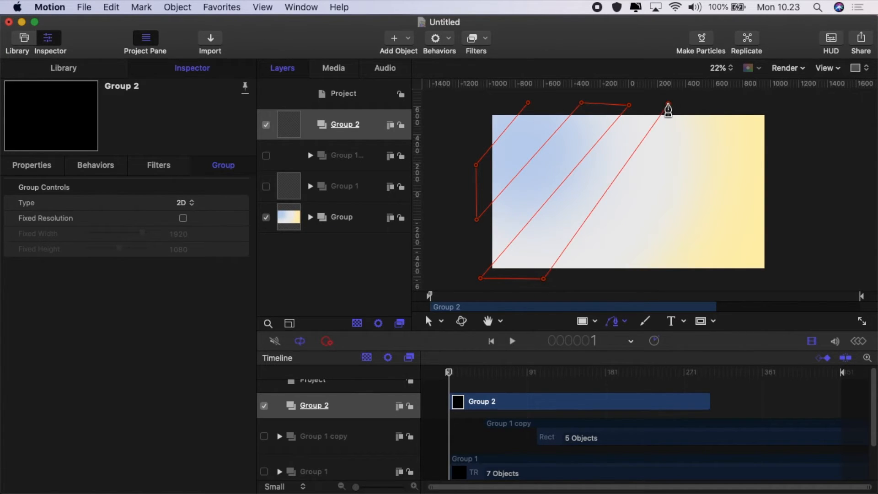
pyautogui.click(724, 104)
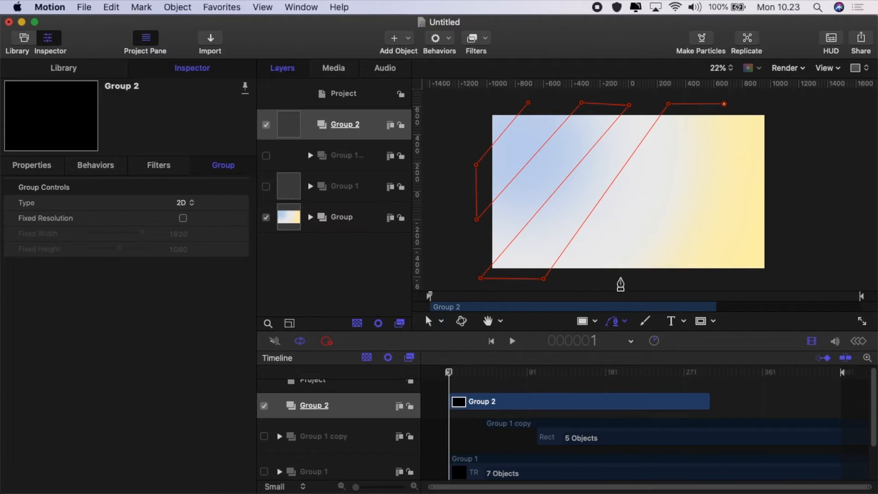
pyautogui.click(607, 281)
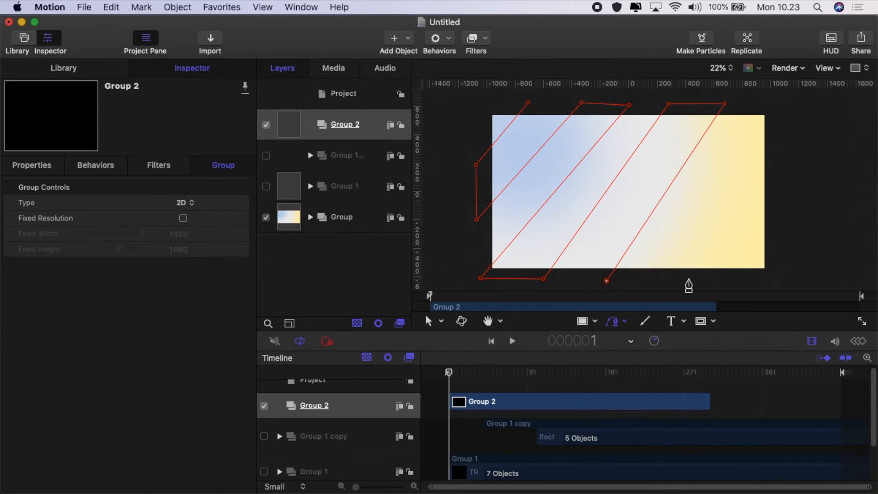
pyautogui.doubleClick(689, 279)
pyautogui.click(770, 106)
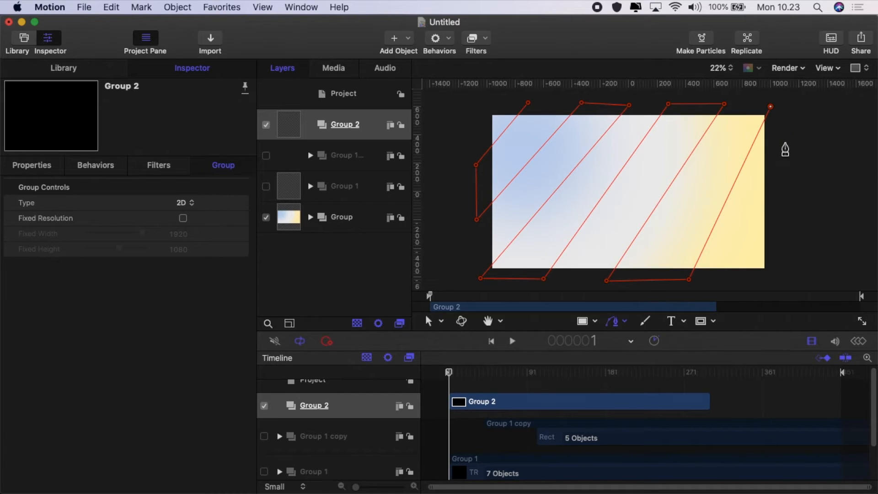
pyautogui.click(786, 143)
pyautogui.click(743, 280)
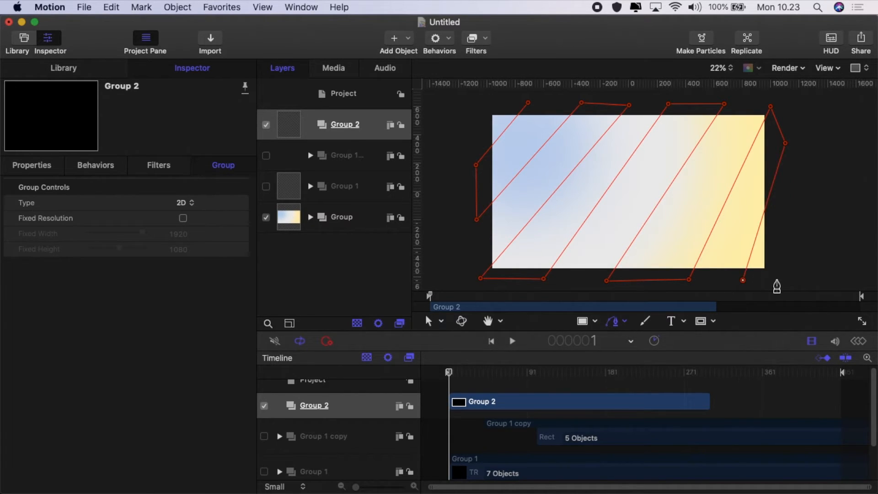
pyautogui.click(777, 280)
pyautogui.moveTo(786, 143); pyautogui.dragTo(813, 106)
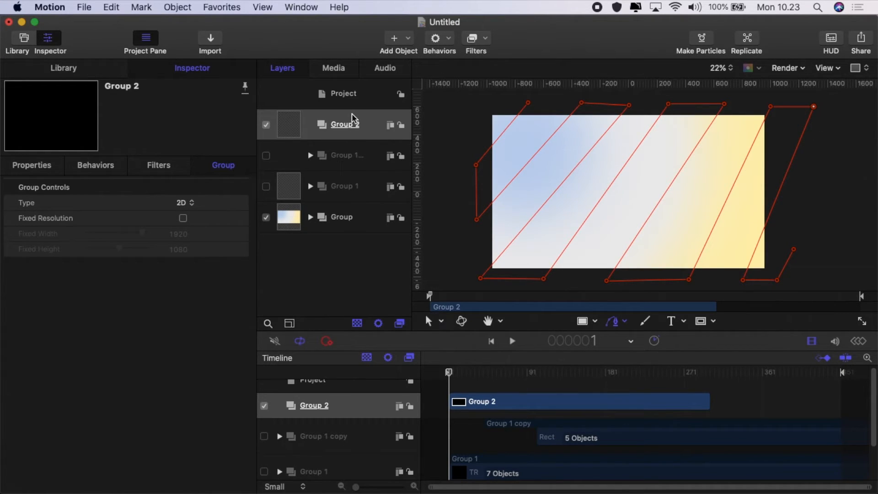
pyautogui.press('Return')
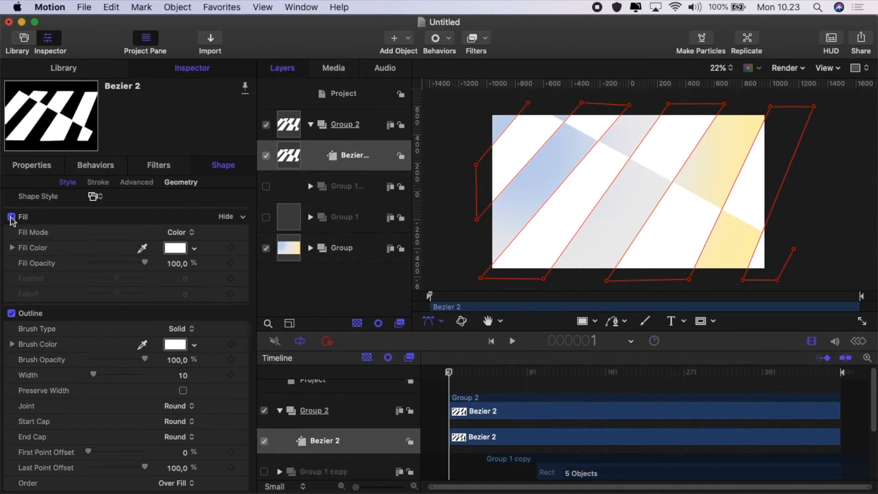
# Turn off the zigzag path's fill and give its outline the Airbrush brush type with the pink-red My Palette 14 color
pyautogui.click(11, 217)
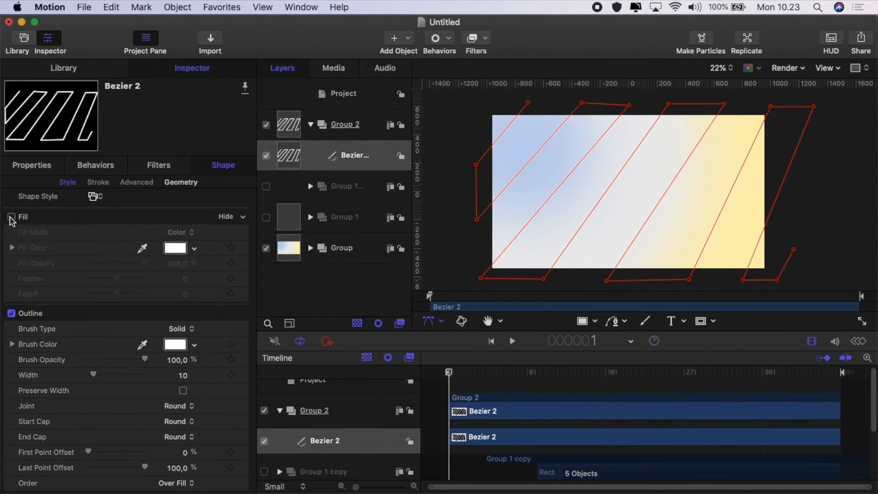
pyautogui.click(185, 376)
pyautogui.click(179, 328)
pyautogui.click(185, 341)
pyautogui.click(176, 346)
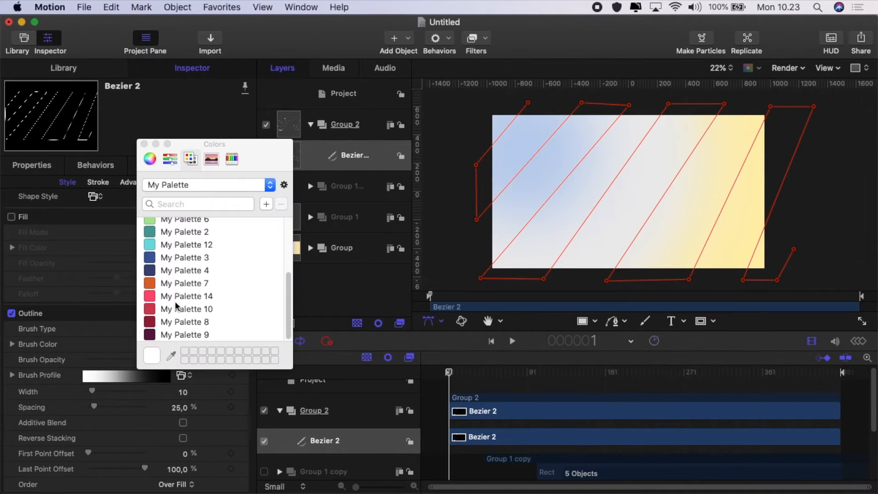
pyautogui.click(151, 295)
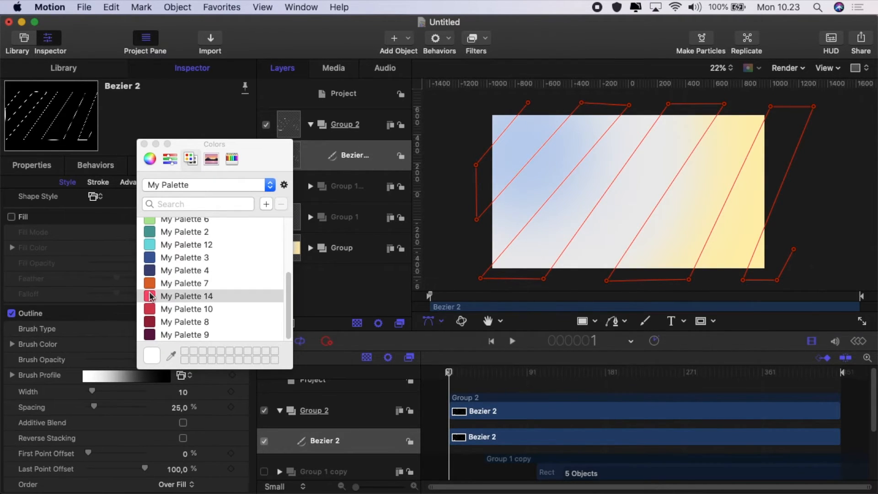
pyautogui.click(144, 144)
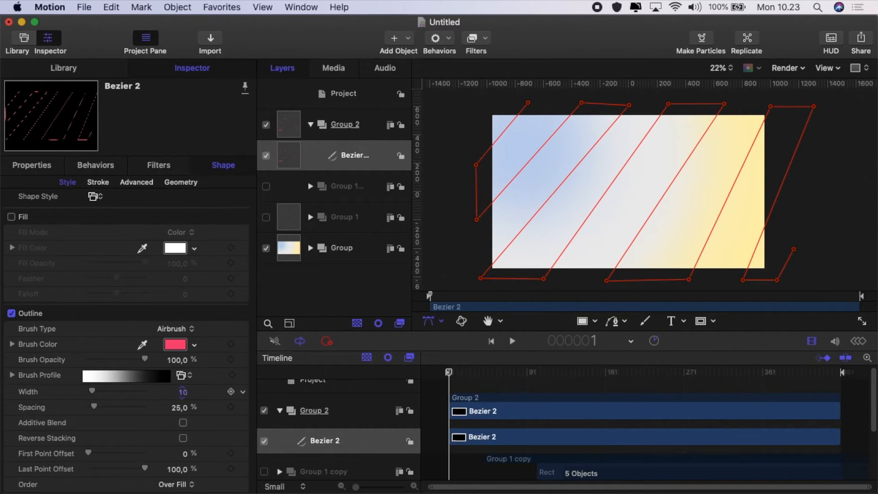
# Set the zigzag's airbrush outline width to 943 and spacing to 25.35%, and adjust its first point offset
pyautogui.moveTo(182, 391); pyautogui.dragTo(181, 392)
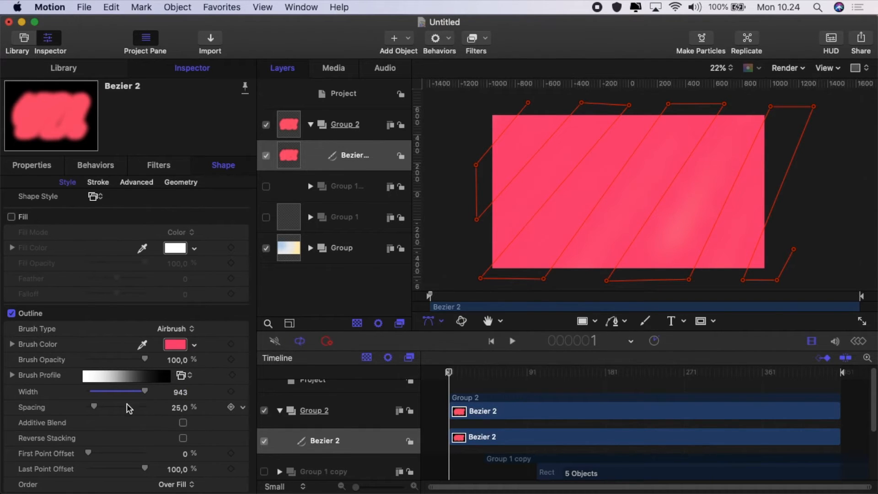
pyautogui.moveTo(94, 411)
pyautogui.mouseDown()
pyautogui.moveTo(104, 411)
pyautogui.moveTo(96, 414)
pyautogui.mouseUp()
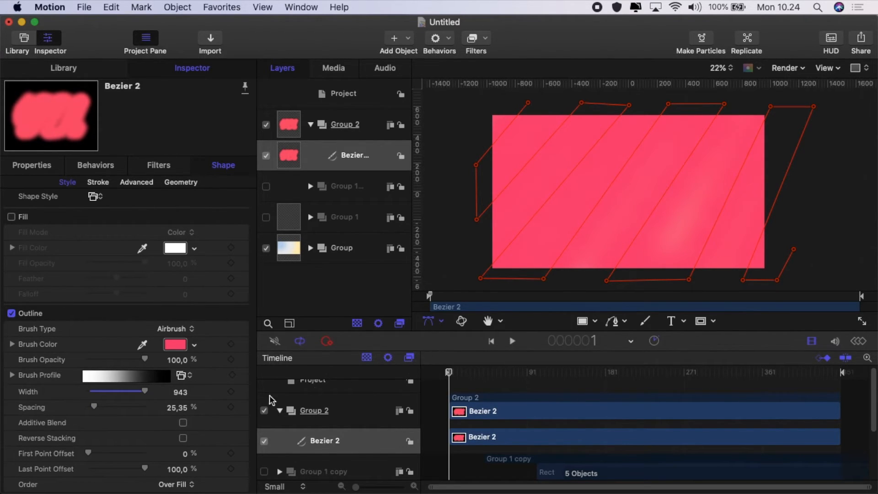
pyautogui.moveTo(88, 454)
pyautogui.mouseDown()
pyautogui.moveTo(151, 469)
pyautogui.moveTo(86, 454)
pyautogui.mouseUp()
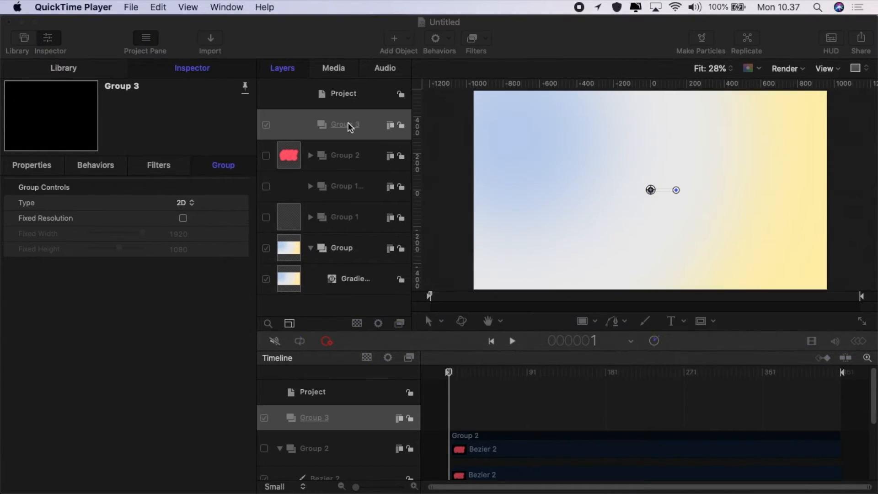
# Import the kisspng web-development laptop image from the Desktop into Group 3
pyautogui.click(313, 132)
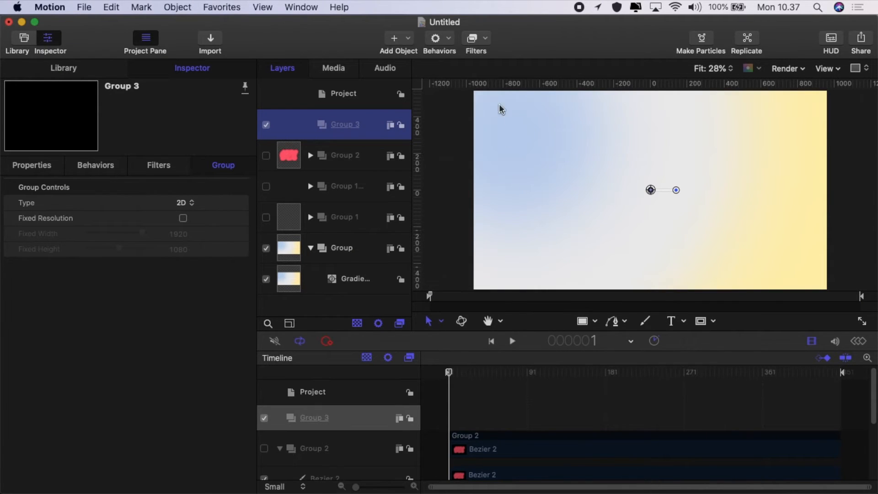
pyautogui.click(210, 44)
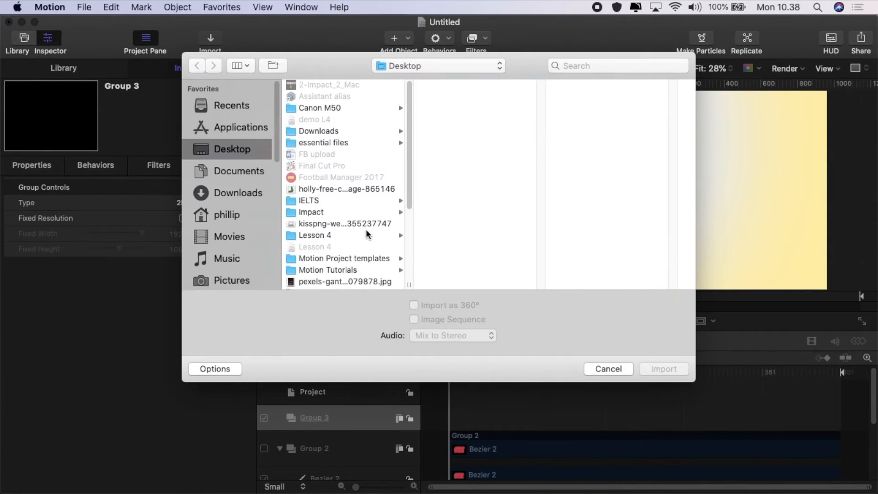
pyautogui.click(346, 223)
pyautogui.click(664, 369)
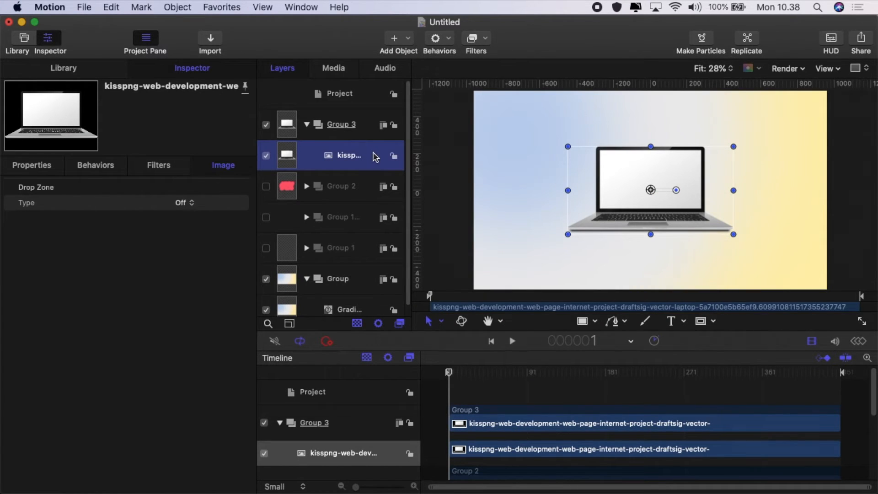
# Start a Bezier path around the laptop at 100% zoom, placing points along the lid's top edge and around its upper-right corner
pyautogui.click(625, 322)
pyautogui.click(643, 341)
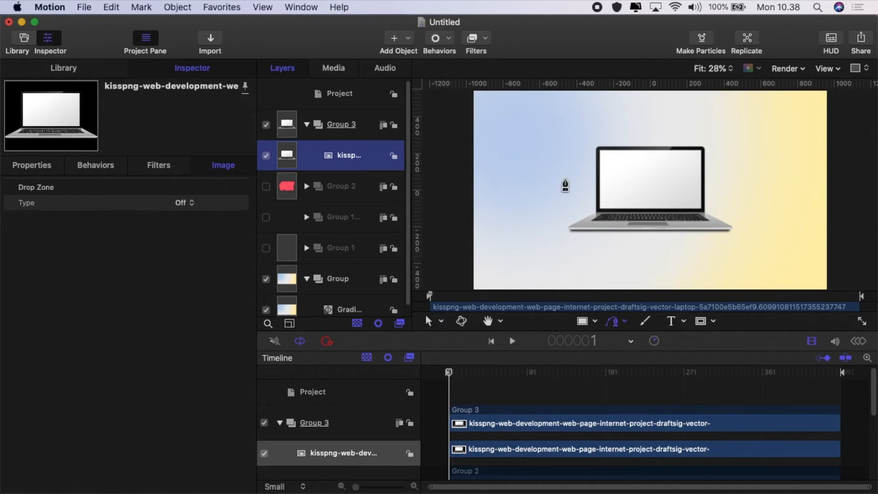
pyautogui.click(705, 69)
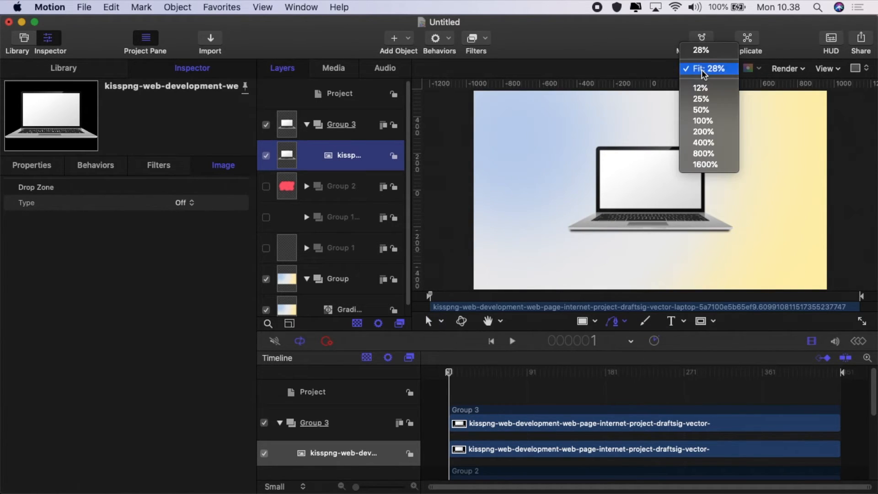
pyautogui.click(706, 121)
pyautogui.hscroll(-3, 663, 155)
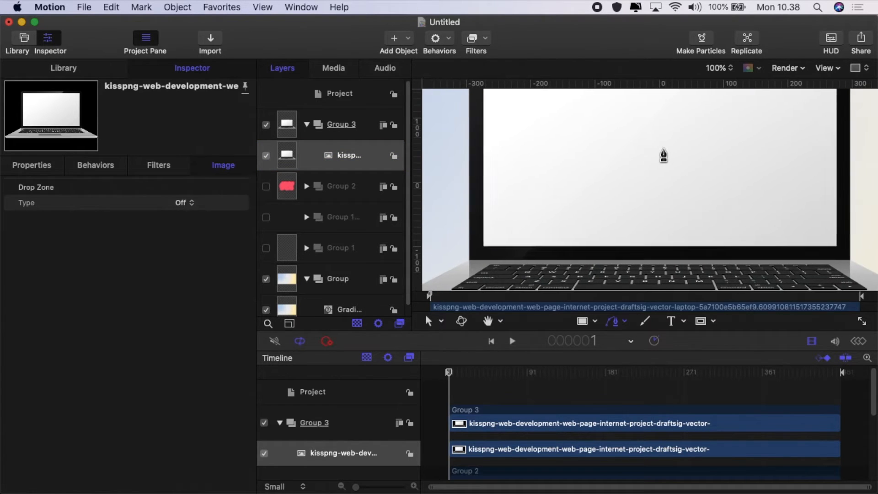
pyautogui.scroll(5, 664, 156)
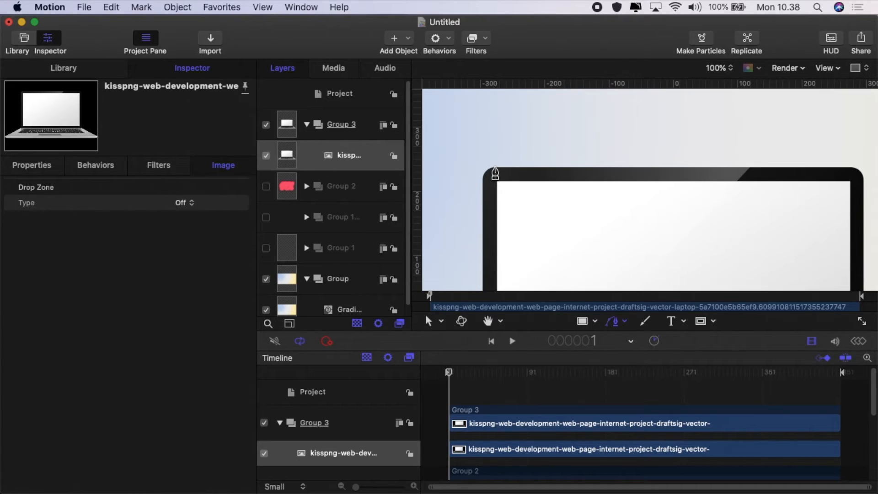
pyautogui.click(497, 167)
pyautogui.click(848, 167)
pyautogui.hscroll(3, 735, 204)
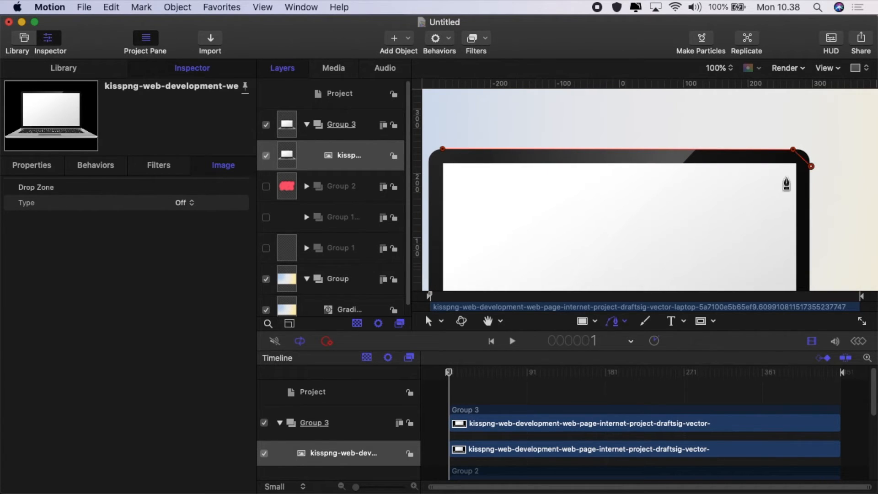
pyautogui.click(811, 166)
pyautogui.moveTo(812, 168); pyautogui.dragTo(809, 171)
# Continue the Bezier path down the lid's right side to the hinge and around the right front corner of the laptop base
pyautogui.scroll(-5, 756, 191)
pyautogui.scroll(-3, 757, 191)
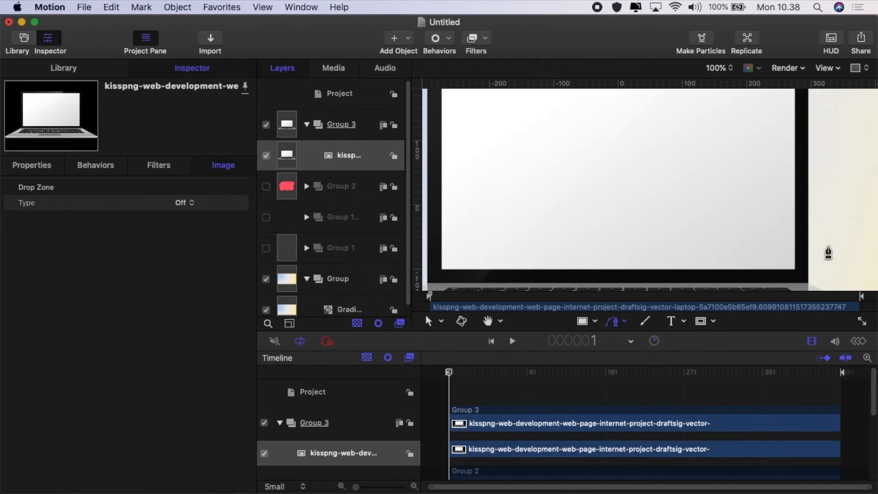
pyautogui.click(810, 283)
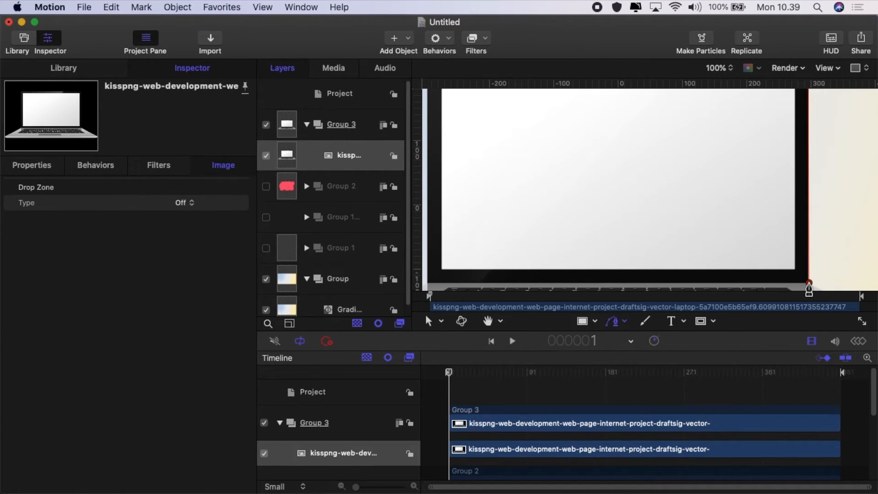
pyautogui.scroll(-7, 741, 204)
pyautogui.hscroll(6, 741, 204)
pyautogui.scroll(-1, 743, 208)
pyautogui.hscroll(2, 743, 208)
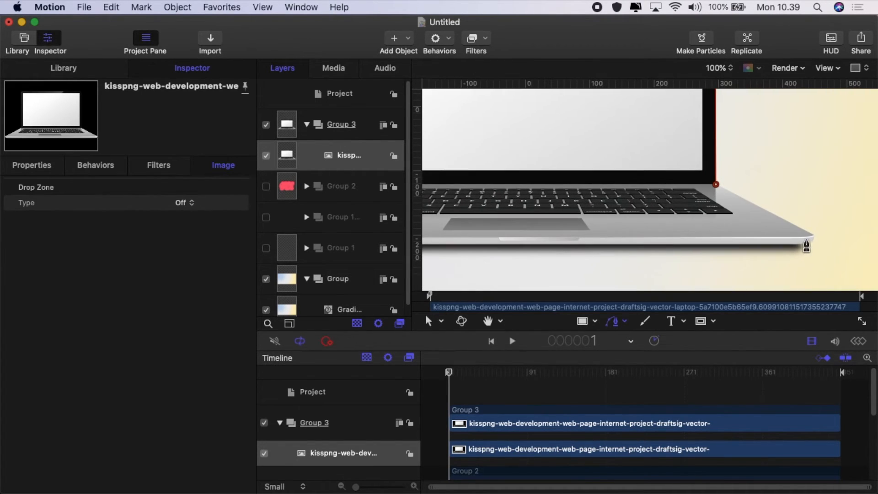
pyautogui.click(813, 236)
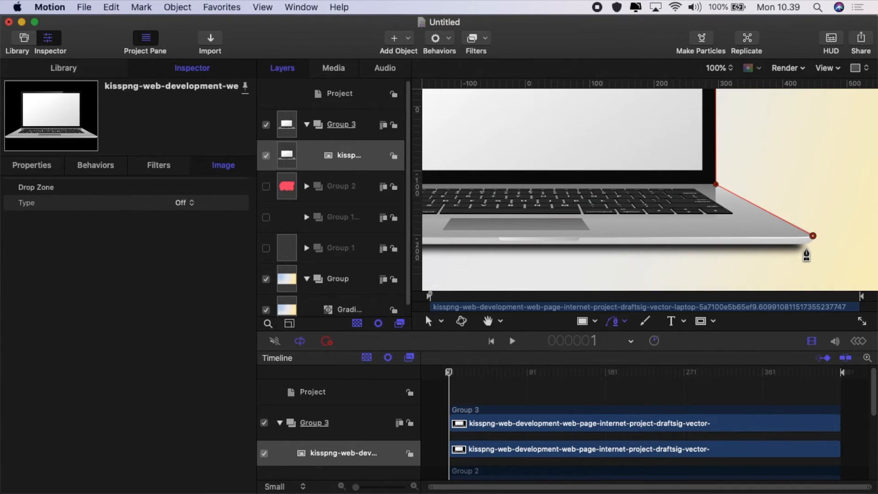
pyautogui.click(805, 243)
pyautogui.scroll(-3, 802, 240)
pyautogui.hscroll(-3, 803, 240)
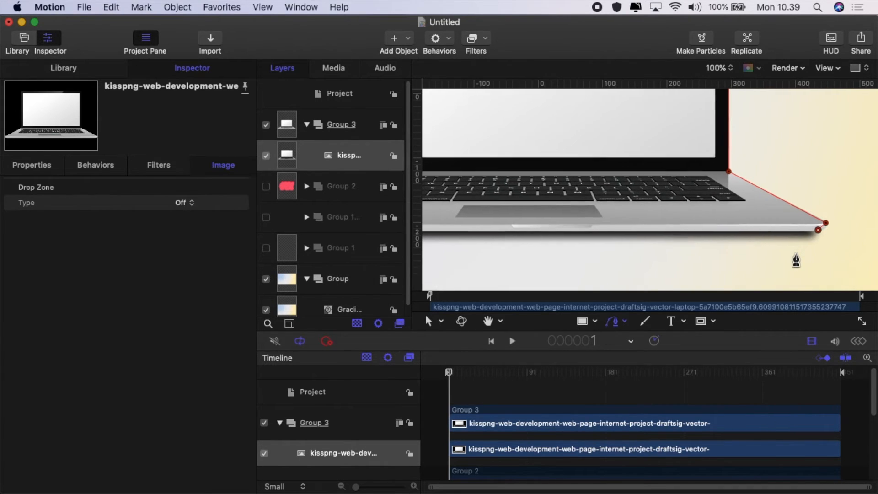
# Trace the base's front edge, left corner and the lid's left side with Bezier points, and close the path at its starting point
pyautogui.hscroll(-10, 708, 252)
pyautogui.scroll(-1, 707, 252)
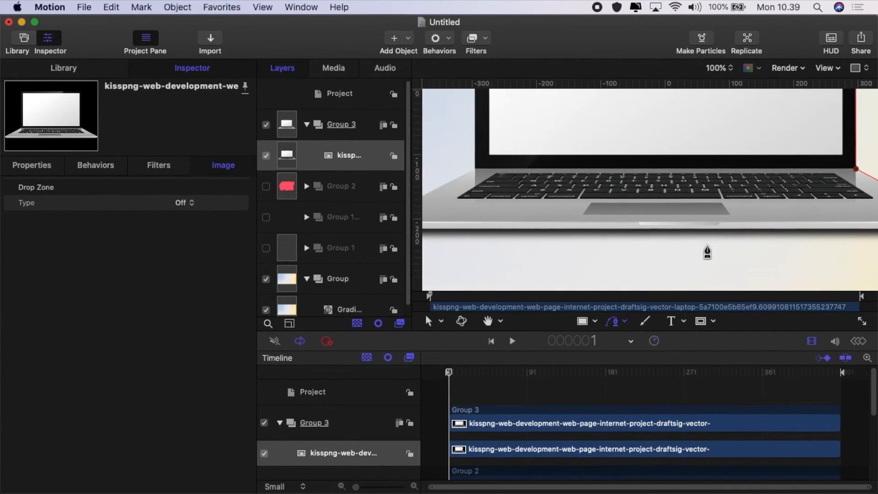
pyautogui.click(457, 226)
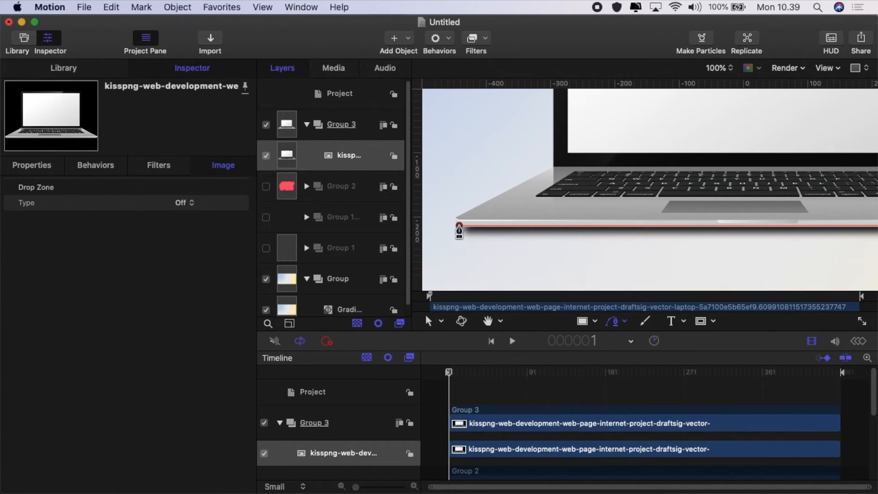
pyautogui.click(456, 219)
pyautogui.click(553, 173)
pyautogui.scroll(3, 527, 196)
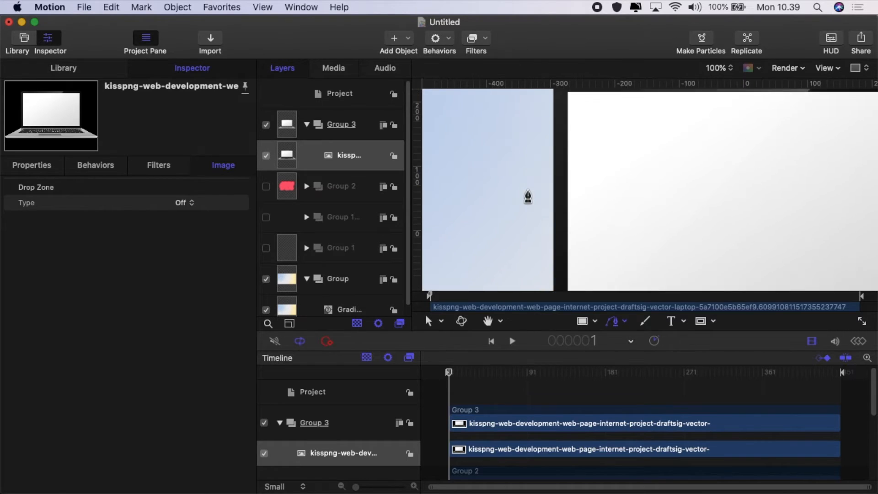
pyautogui.scroll(3, 527, 196)
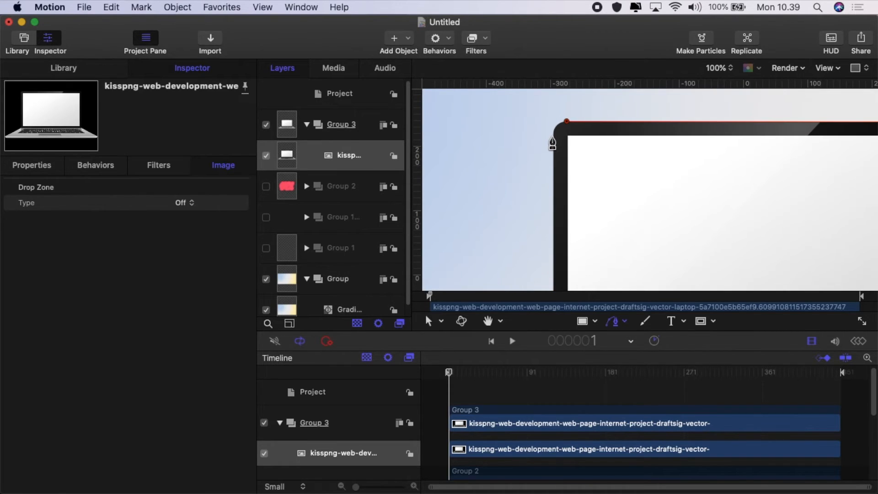
pyautogui.click(554, 135)
pyautogui.click(566, 122)
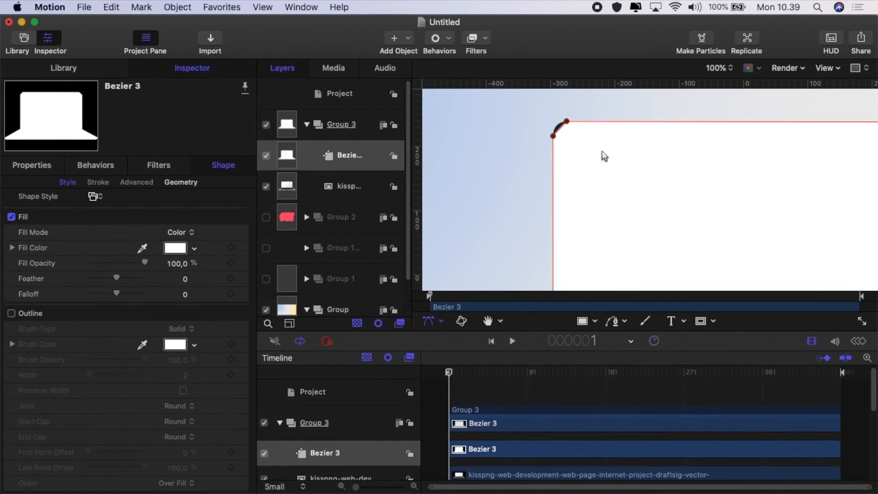
# Make both points of the lid's upper-left corner Smooth and adjust their tangent handles to follow the rounded corner
pyautogui.rightClick(567, 122)
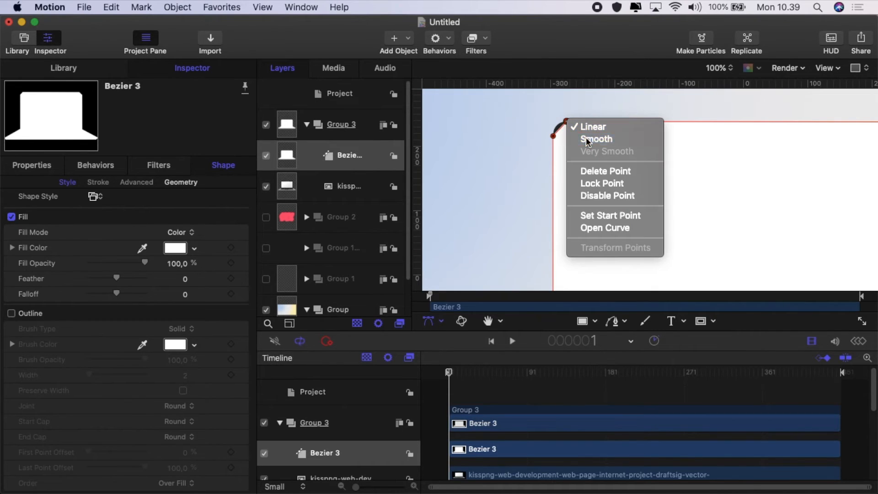
pyautogui.click(587, 137)
pyautogui.moveTo(560, 122); pyautogui.dragTo(560, 122)
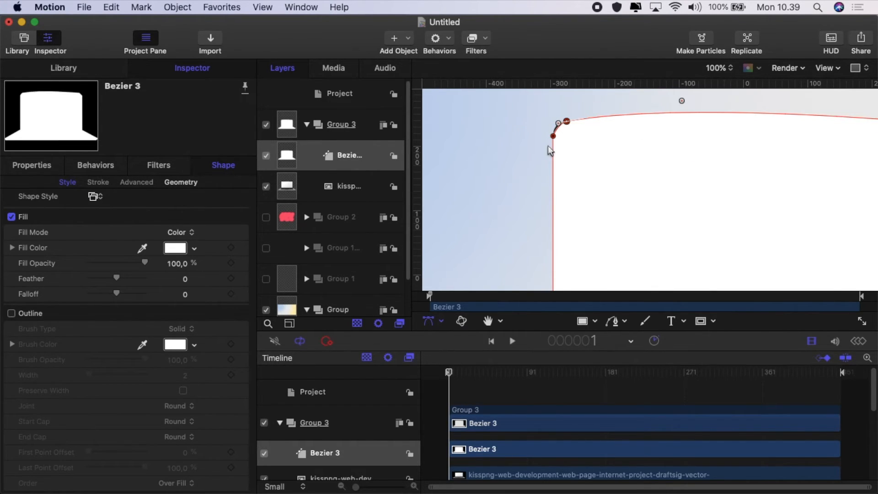
pyautogui.rightClick(553, 139)
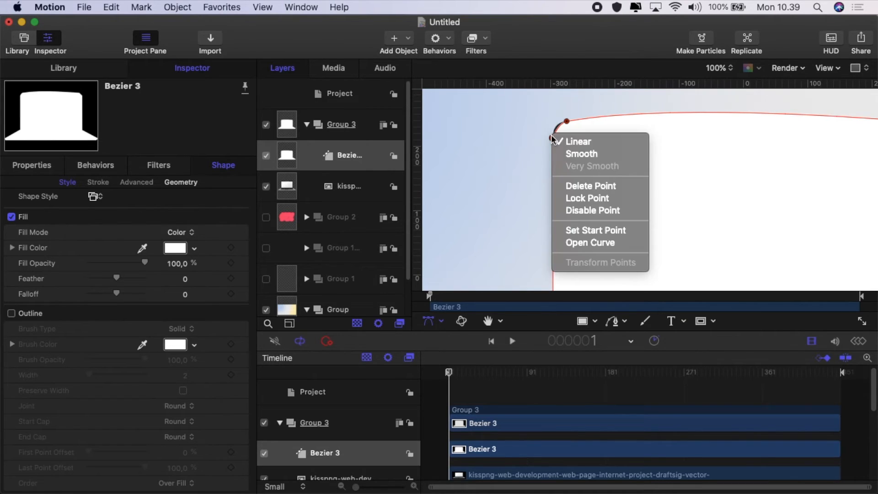
pyautogui.click(569, 154)
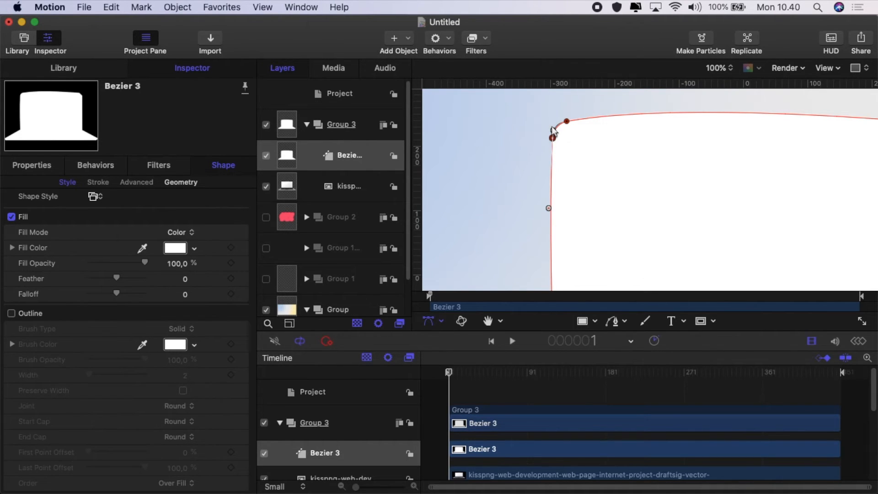
pyautogui.moveTo(551, 127); pyautogui.dragTo(555, 128)
pyautogui.moveTo(545, 208); pyautogui.dragTo(552, 210)
# Keep the top edge's right point Linear and level the left point's tangent handle to straighten the lid's top edge
pyautogui.hscroll(5, 529, 164)
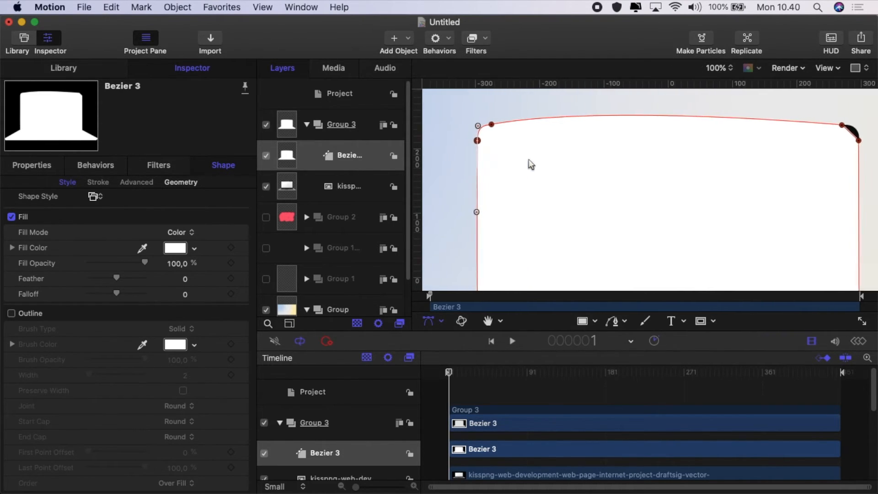
pyautogui.rightClick(834, 126)
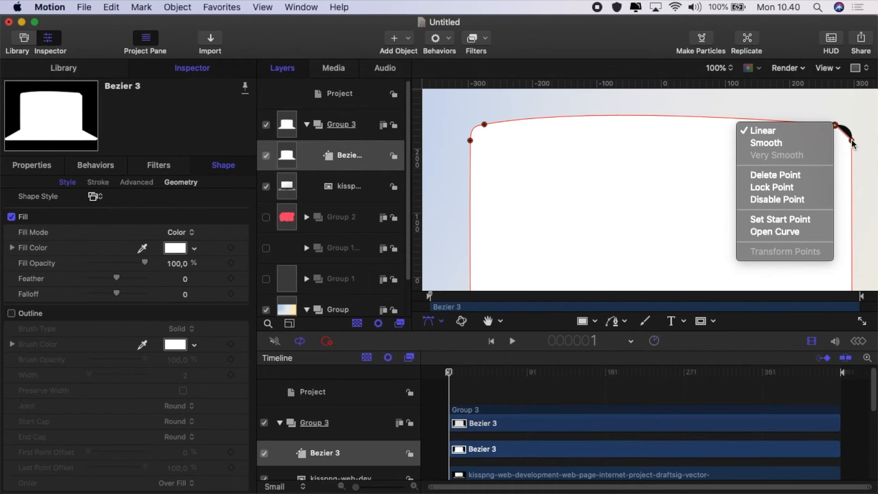
pyautogui.click(832, 130)
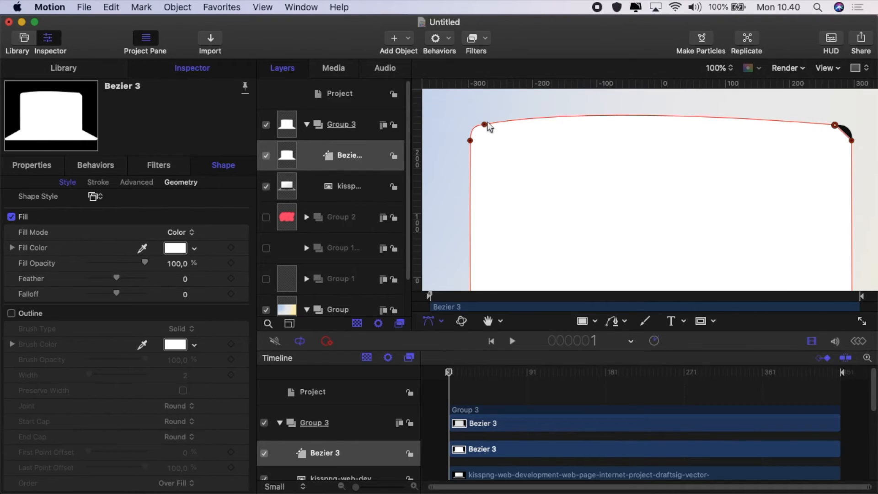
pyautogui.moveTo(485, 125); pyautogui.dragTo(602, 126)
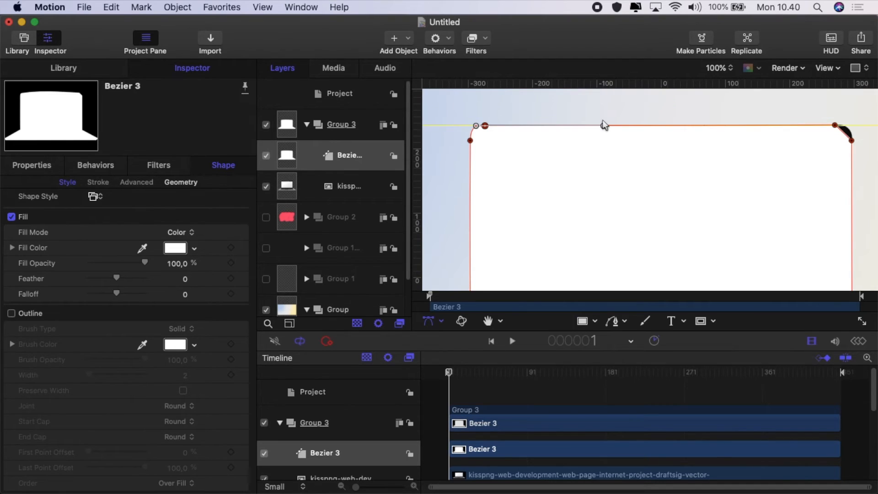
# Make the side point of the lid's upper-right corner Smooth and adjust its tangent handle to match the rounded corner
pyautogui.rightClick(851, 141)
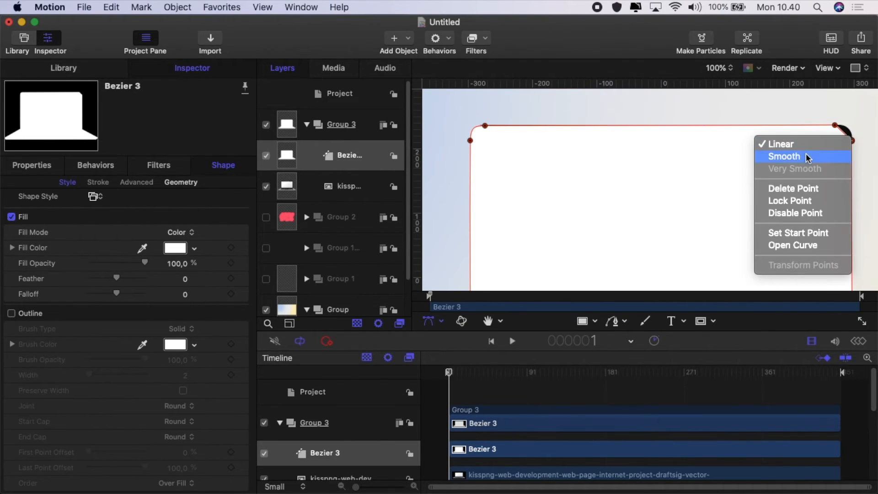
pyautogui.click(783, 155)
pyautogui.moveTo(850, 133); pyautogui.dragTo(851, 131)
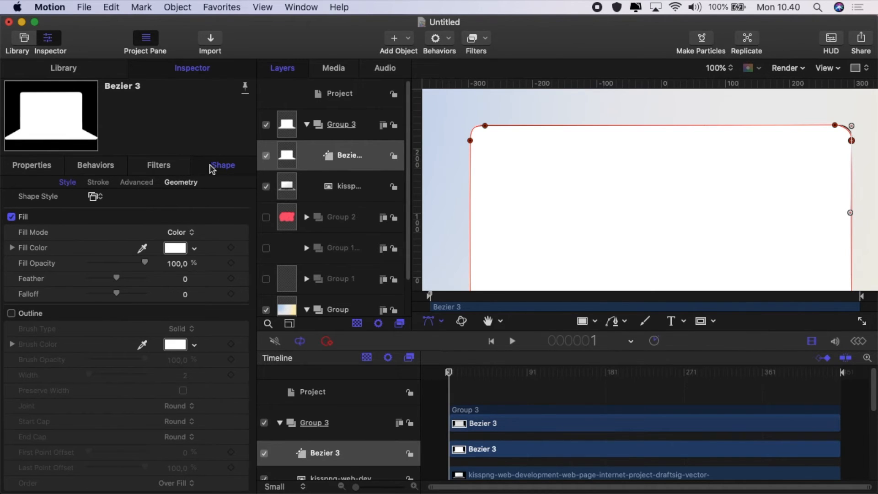
# Turn off the laptop path's fill, enable its outline, and set the brush color to black
pyautogui.click(11, 217)
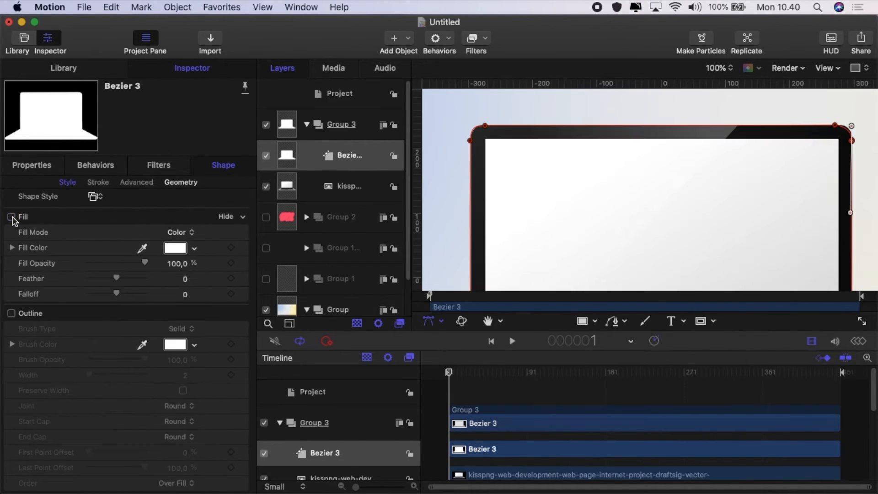
pyautogui.click(12, 313)
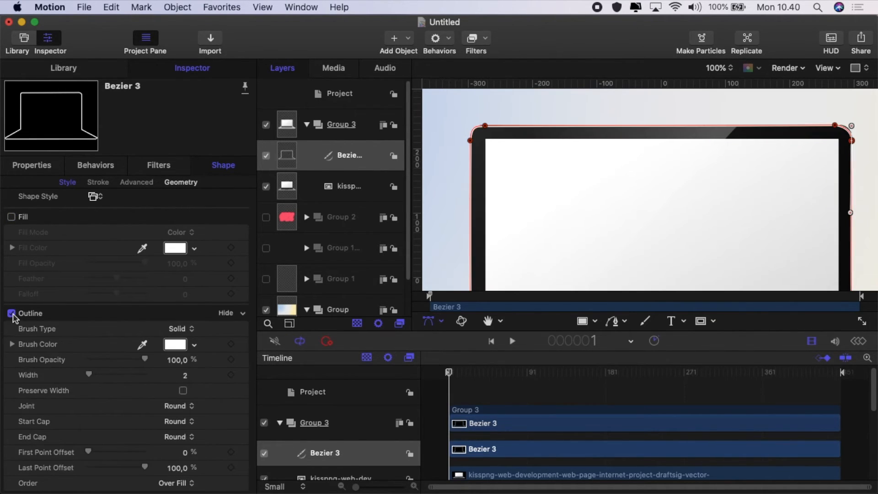
pyautogui.click(181, 347)
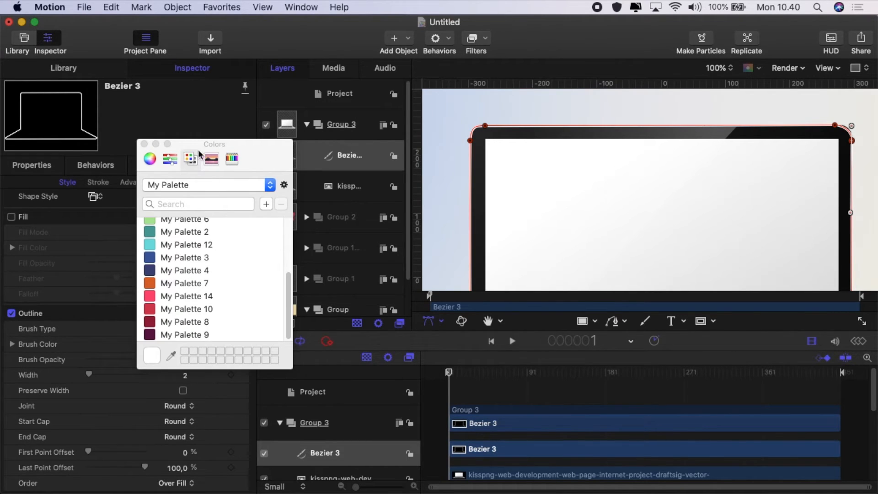
pyautogui.click(150, 159)
pyautogui.click(283, 331)
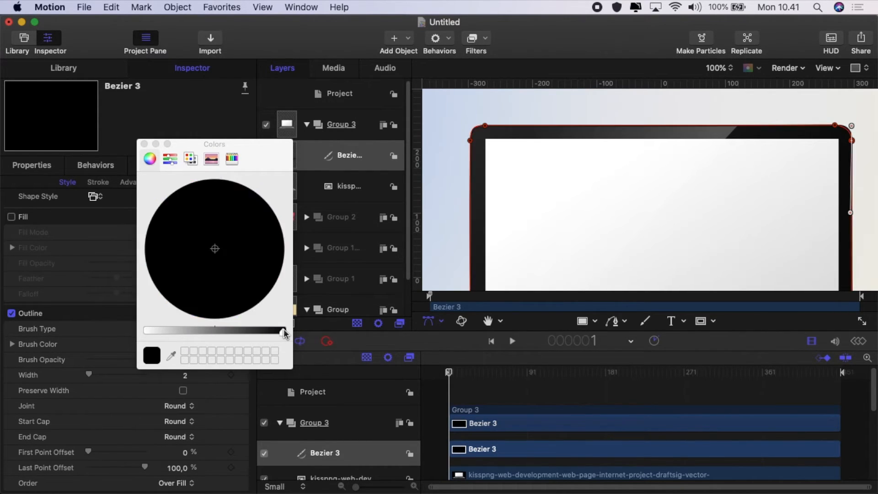
# Set the laptop path's outline width to 3
pyautogui.click(144, 145)
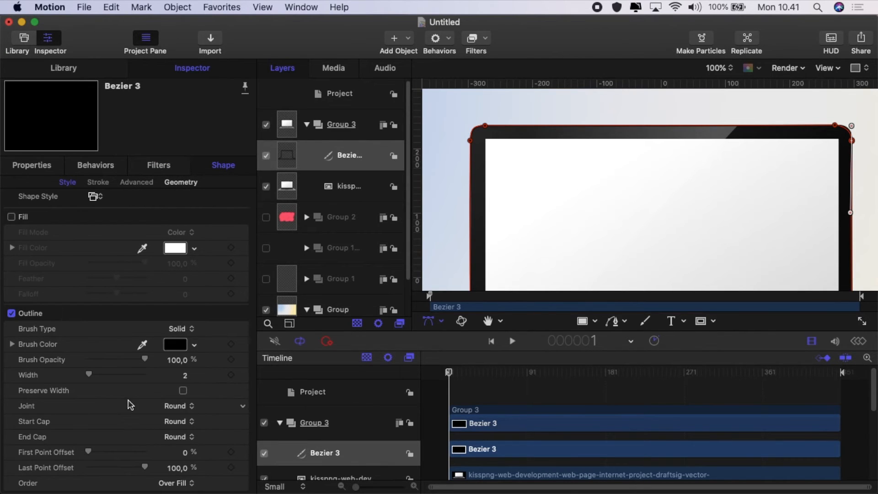
pyautogui.moveTo(89, 374); pyautogui.dragTo(92, 376)
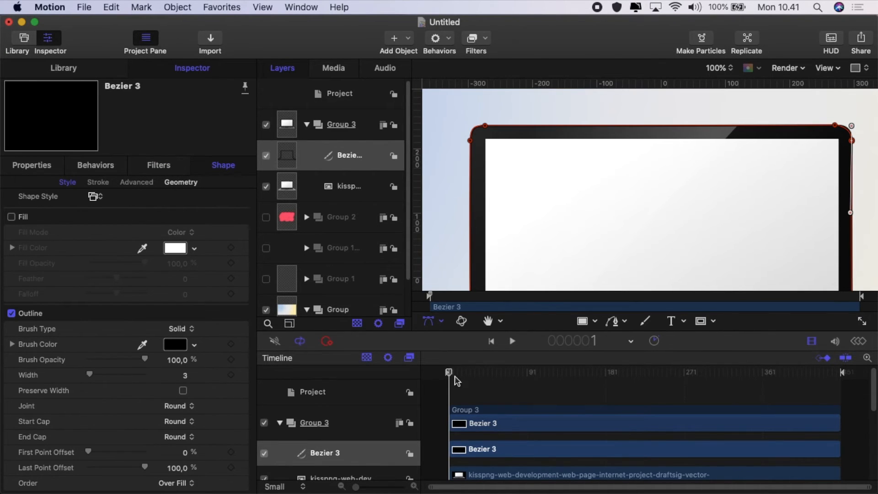
# Hide the laptop image and inspect the traced outline, trying out its First Point Offset
pyautogui.click(267, 187)
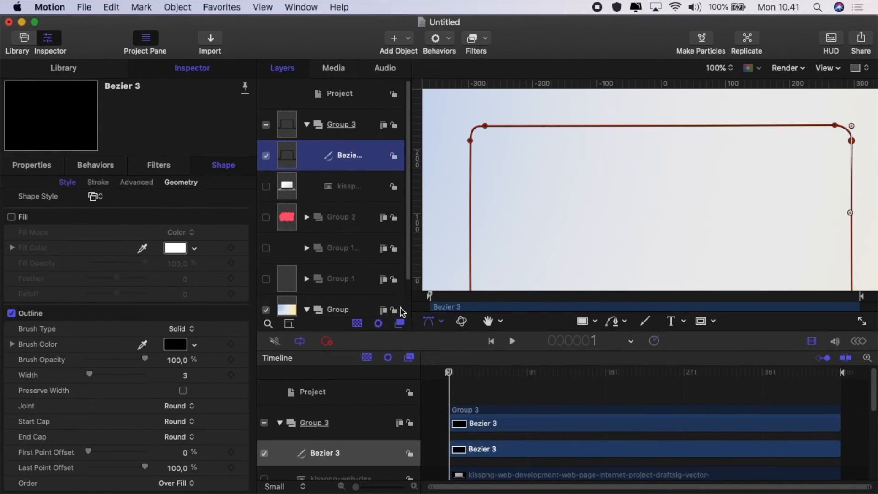
pyautogui.click(342, 161)
pyautogui.moveTo(91, 454)
pyautogui.mouseDown()
pyautogui.moveTo(117, 455)
pyautogui.moveTo(92, 452)
pyautogui.moveTo(104, 457)
pyautogui.mouseUp()
pyautogui.scroll(-1, 563, 157)
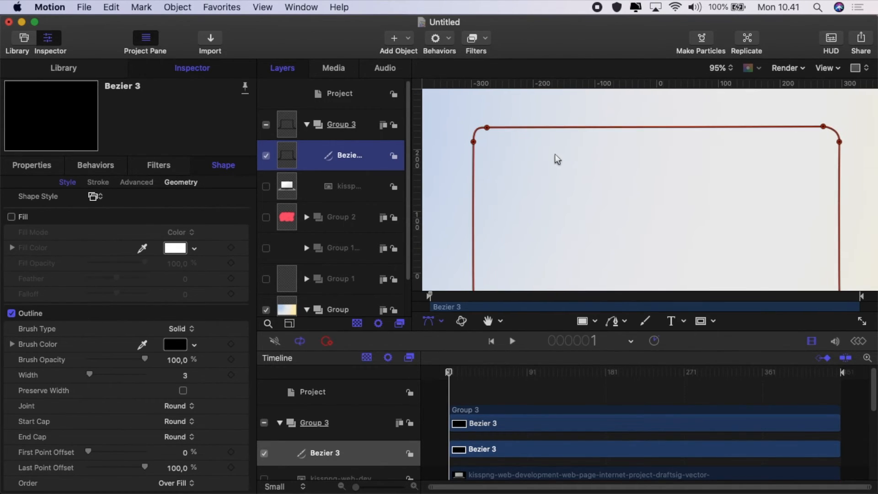
pyautogui.scroll(-5, 558, 159)
pyautogui.scroll(-3, 556, 160)
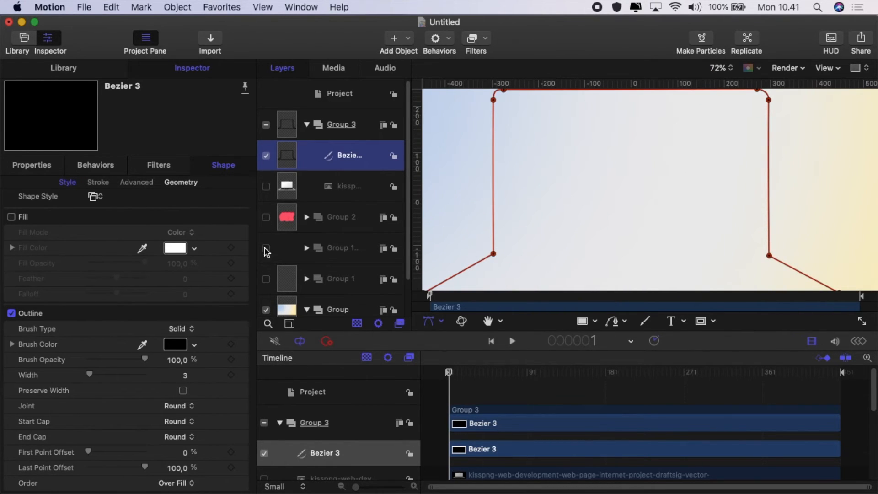
# Show the laptop image again and trace its screen with a closed four-point Bezier shape
pyautogui.click(266, 187)
pyautogui.click(624, 322)
pyautogui.click(642, 335)
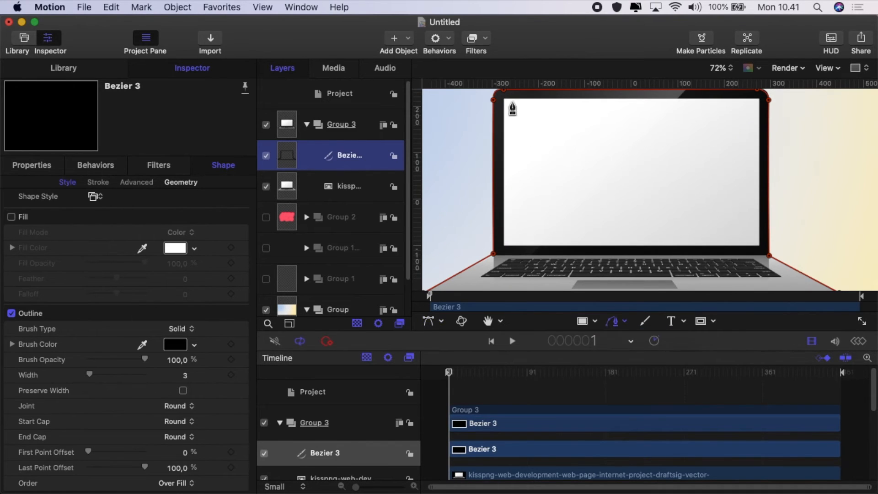
pyautogui.click(505, 99)
pyautogui.click(758, 99)
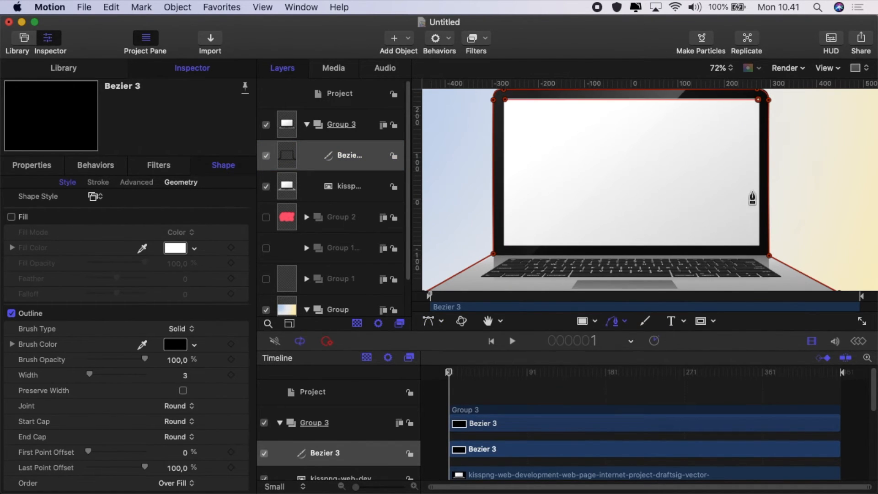
pyautogui.click(759, 247)
pyautogui.click(504, 246)
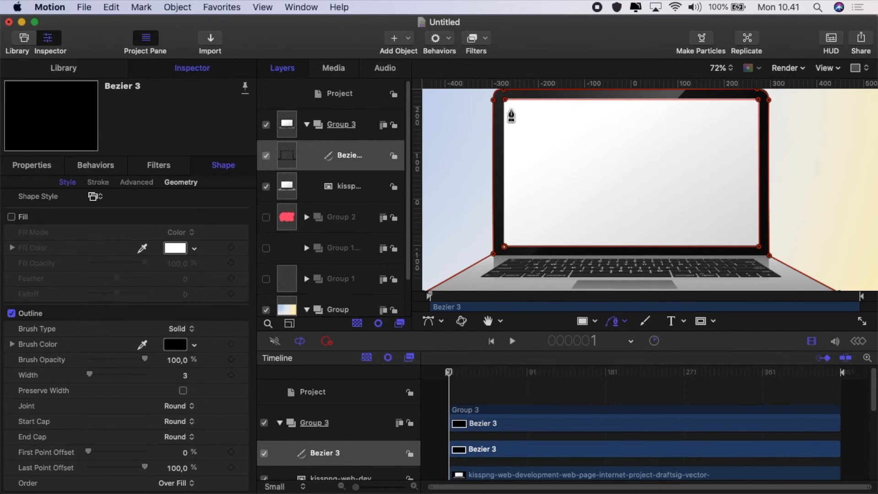
pyautogui.click(504, 100)
# Turn off the screen shape's fill, enable its outline, and set the brush color to black
pyautogui.click(12, 216)
pyautogui.click(12, 313)
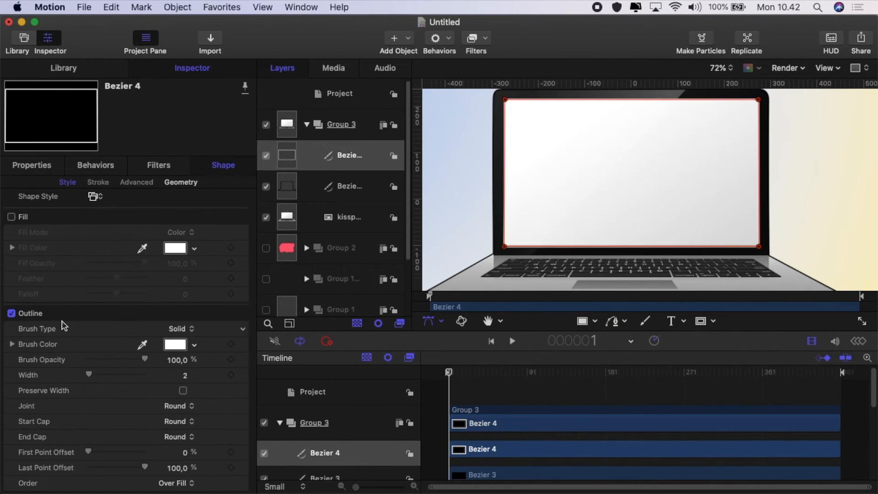
pyautogui.click(176, 344)
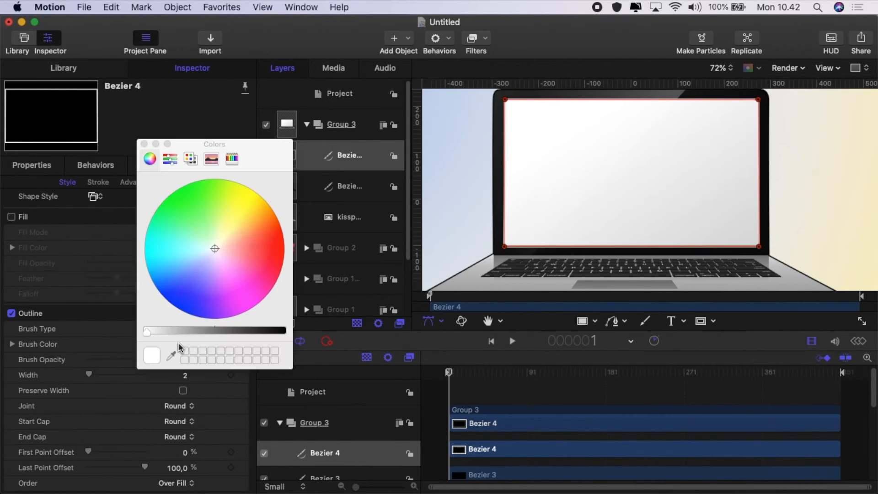
pyautogui.click(285, 335)
pyautogui.click(144, 144)
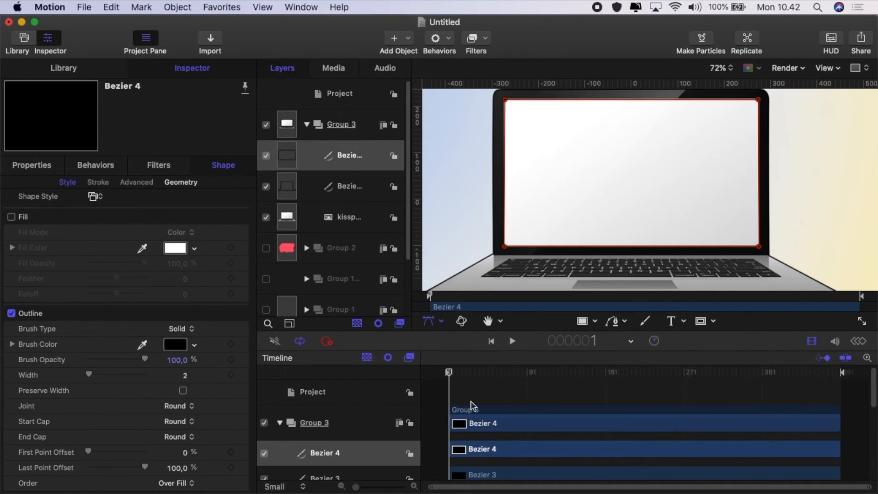
# Trace the laptop's keyboard area with a closed four-point Bezier shape
pyautogui.click(625, 322)
pyautogui.click(636, 337)
pyautogui.click(509, 261)
pyautogui.click(755, 261)
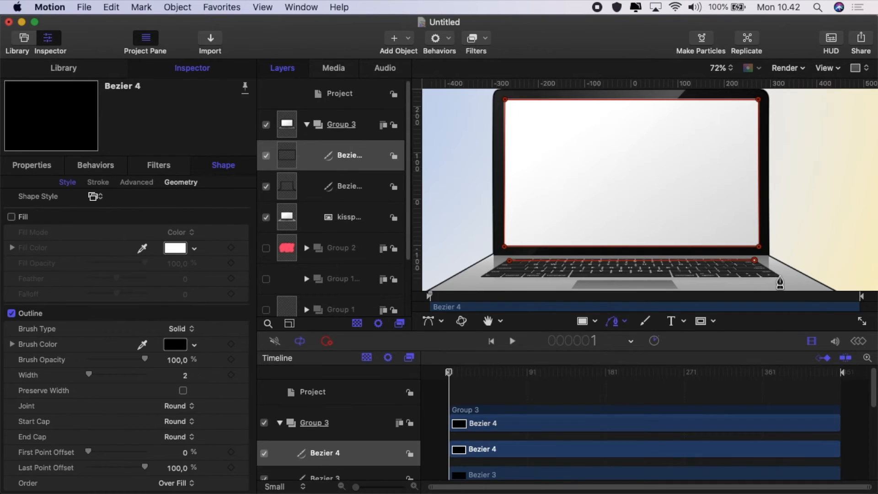
pyautogui.click(779, 276)
pyautogui.click(481, 276)
pyautogui.click(509, 261)
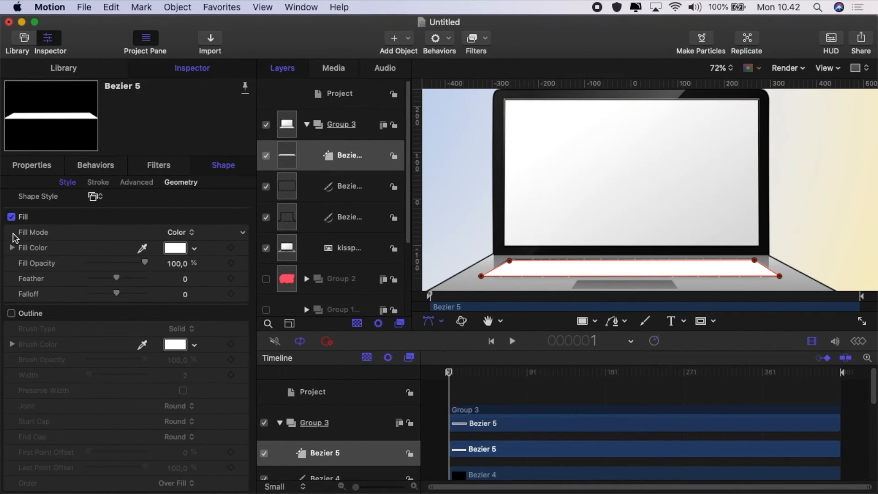
# Turn off the keyboard shape's fill, enable its outline, and set the brush color to black
pyautogui.click(12, 216)
pyautogui.click(11, 313)
pyautogui.click(175, 344)
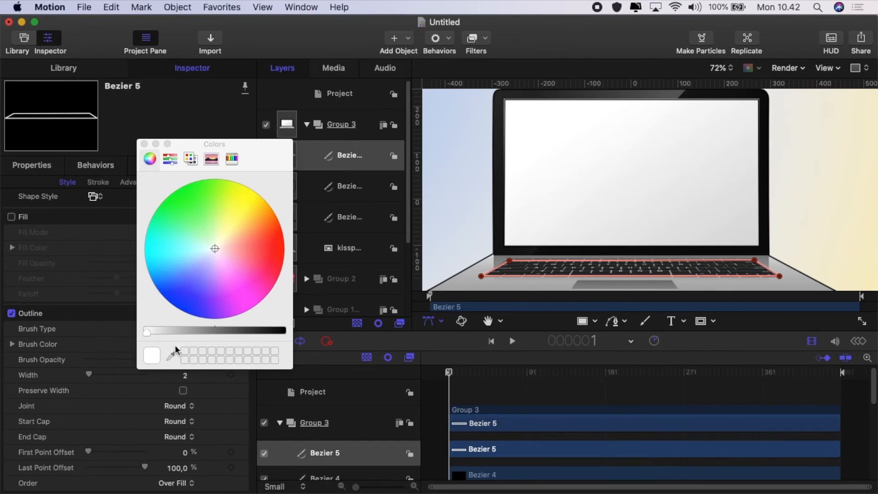
pyautogui.click(282, 332)
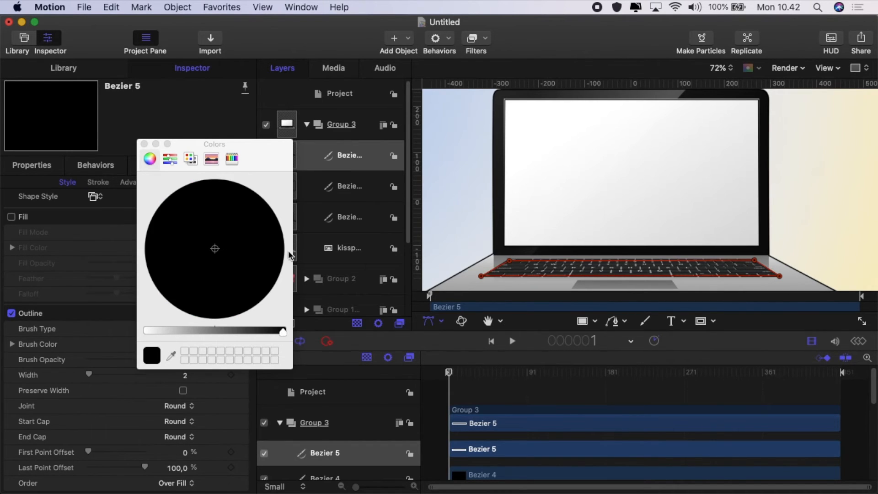
pyautogui.click(143, 144)
# Draw a horizontal two-point Bezier line just below the laptop's base and adjust both endpoints to follow its lower edge
pyautogui.scroll(-5, 579, 238)
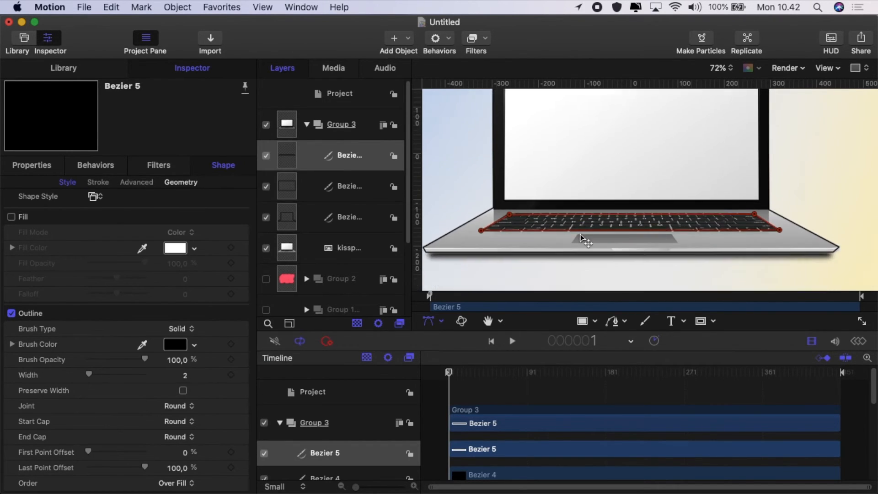
pyautogui.hscroll(-2, 579, 239)
pyautogui.click(617, 325)
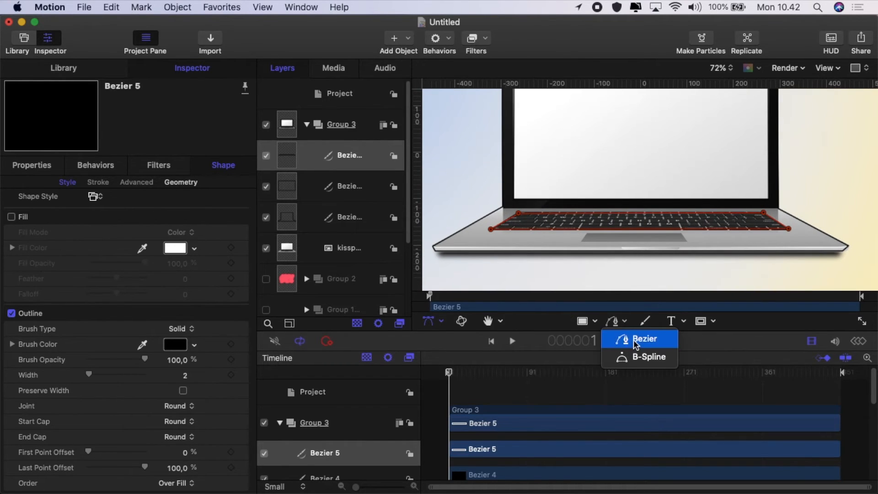
pyautogui.click(637, 337)
pyautogui.click(438, 257)
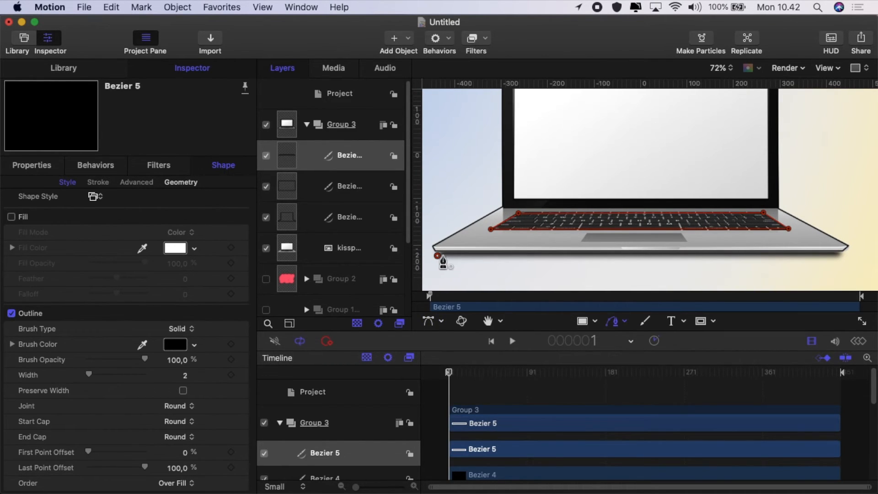
pyautogui.click(841, 257)
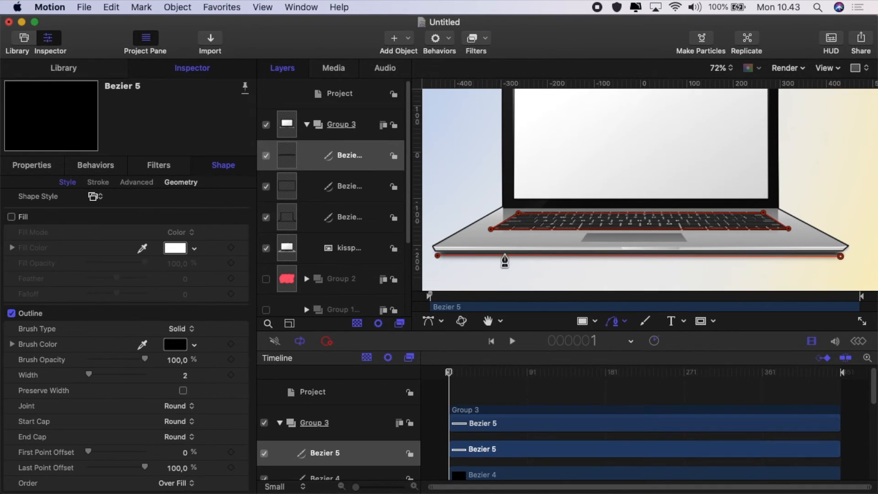
pyautogui.click(438, 256)
pyautogui.moveTo(438, 256); pyautogui.dragTo(439, 258)
pyautogui.moveTo(841, 259); pyautogui.dragTo(836, 259)
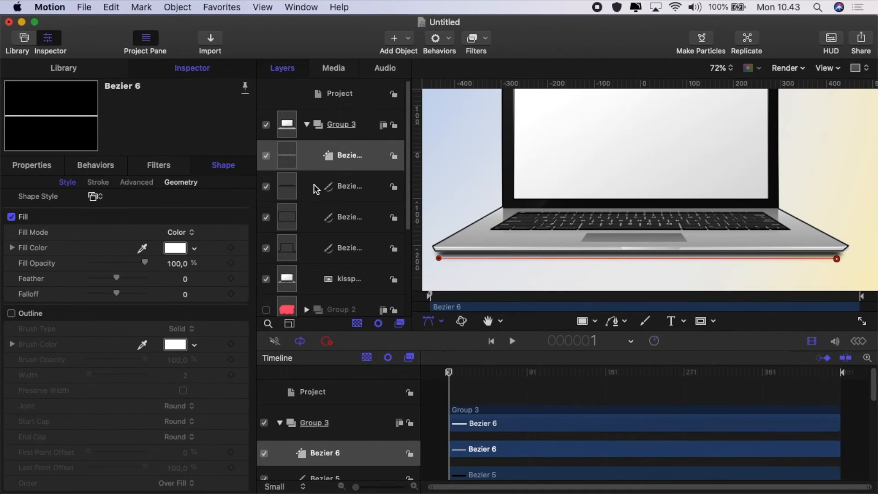
# Select the laptop's outer outline path and hide the laptop image
pyautogui.click(352, 187)
pyautogui.click(356, 218)
pyautogui.click(355, 248)
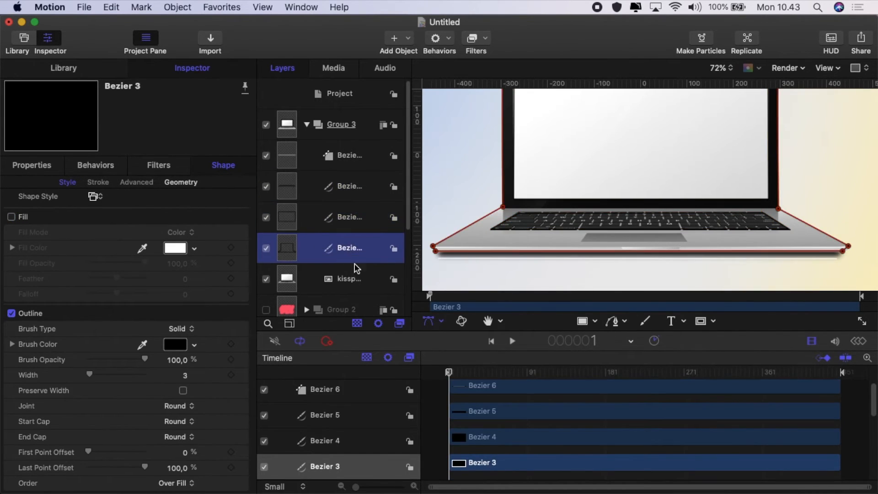
pyautogui.click(266, 279)
pyautogui.scroll(3, 606, 273)
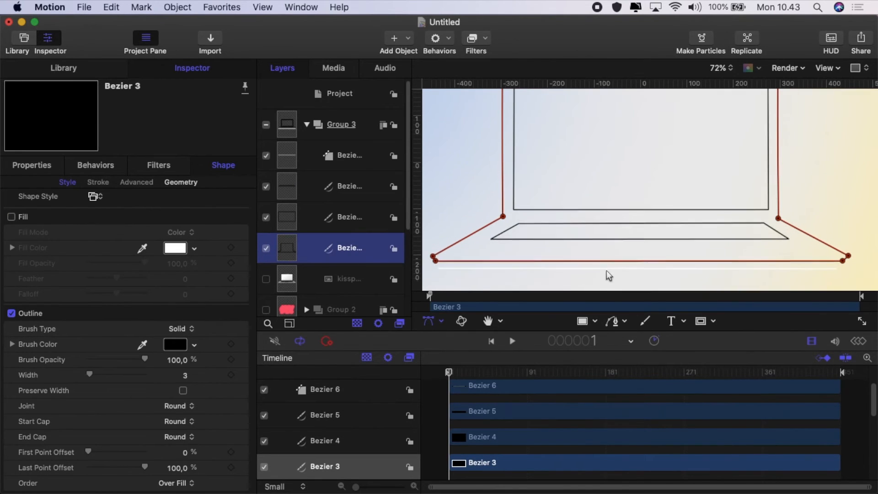
# Fit the canvas to the window and keyframe the outer outline's First Point Offset at 0% and Last Point Offset at 100% on frame 61
pyautogui.click(720, 68)
pyautogui.click(718, 87)
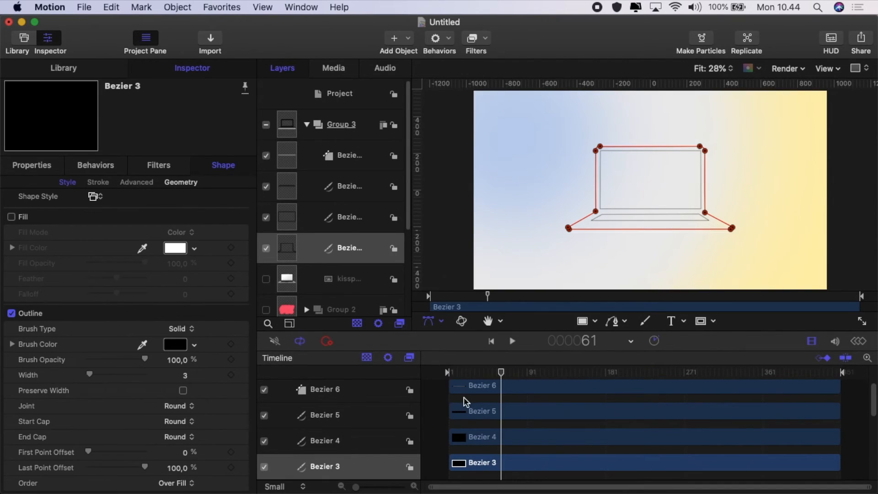
pyautogui.click(231, 453)
pyautogui.click(231, 468)
# Set the outer outline's First Point Offset and Last Point Offset both to 50% at frame 1
pyautogui.moveTo(502, 374); pyautogui.dragTo(438, 375)
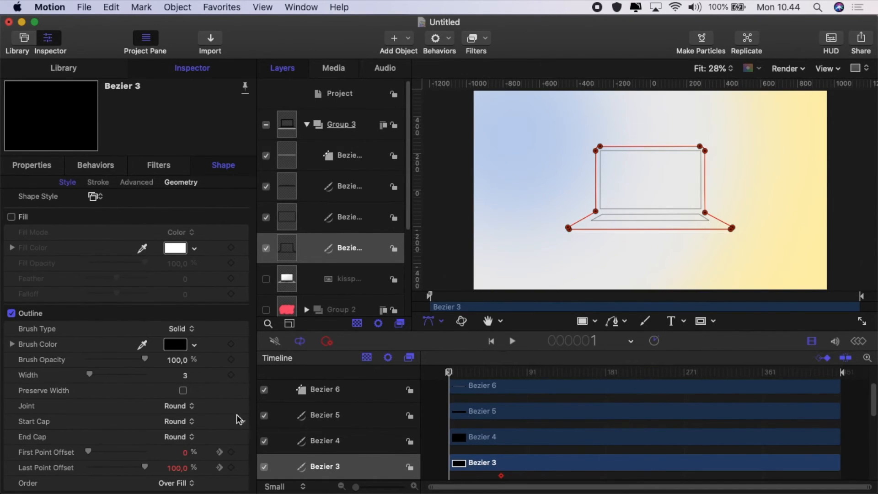
pyautogui.click(186, 453)
pyautogui.write('50')
pyautogui.click(177, 467)
pyautogui.write('5')
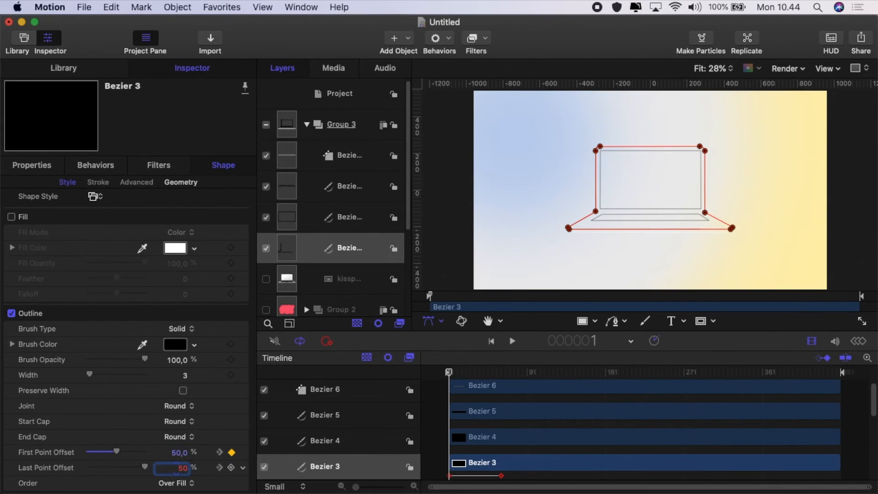
pyautogui.press('Return')
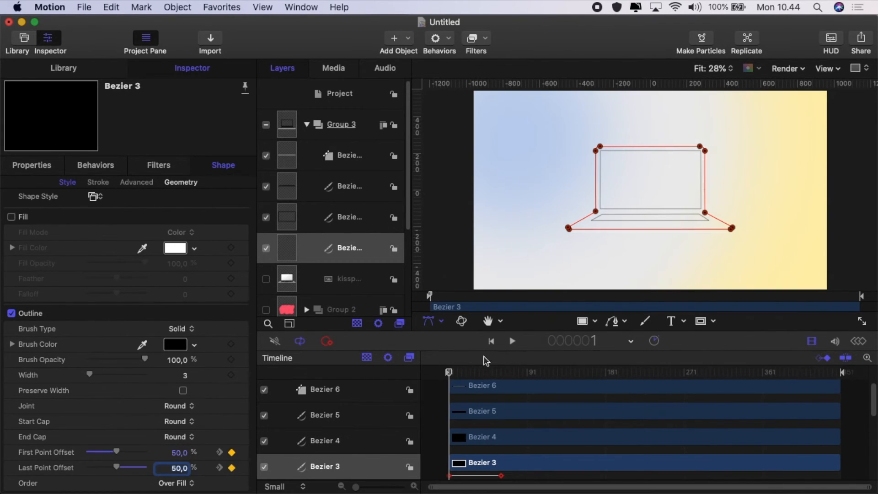
# Preview the outer outline's draw-on animation from the start and return to frame 1
pyautogui.moveTo(453, 375); pyautogui.dragTo(509, 384)
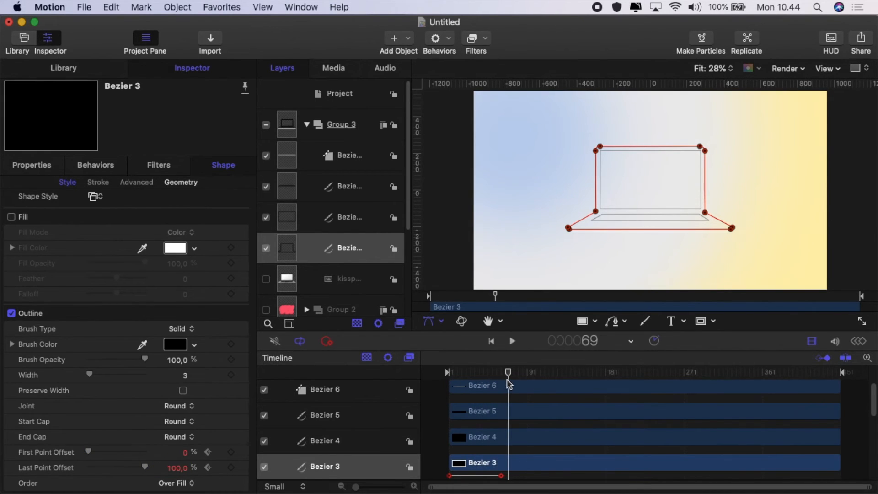
pyautogui.click(426, 387)
pyautogui.click(512, 341)
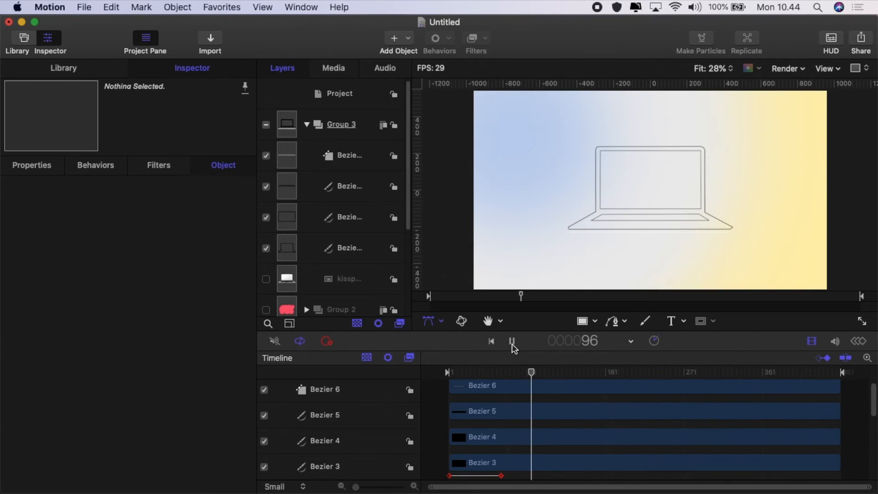
pyautogui.click(512, 342)
pyautogui.click(491, 342)
pyautogui.click(512, 343)
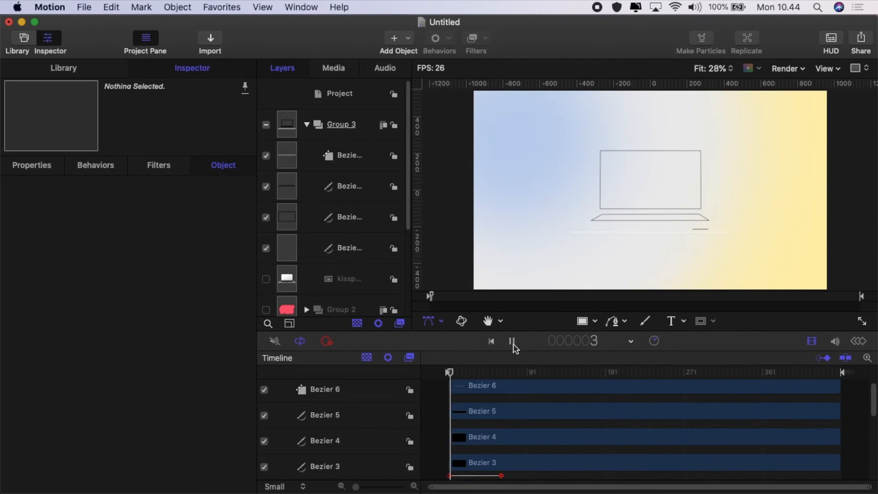
pyautogui.click(512, 342)
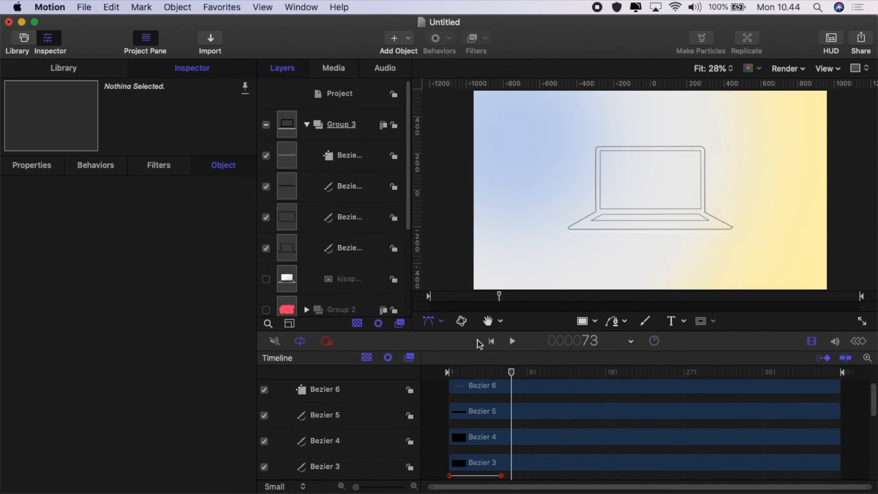
pyautogui.moveTo(512, 377); pyautogui.dragTo(417, 377)
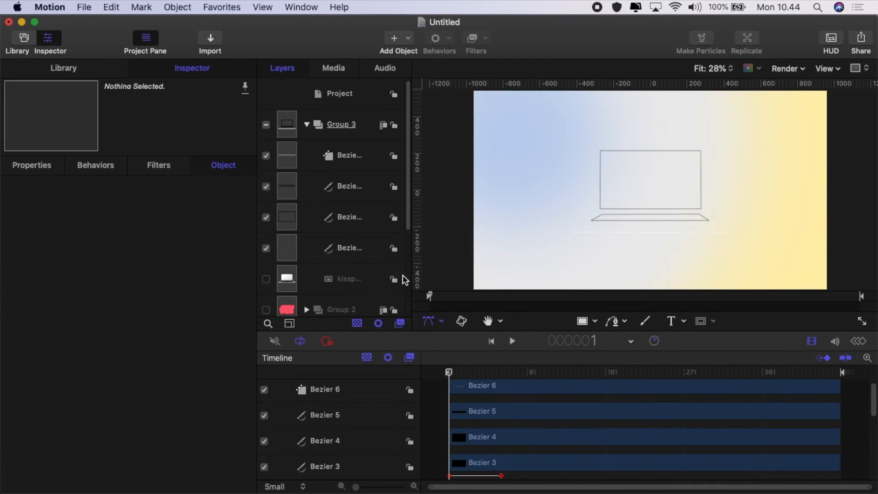
# Keyframe the screen shape's First Point Offset at frame 1 and set it to 100%
pyautogui.click(356, 219)
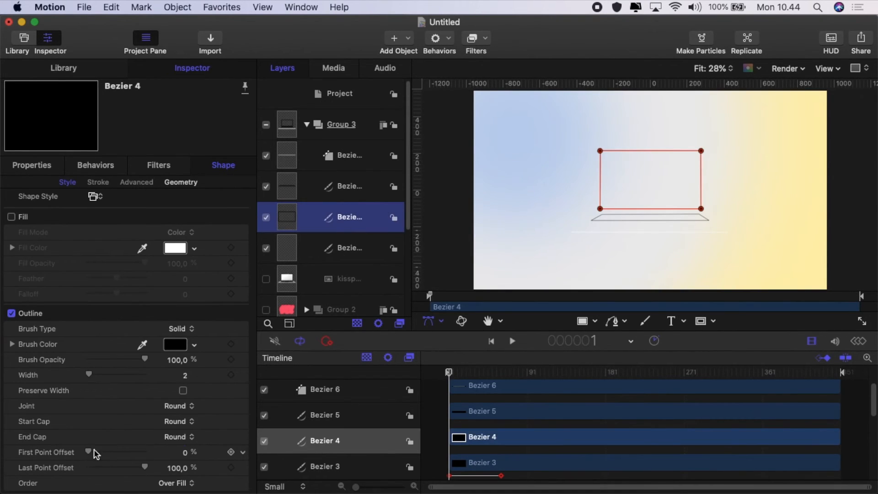
pyautogui.moveTo(90, 453)
pyautogui.mouseDown()
pyautogui.moveTo(123, 453)
pyautogui.moveTo(87, 453)
pyautogui.mouseUp()
pyautogui.moveTo(145, 467)
pyautogui.mouseDown()
pyautogui.moveTo(129, 472)
pyautogui.moveTo(154, 481)
pyautogui.mouseUp()
pyautogui.click(231, 453)
pyautogui.moveTo(87, 452); pyautogui.dragTo(162, 454)
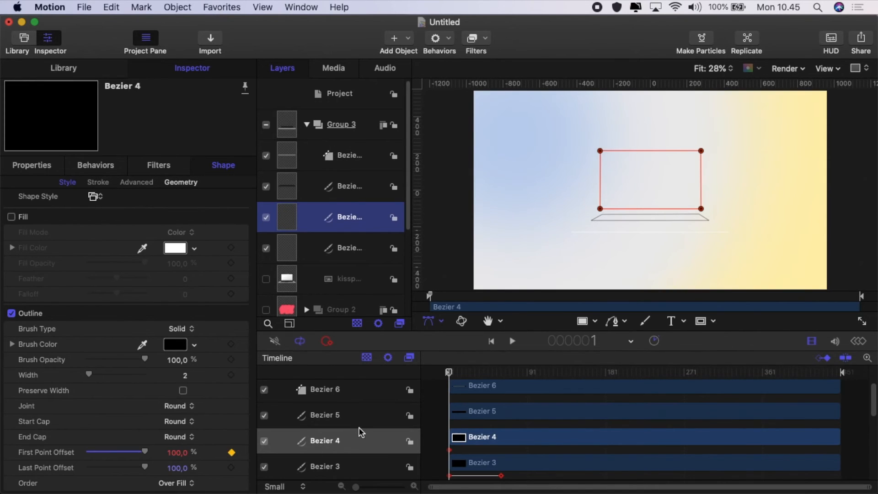
# Set the screen shape's First Point Offset to 0% at frame 61
pyautogui.press('space')
pyautogui.press('space')
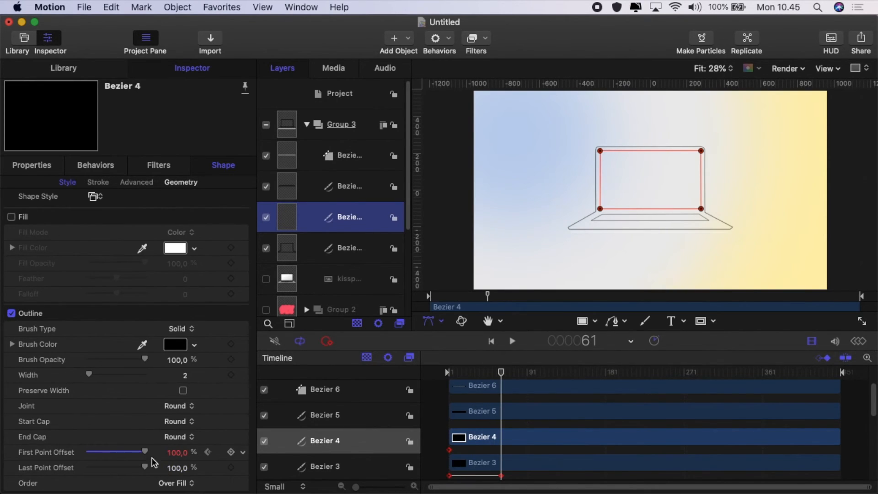
pyautogui.moveTo(145, 451); pyautogui.dragTo(65, 452)
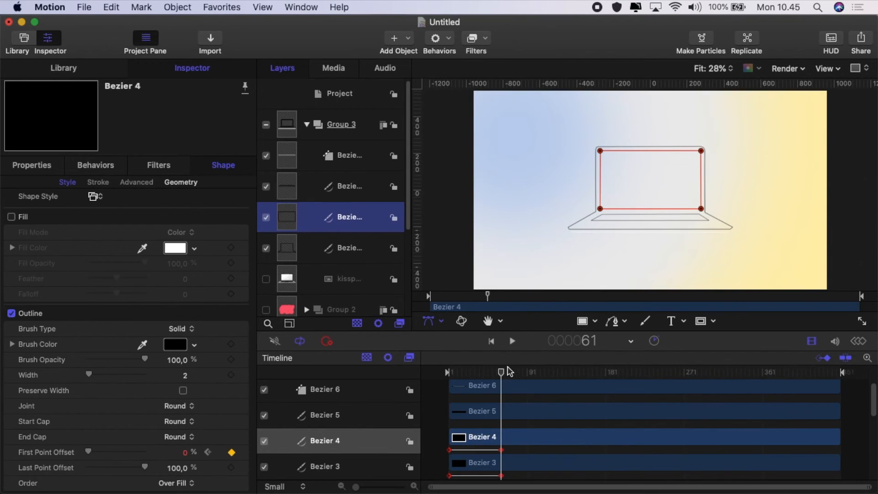
# Animate the keyboard shape's Last Point Offset from 0% at frame 1 to 100% at frame 61
pyautogui.moveTo(501, 372); pyautogui.dragTo(447, 373)
pyautogui.click(347, 188)
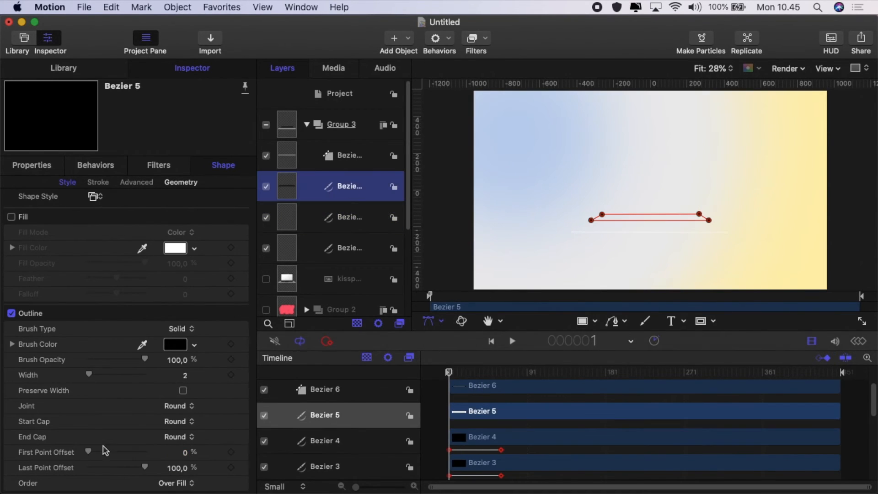
pyautogui.moveTo(145, 467); pyautogui.dragTo(58, 471)
pyautogui.click(231, 467)
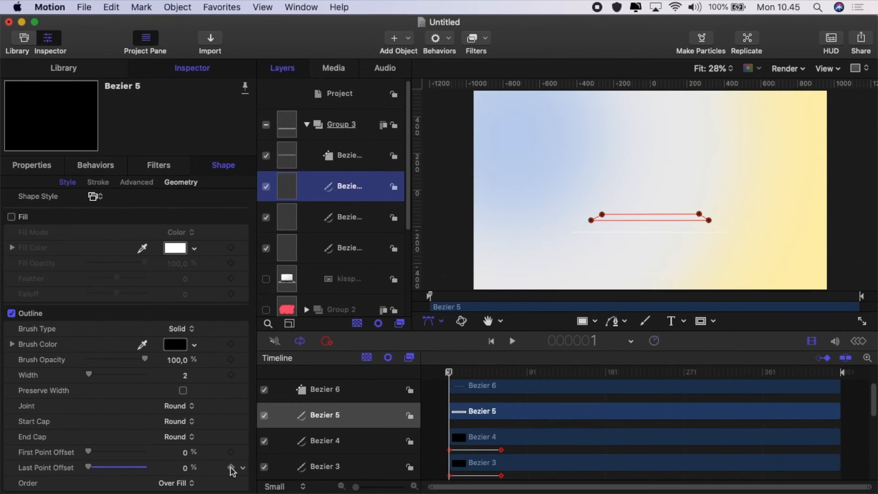
pyautogui.moveTo(450, 375); pyautogui.dragTo(502, 375)
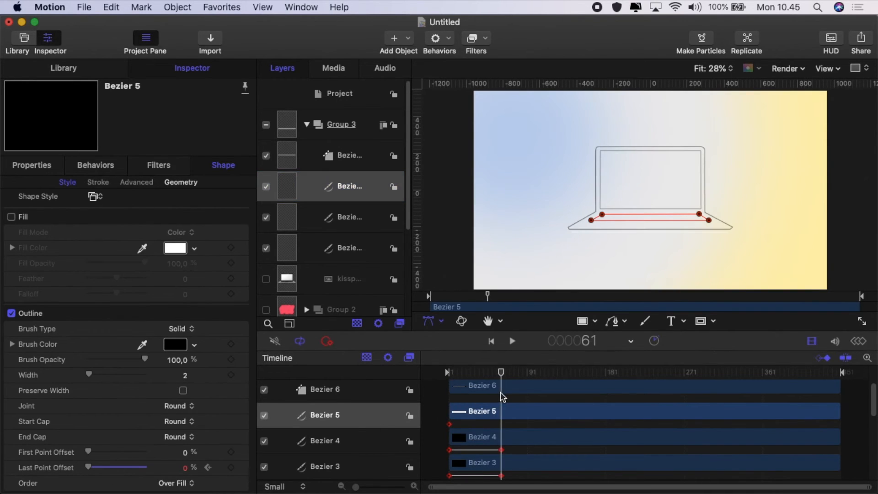
pyautogui.moveTo(89, 468); pyautogui.dragTo(249, 488)
# At frame 1, turn off the fill of the laptop's bottom line and give it a black outline
pyautogui.click(351, 159)
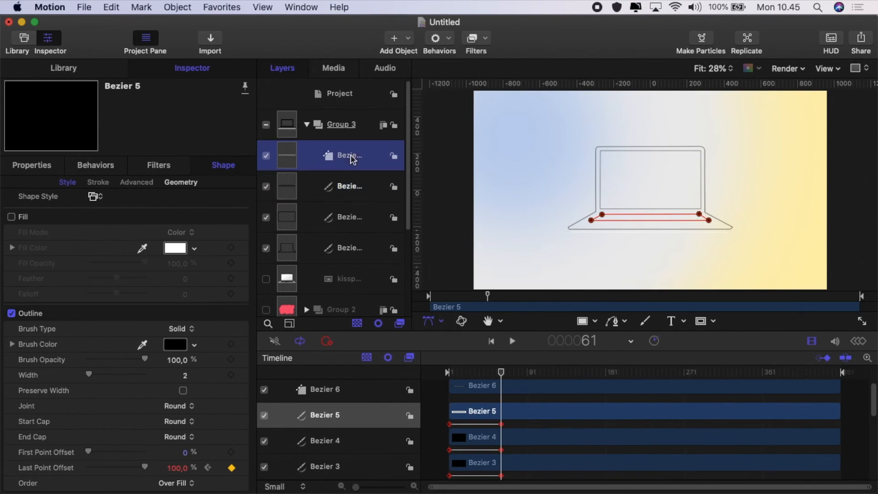
pyautogui.moveTo(501, 375); pyautogui.dragTo(447, 375)
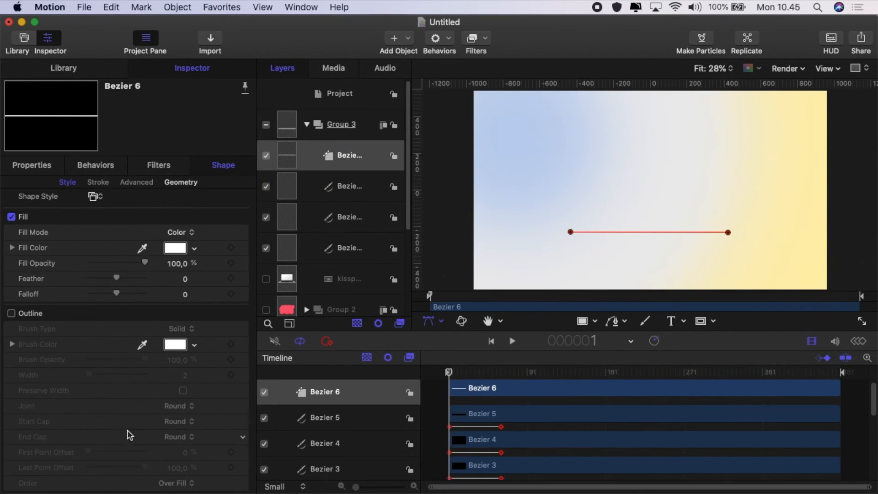
pyautogui.click(362, 169)
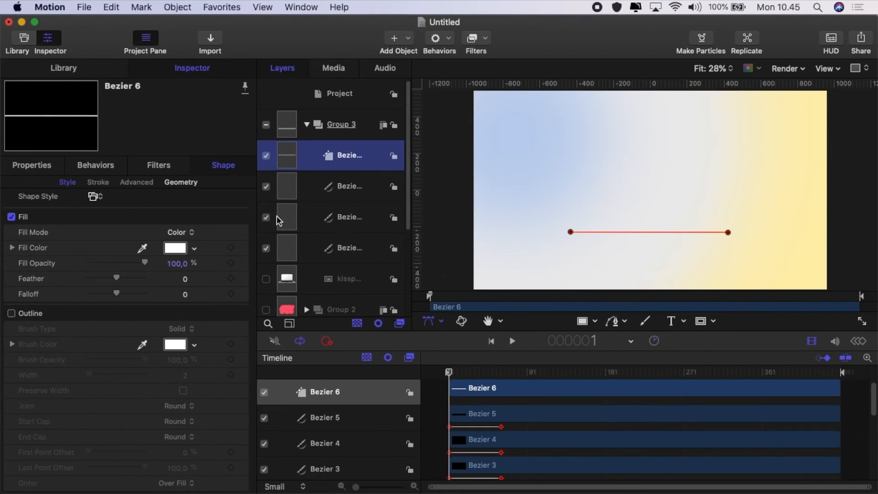
pyautogui.click(11, 312)
pyautogui.click(12, 217)
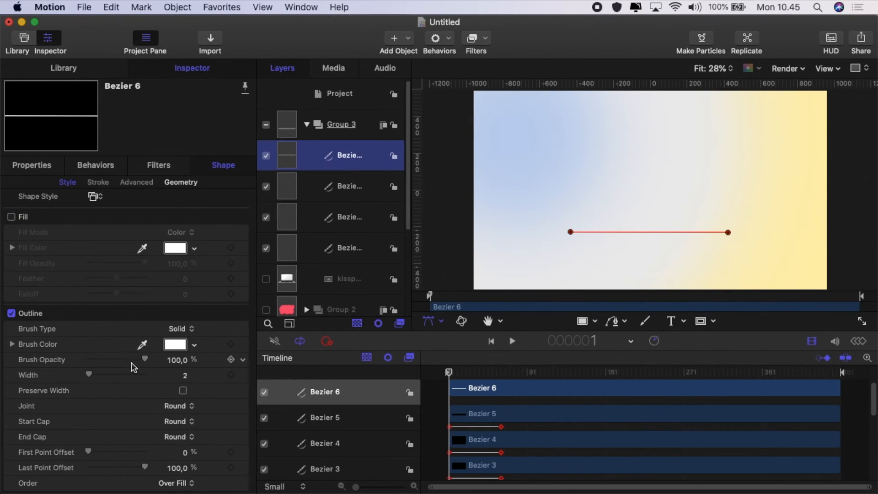
pyautogui.click(194, 345)
pyautogui.click(293, 322)
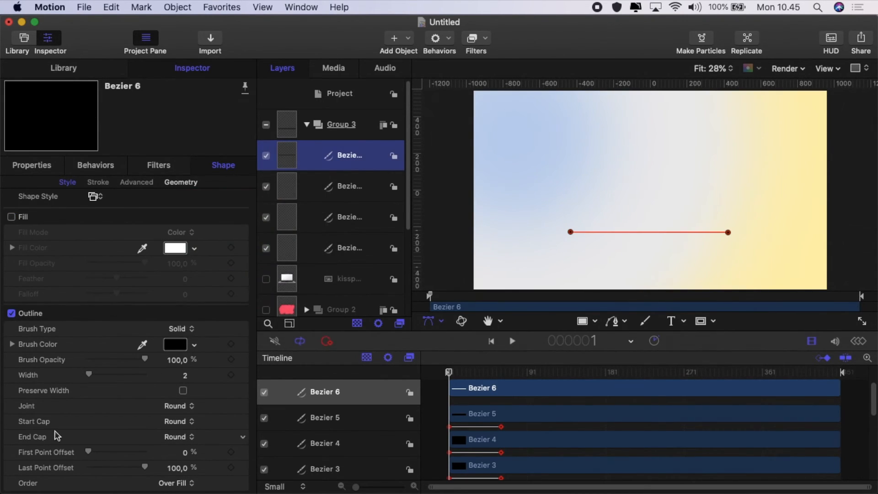
# Set the bottom line's First Point Offset and Last Point Offset both to 50% without keyframes
pyautogui.click(184, 453)
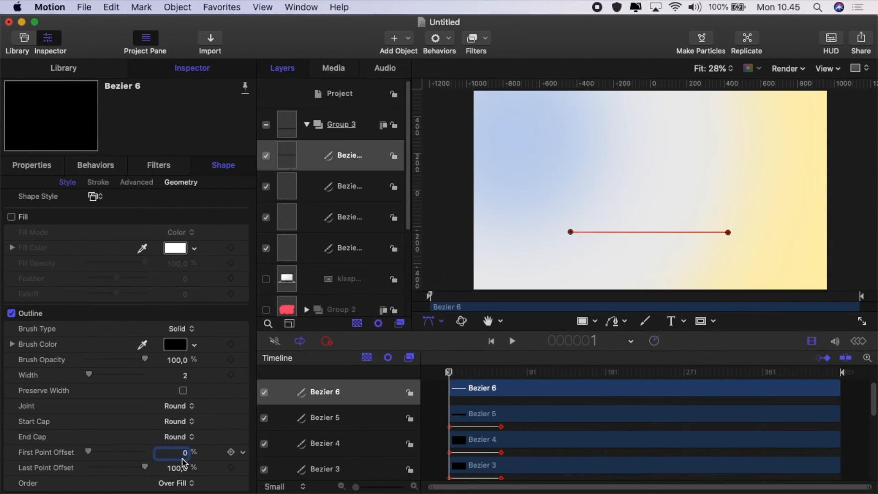
pyautogui.write('50')
pyautogui.press('Tab')
pyautogui.write('50')
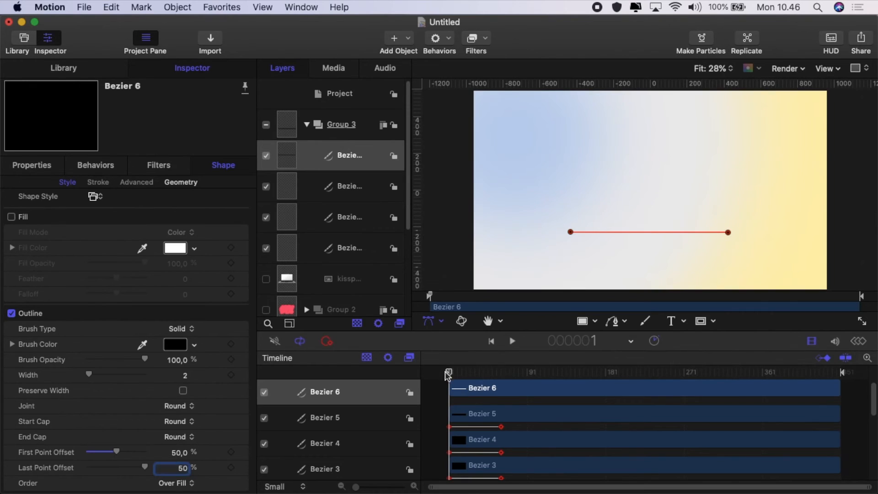
# Keyframe the bottom line at frame 61 with First Point Offset 0% and Last Point Offset 100%
pyautogui.moveTo(449, 373); pyautogui.dragTo(506, 395)
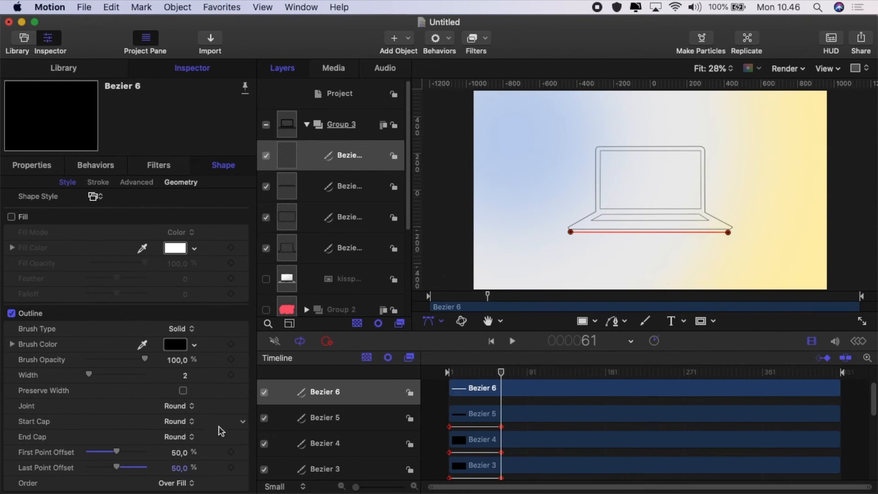
pyautogui.moveTo(118, 455); pyautogui.dragTo(151, 468)
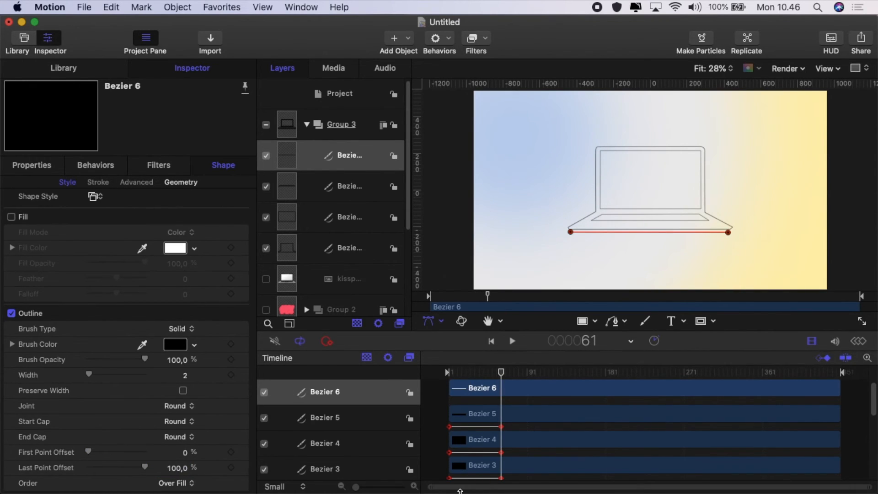
pyautogui.click(230, 452)
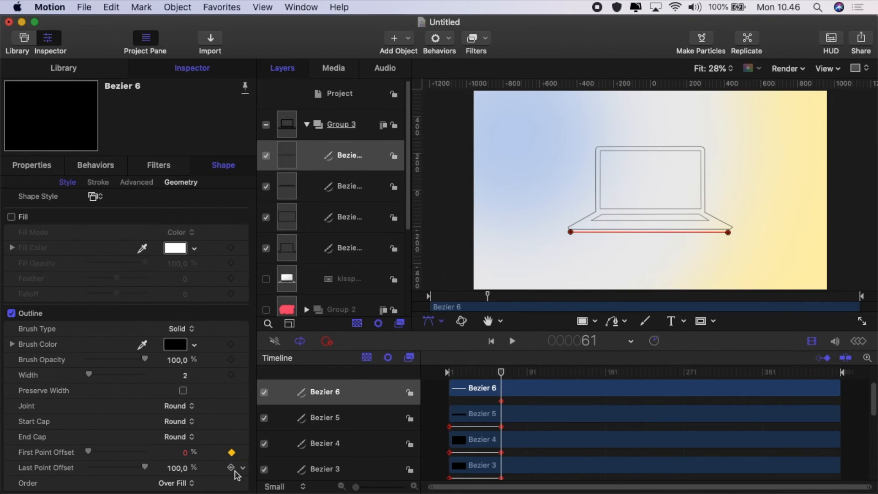
pyautogui.click(231, 467)
# Set the bottom line's First Point Offset and Last Point Offset both to 50% at frame 1
pyautogui.moveTo(502, 372); pyautogui.dragTo(372, 404)
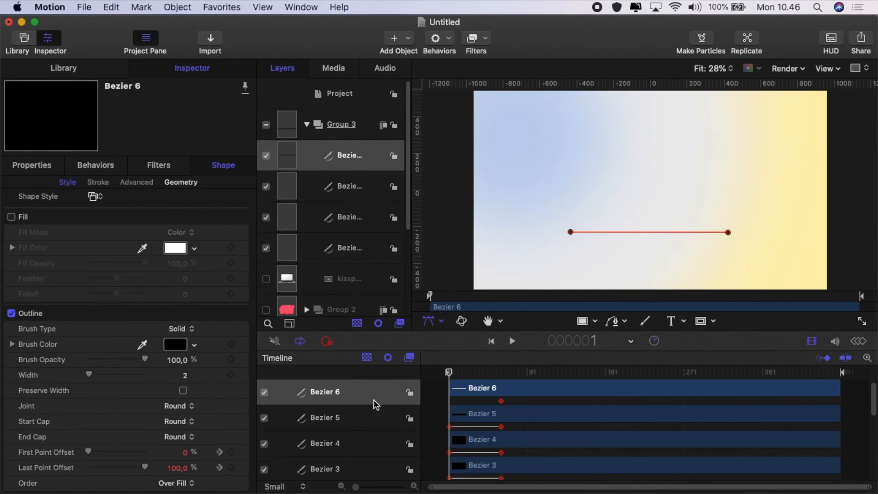
pyautogui.click(183, 452)
pyautogui.write('50')
pyautogui.click(176, 468)
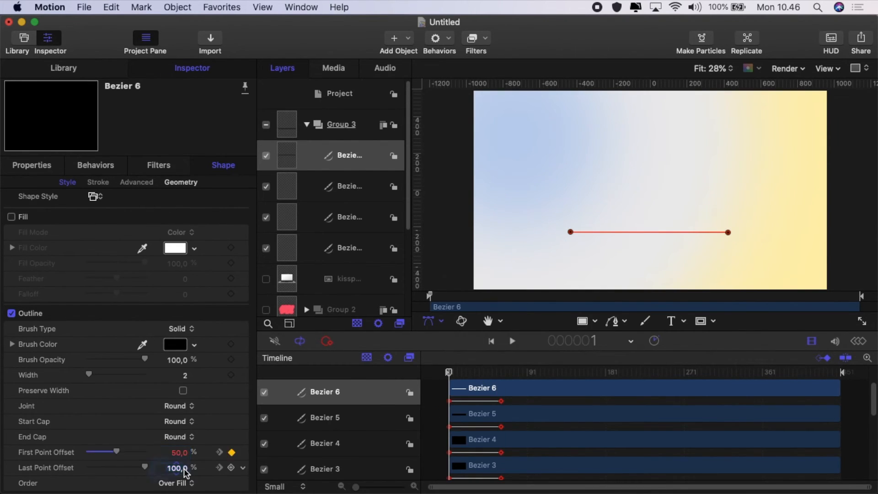
pyautogui.write('50')
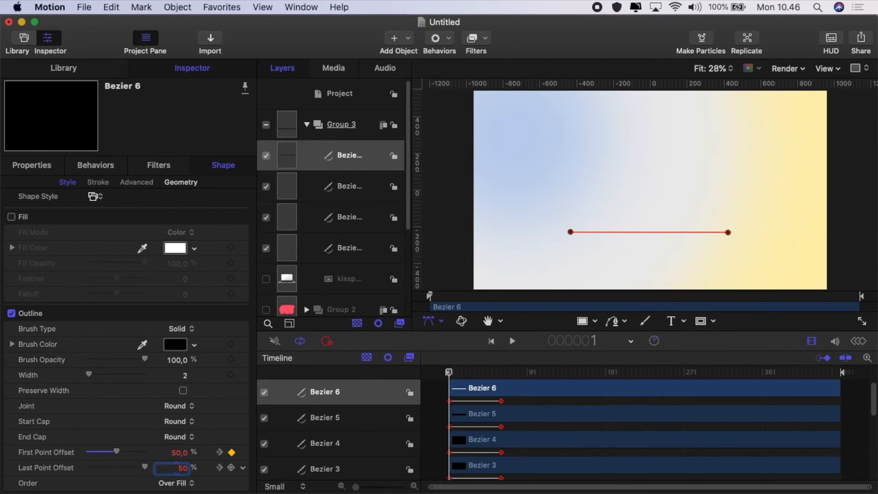
# Play back the draw-on animation of all the laptop shapes from the start, twice
pyautogui.click(420, 392)
pyautogui.click(512, 341)
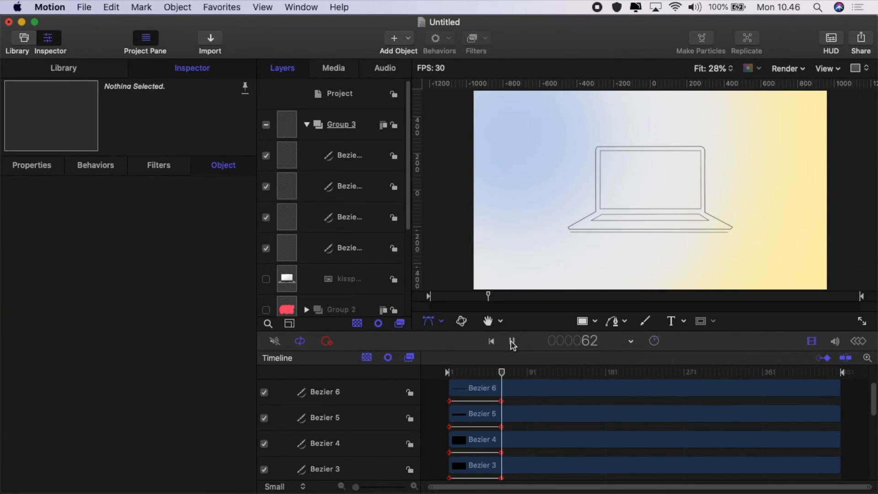
pyautogui.click(512, 342)
pyautogui.moveTo(535, 381); pyautogui.dragTo(431, 372)
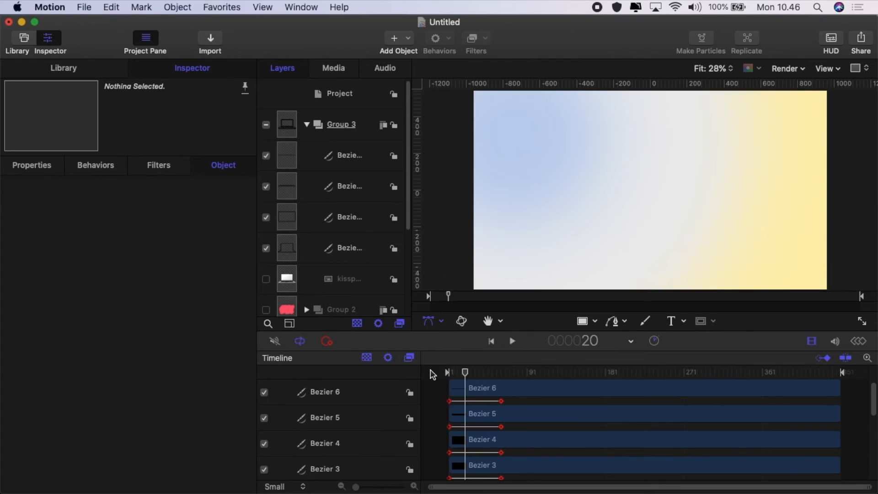
pyautogui.click(512, 341)
pyautogui.click(512, 341)
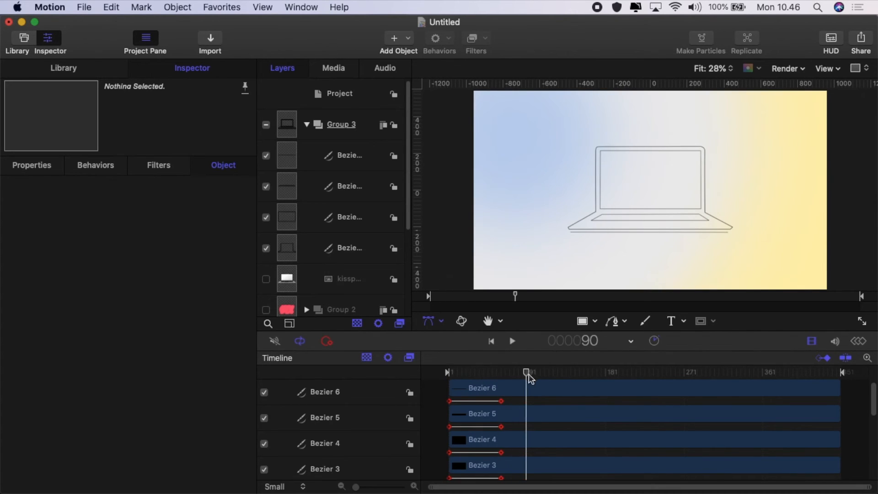
# Show the laptop image layer and keyframe its opacity at 0% at frame 61
pyautogui.moveTo(526, 372); pyautogui.dragTo(502, 379)
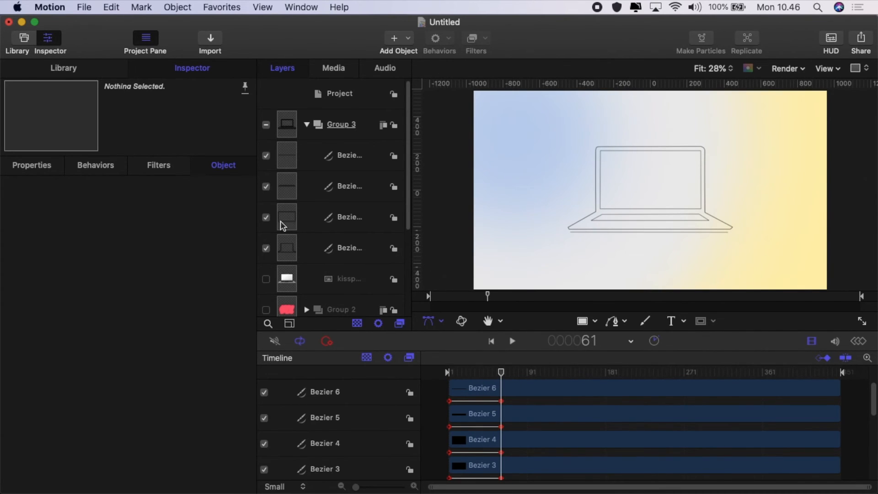
pyautogui.click(266, 279)
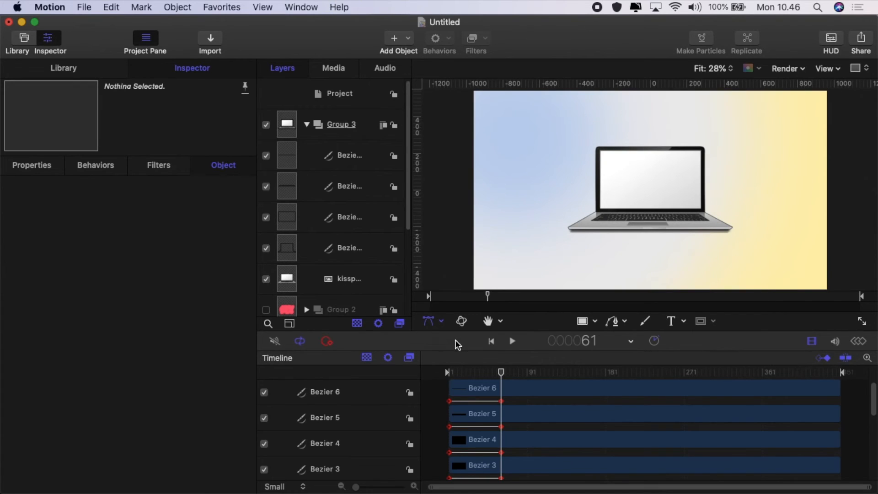
pyautogui.click(366, 287)
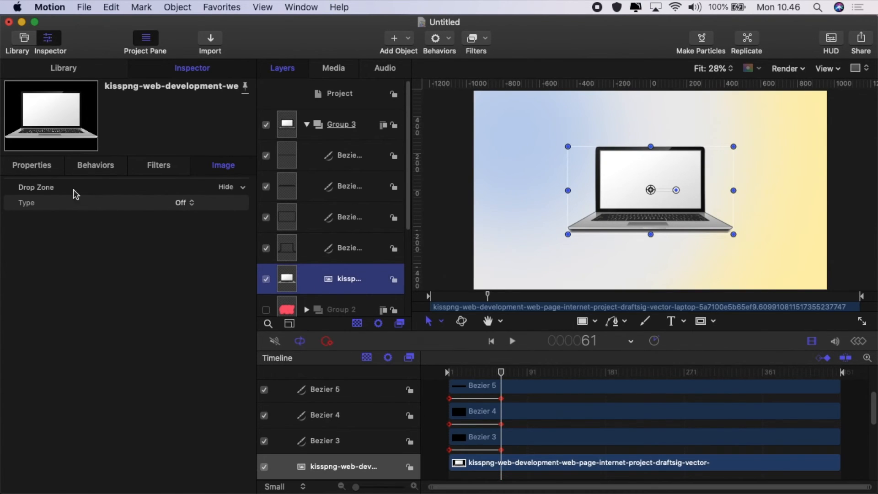
pyautogui.click(28, 172)
pyautogui.moveTo(134, 413); pyautogui.dragTo(68, 415)
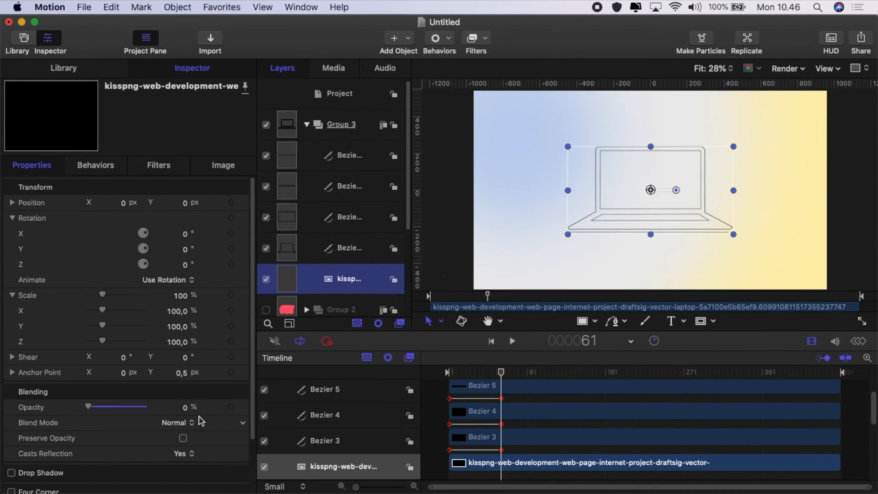
pyautogui.click(231, 407)
# Set the laptop image's opacity to 100% at frame 91
pyautogui.hotkey('shift', 'Right')
pyautogui.hotkey('shift', 'Right')
pyautogui.hotkey('shift', 'Right')
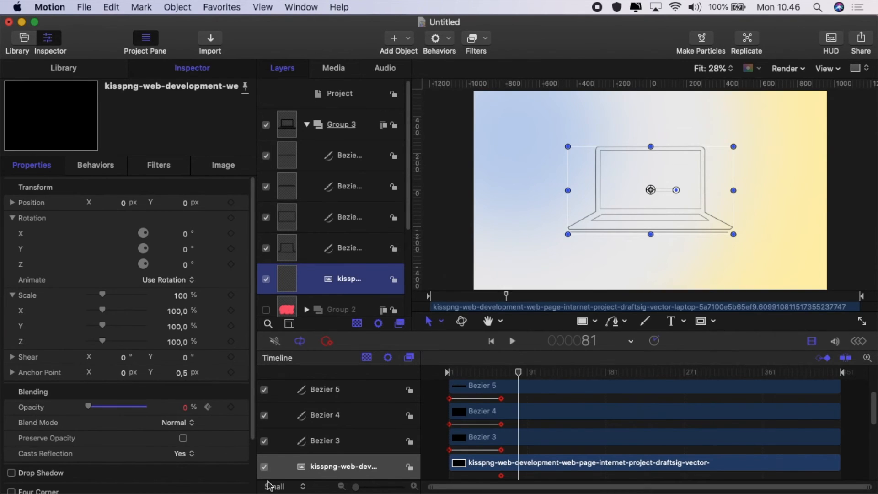
pyautogui.moveTo(88, 406); pyautogui.dragTo(176, 431)
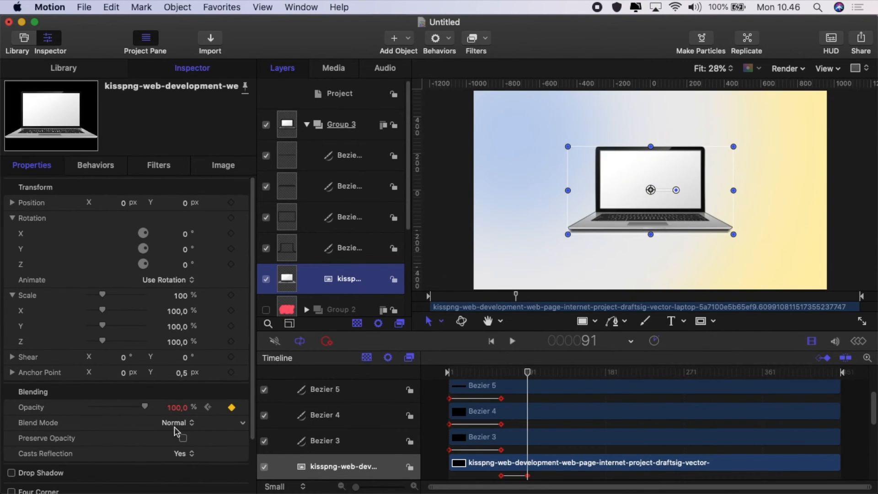
# Preview the line drawing and the laptop image's fade-in from frame 1
pyautogui.moveTo(525, 372); pyautogui.dragTo(412, 359)
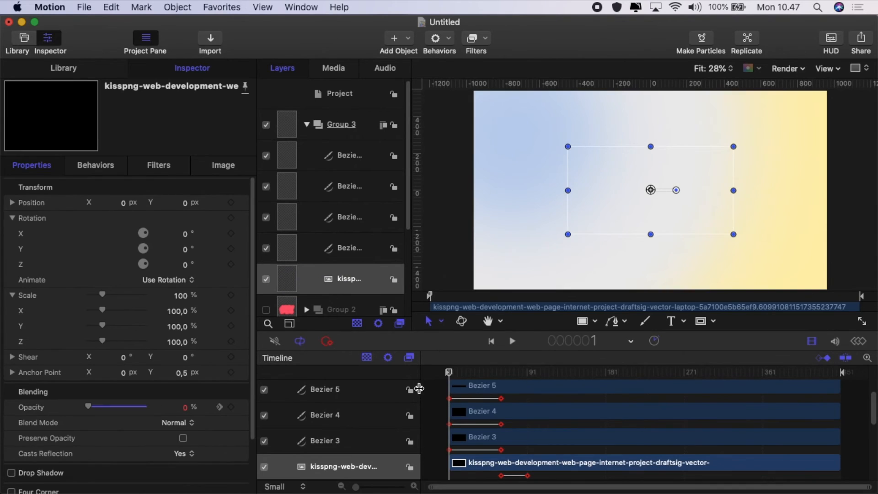
pyautogui.click(415, 386)
pyautogui.click(514, 342)
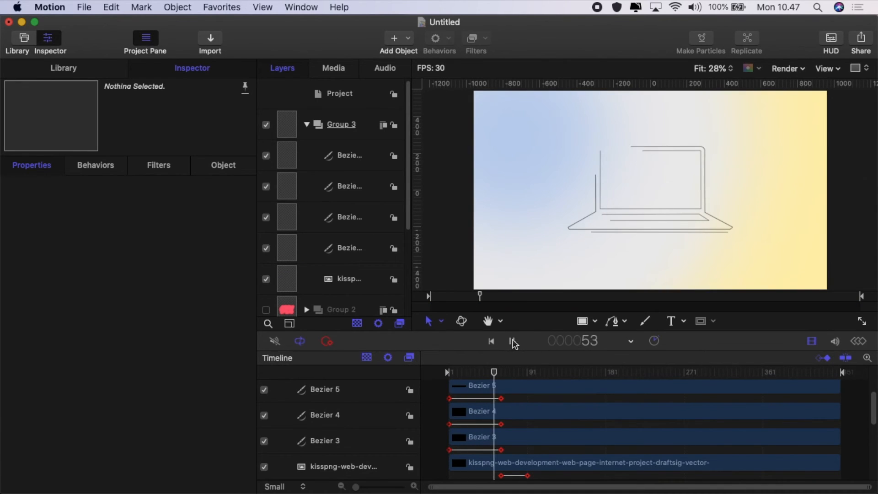
pyautogui.click(514, 341)
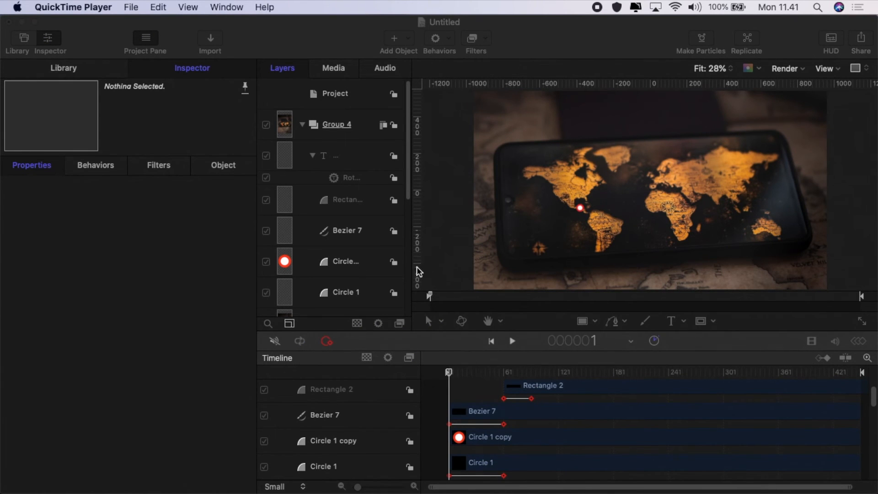
# Play the world map scene with the NEW YORK callout animation from the start
pyautogui.click(433, 264)
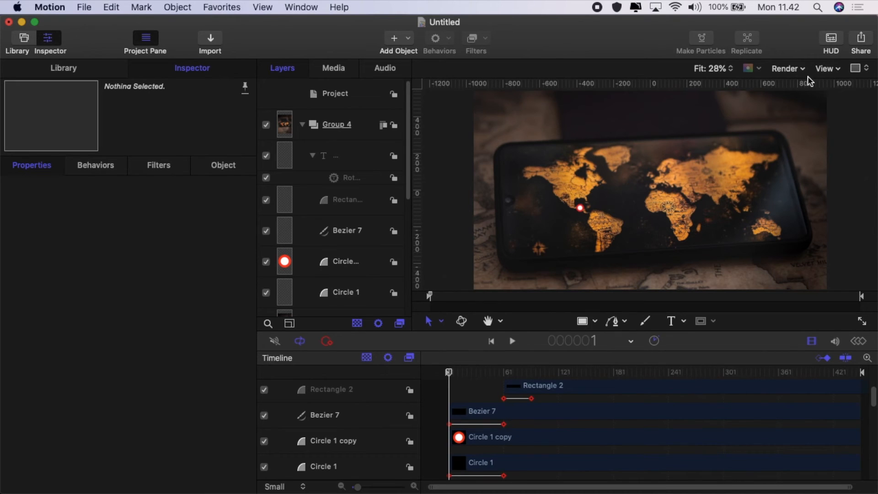
pyautogui.click(513, 342)
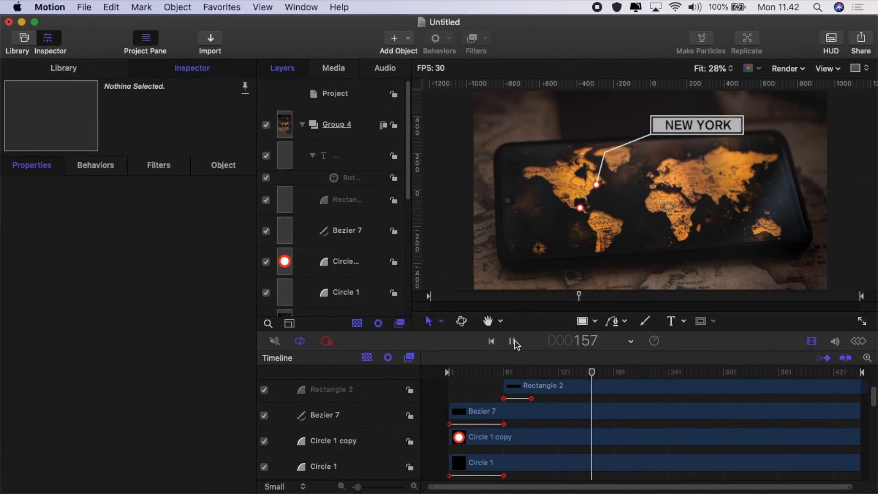
pyautogui.click(513, 341)
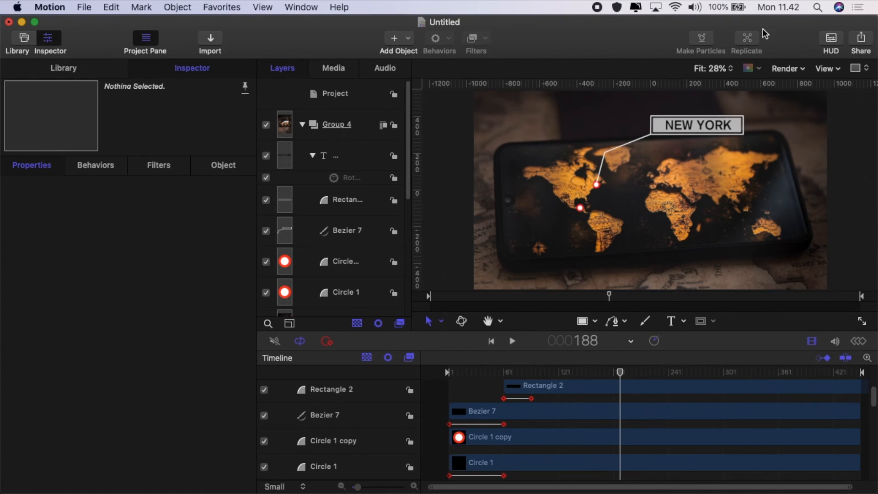
# Show the canvas grid and start a Bezier shape with its first point on the grid intersection at X 0, Y -300
pyautogui.click(829, 69)
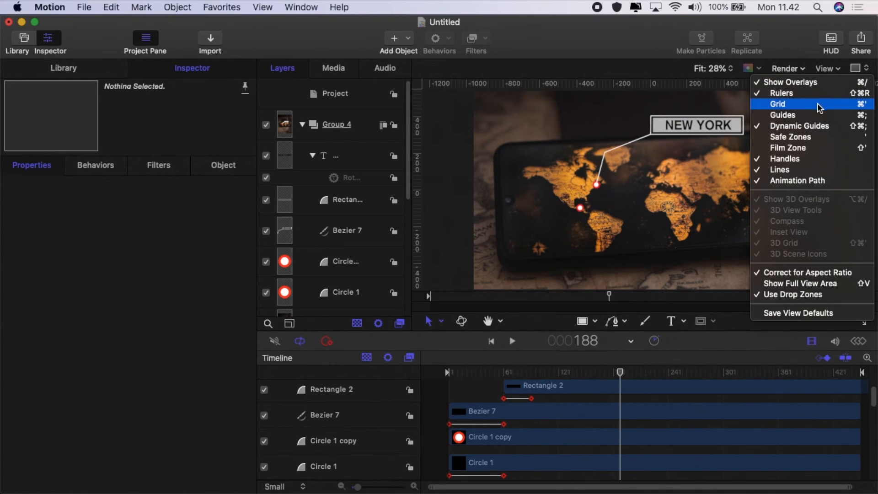
pyautogui.click(819, 108)
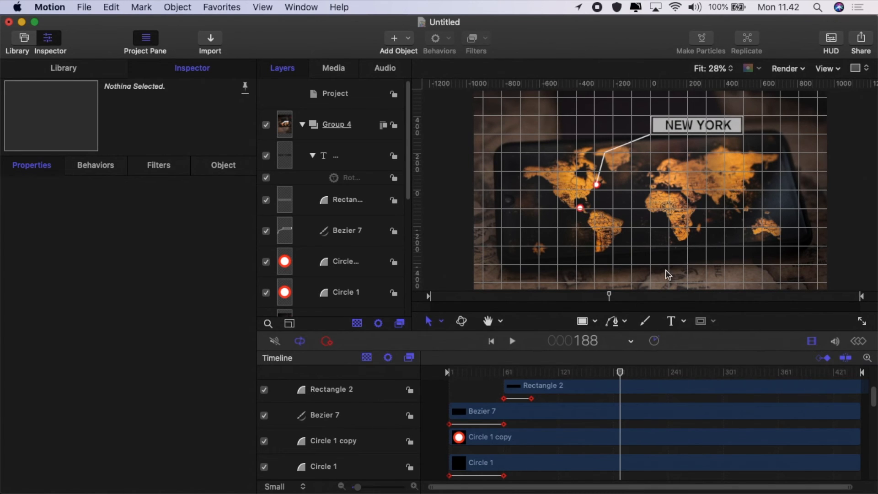
pyautogui.click(626, 322)
pyautogui.click(636, 338)
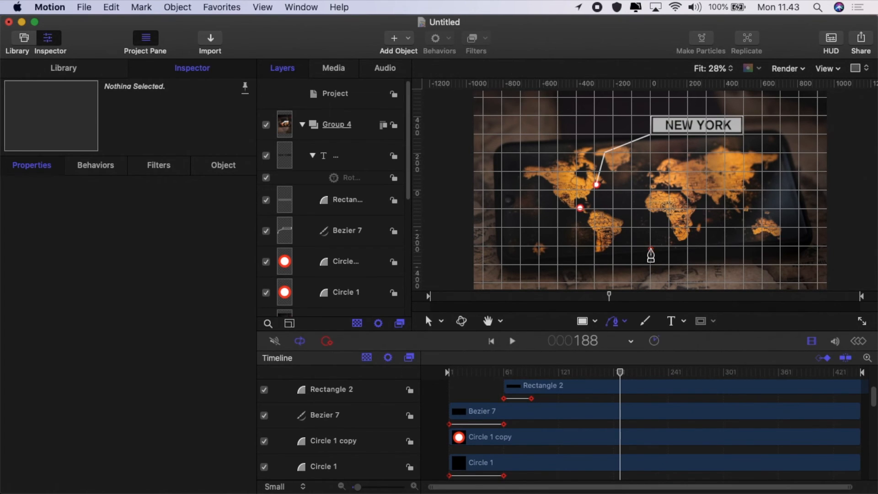
pyautogui.click(715, 70)
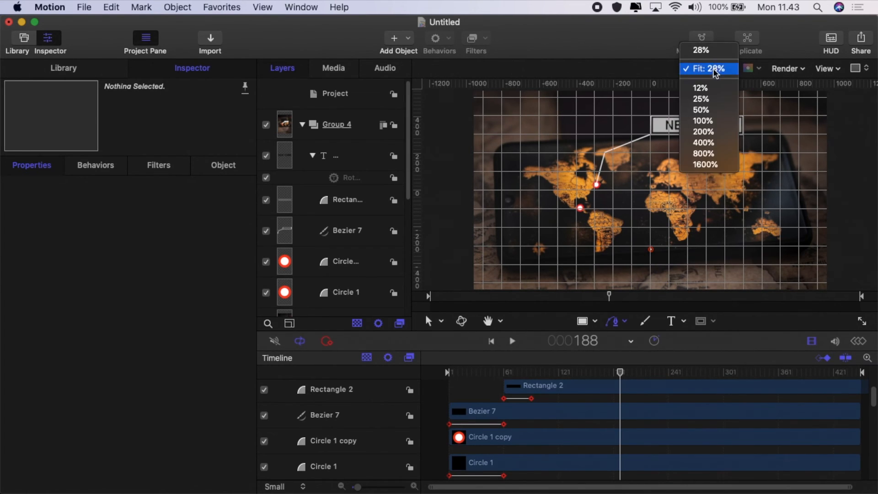
pyautogui.click(702, 122)
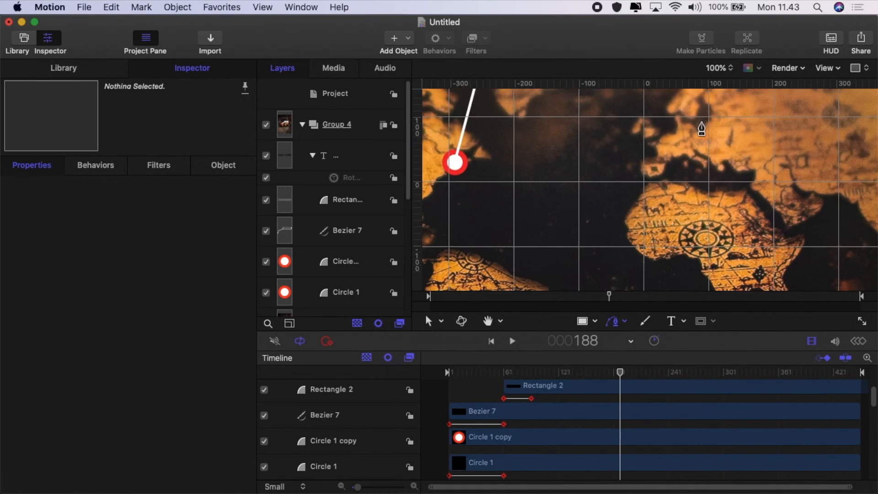
pyautogui.scroll(-5, 702, 130)
pyautogui.scroll(-2, 701, 129)
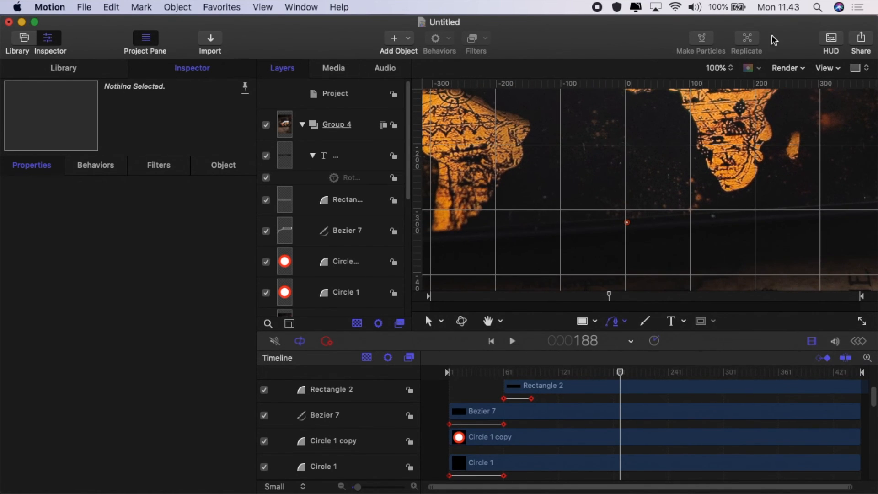
pyautogui.click(626, 219)
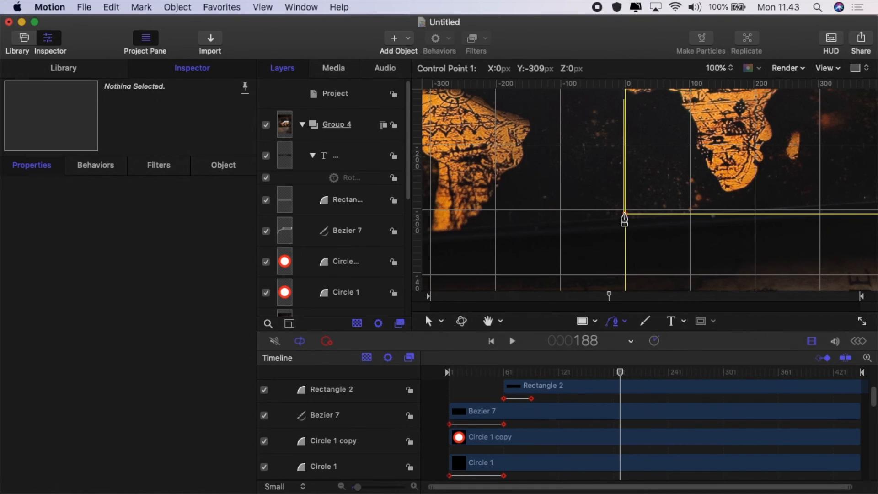
# Draw the label box's corners along the grid, about 500 px wide and 100 px high, extending right and down from the first point
pyautogui.hscroll(8, 724, 230)
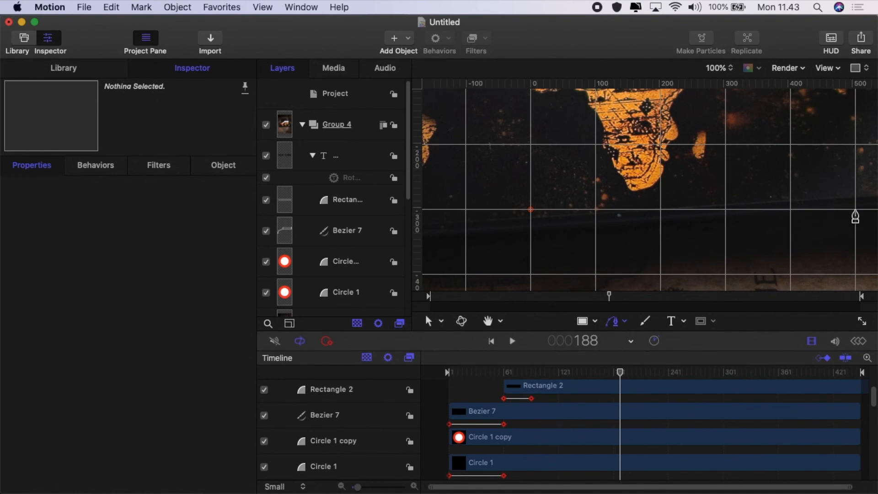
pyautogui.click(855, 209)
pyautogui.click(855, 276)
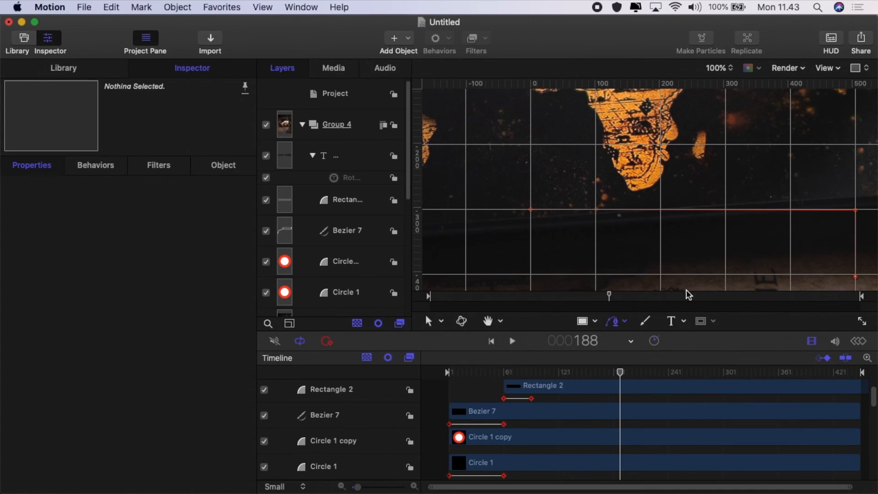
pyautogui.click(596, 277)
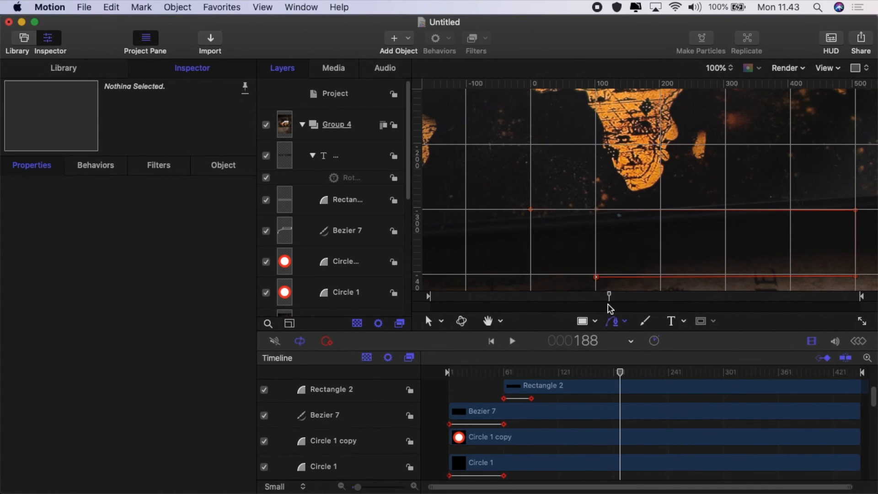
pyautogui.moveTo(596, 278); pyautogui.dragTo(532, 274)
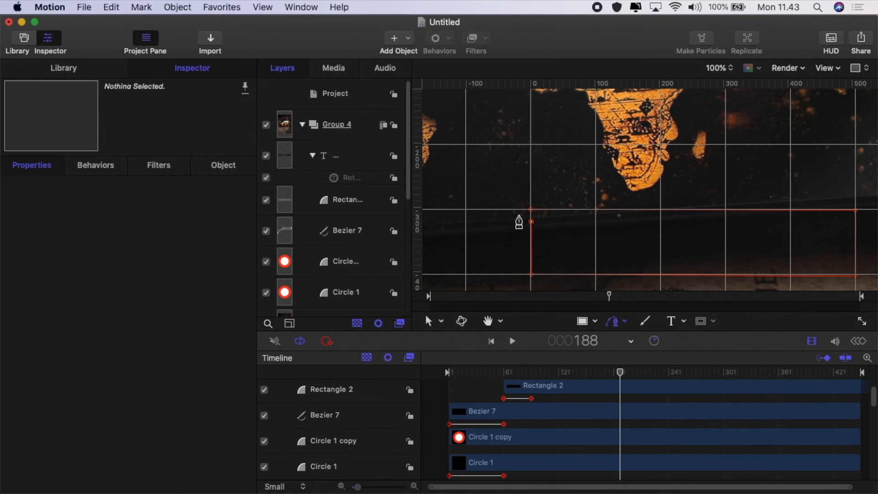
# Close the label box, extend the line through X -100, Y -200 to the lower red marker, and finish the open Bezier shape
pyautogui.hscroll(-6, 523, 217)
pyautogui.scroll(3, 523, 218)
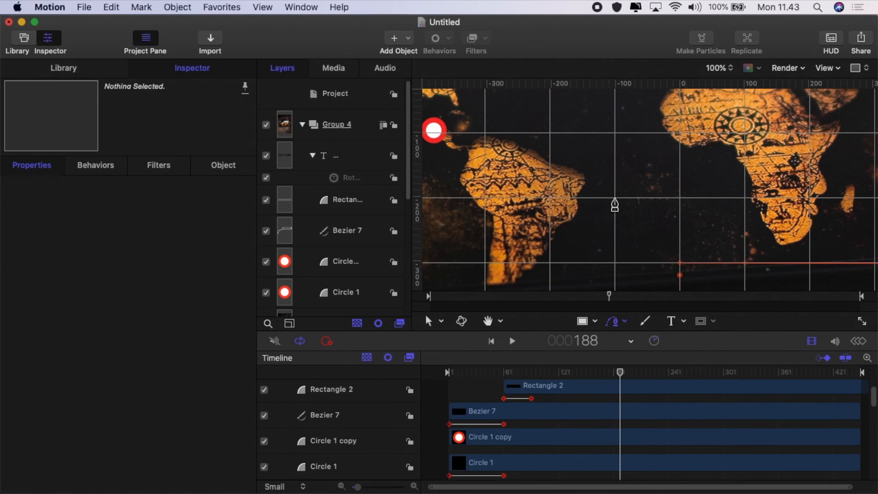
pyautogui.click(614, 198)
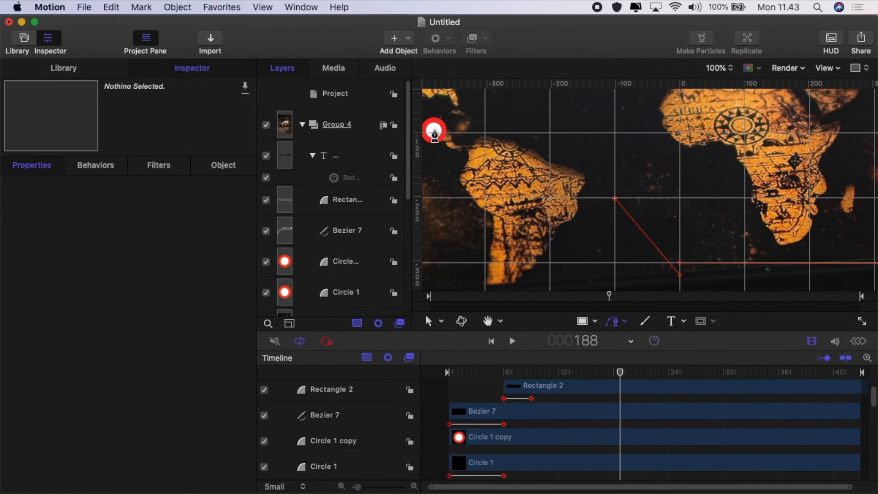
pyautogui.click(433, 130)
pyautogui.moveTo(680, 275); pyautogui.dragTo(681, 262)
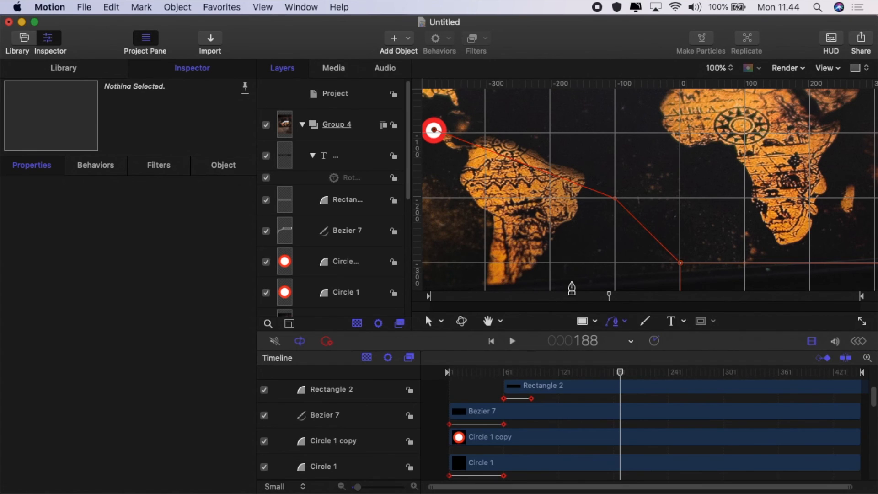
pyautogui.press('Return')
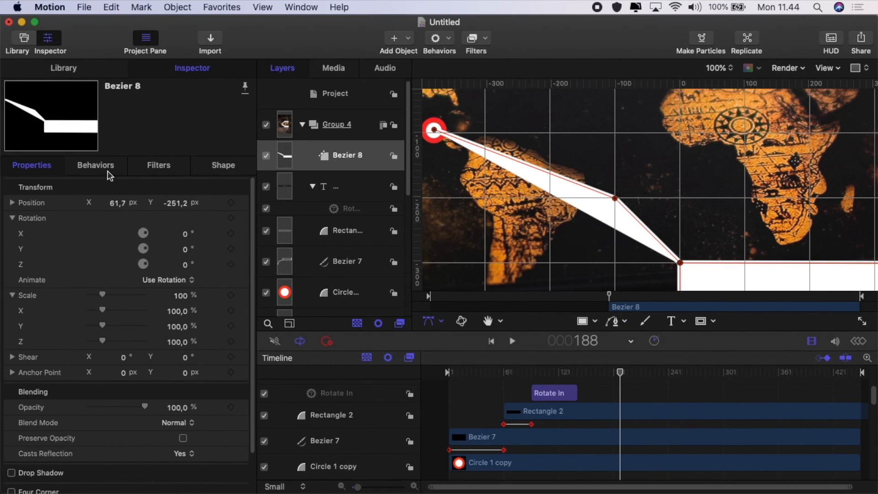
# Turn off the new Bezier shape's fill and set its outline width to 4
pyautogui.click(224, 165)
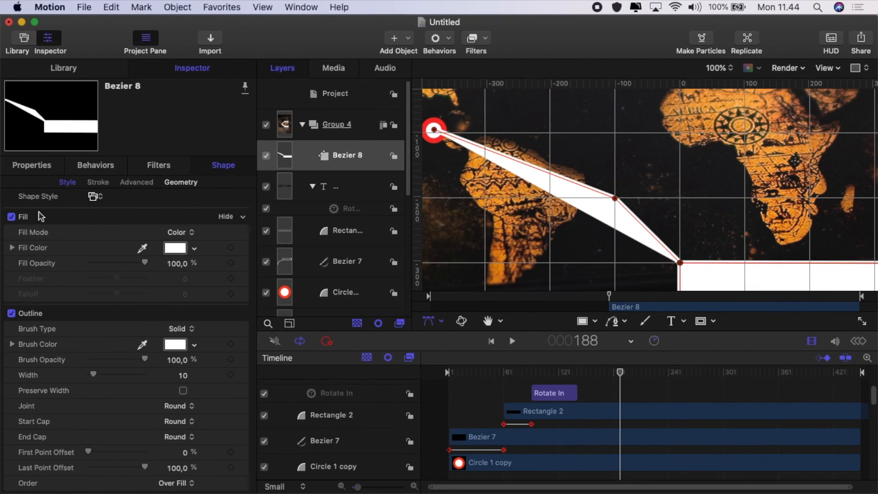
pyautogui.click(11, 216)
pyautogui.click(183, 376)
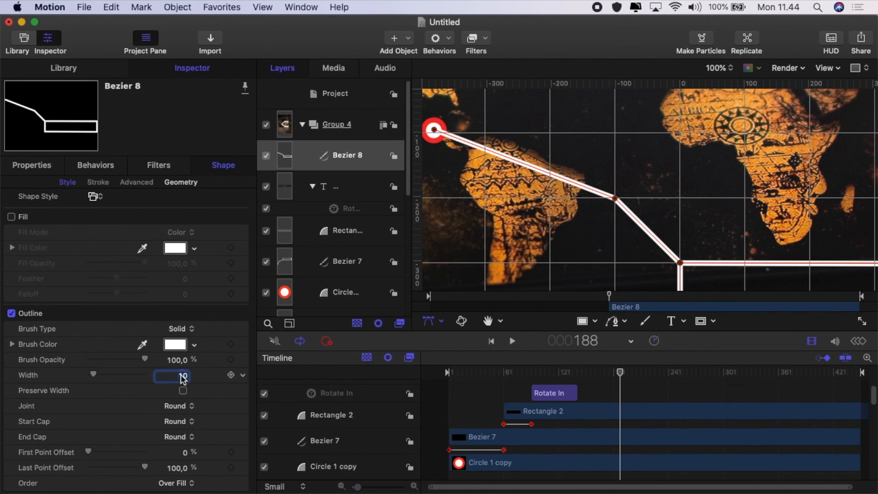
pyautogui.press('BackSpace')
pyautogui.write('4')
pyautogui.press('Return')
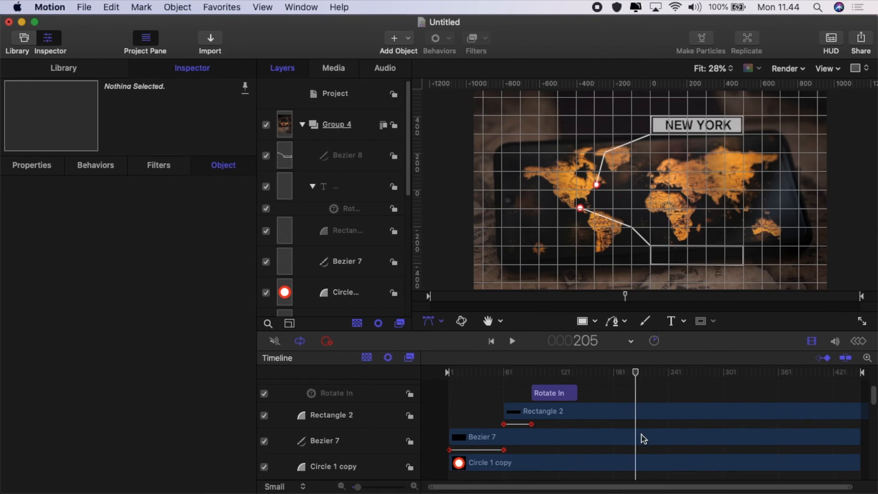
# Shift the new Bezier layer in the timeline so that it starts at frame 180
pyautogui.moveTo(641, 437)
pyautogui.mouseDown()
pyautogui.moveTo(650, 437)
pyautogui.moveTo(643, 437)
pyautogui.mouseUp()
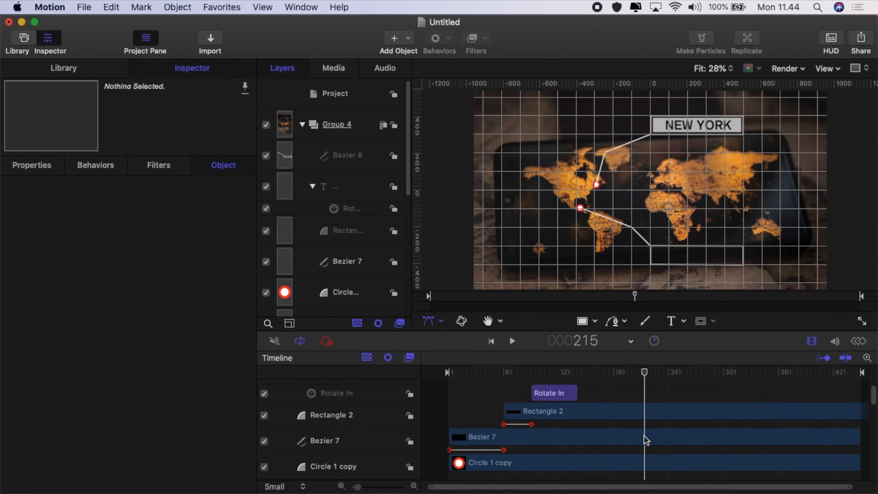
pyautogui.scroll(2, 645, 440)
pyautogui.scroll(3, 645, 440)
pyautogui.moveTo(641, 379); pyautogui.dragTo(614, 388)
pyautogui.moveTo(642, 449); pyautogui.dragTo(636, 448)
pyautogui.click(439, 443)
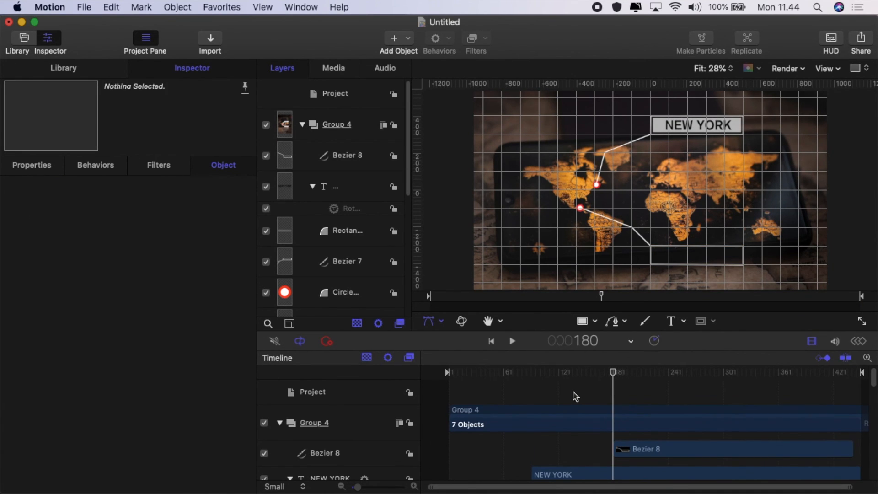
# Keyframe the new Bezier line's Last Point Offset at 0% at frame 180
pyautogui.click(360, 156)
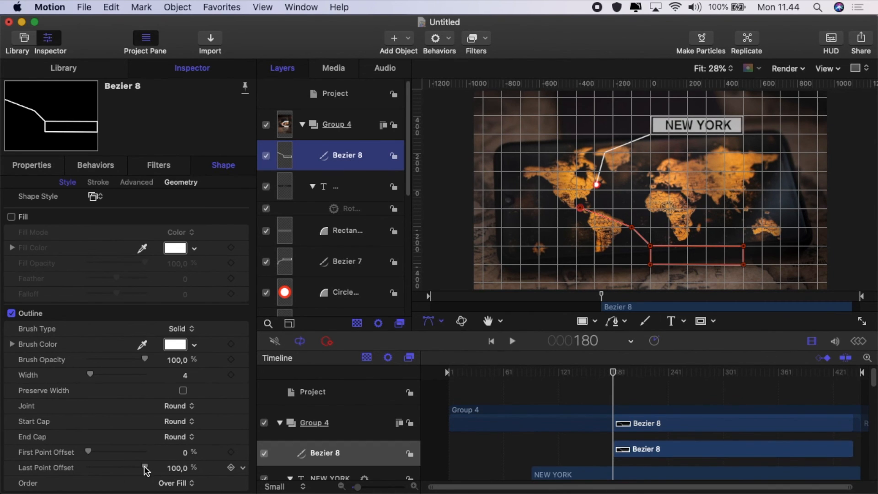
pyautogui.moveTo(145, 467); pyautogui.dragTo(82, 468)
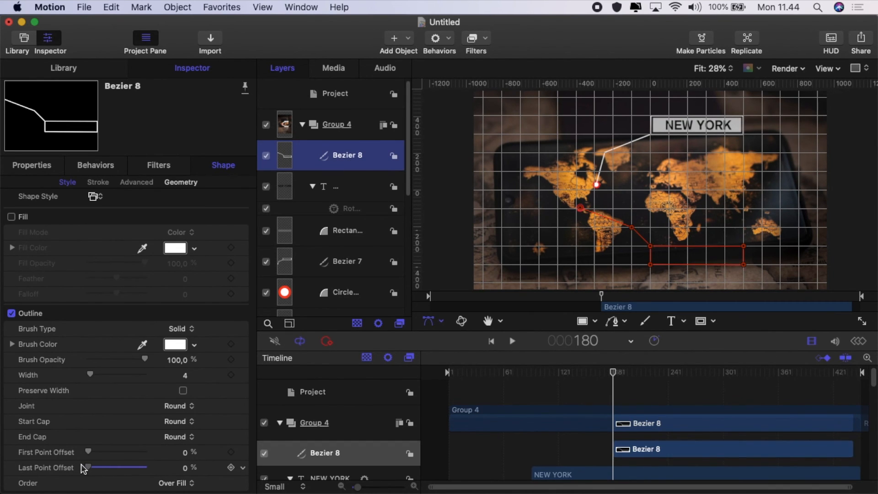
pyautogui.click(231, 468)
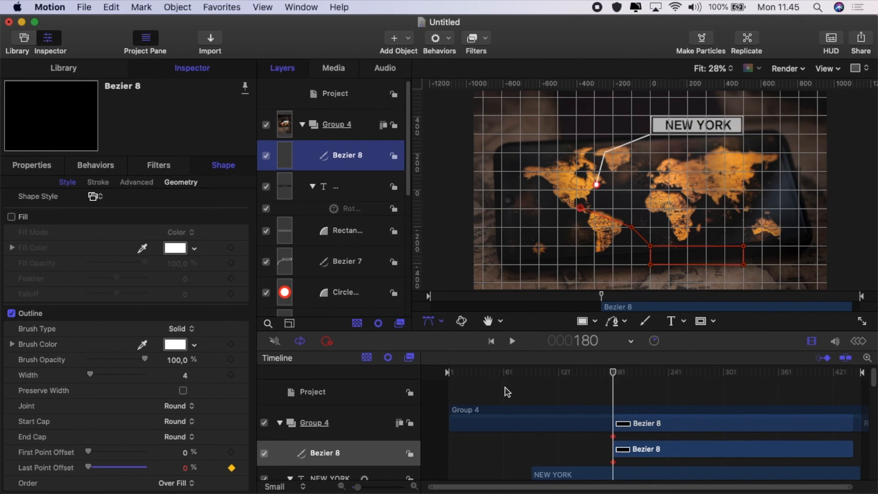
# Set the new Bezier line's Last Point Offset to 100% at frame 240
pyautogui.hotkey('shift', 'Right')
pyautogui.hotkey('shift', 'Right')
pyautogui.hotkey('shift', 'Right')
pyautogui.hotkey('shift', 'Right')
pyautogui.hotkey('shift', 'Right')
pyautogui.hotkey('shift', 'Right')
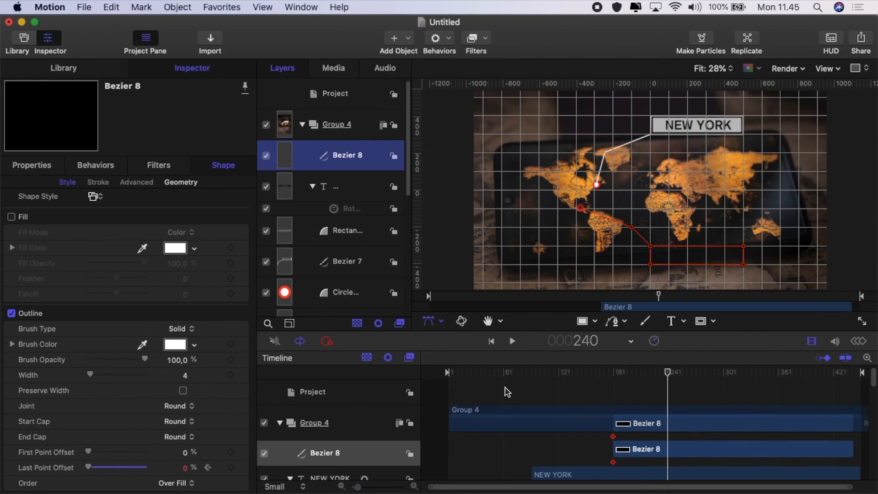
pyautogui.moveTo(88, 467); pyautogui.dragTo(192, 480)
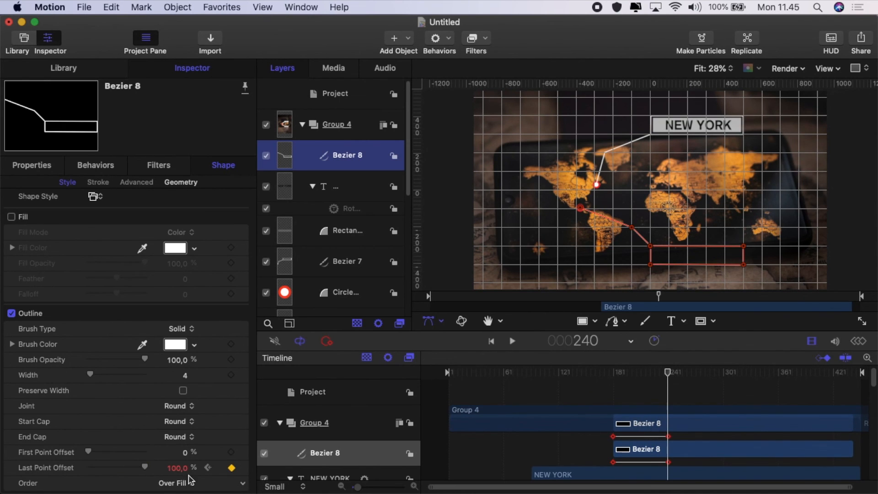
# Preview the second callout line drawing on from the lower marker, starting at about frame 167
pyautogui.moveTo(668, 373); pyautogui.dragTo(601, 372)
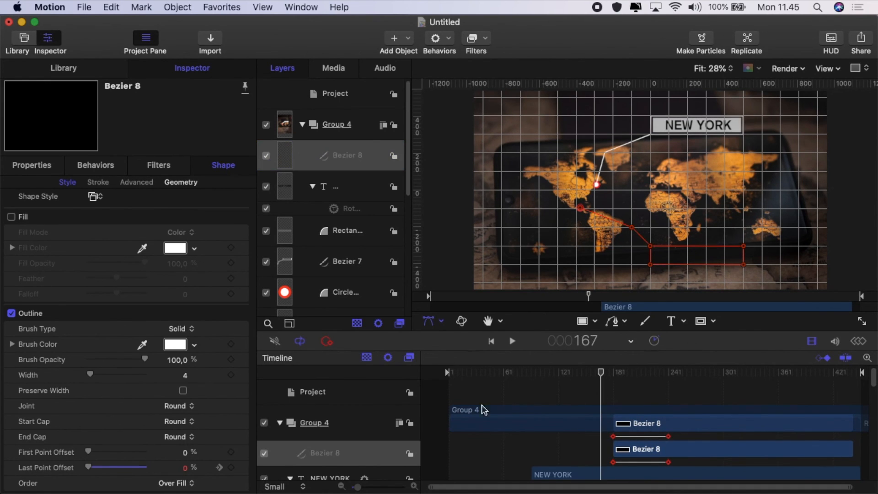
pyautogui.click(443, 424)
pyautogui.click(512, 341)
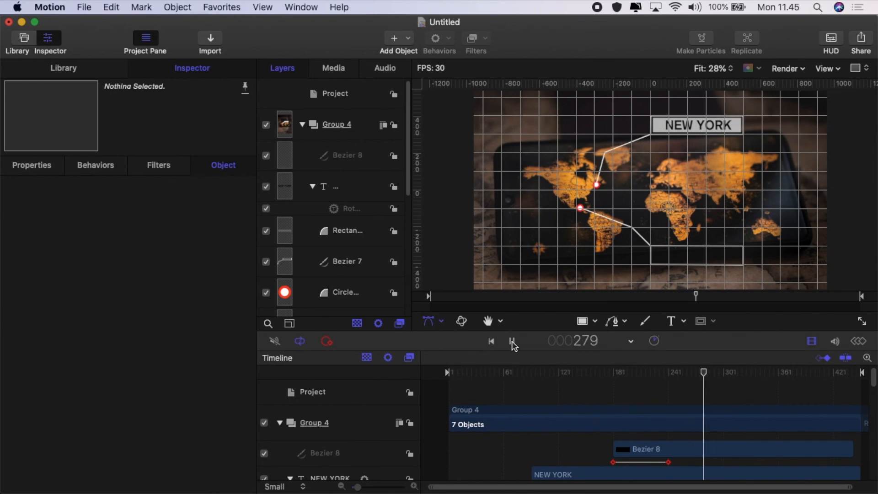
pyautogui.click(513, 342)
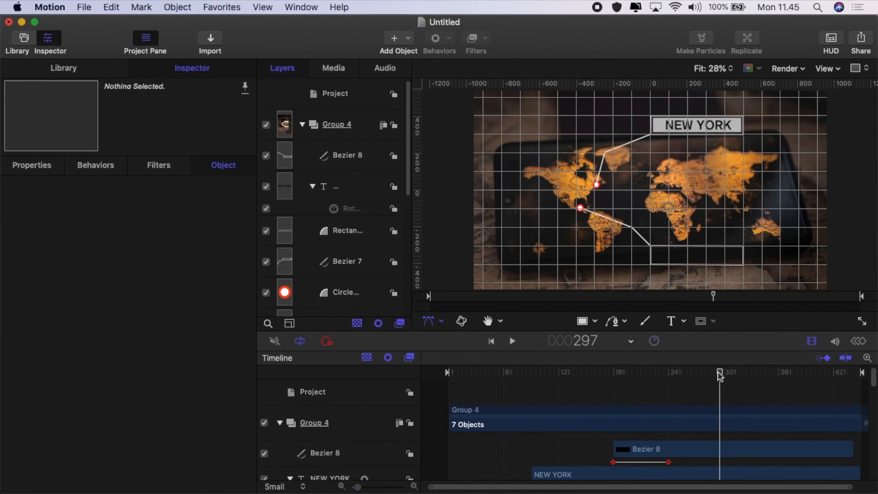
pyautogui.moveTo(720, 373); pyautogui.dragTo(657, 386)
# Hide the canvas grid and move the playhead to frame 245
pyautogui.click(830, 68)
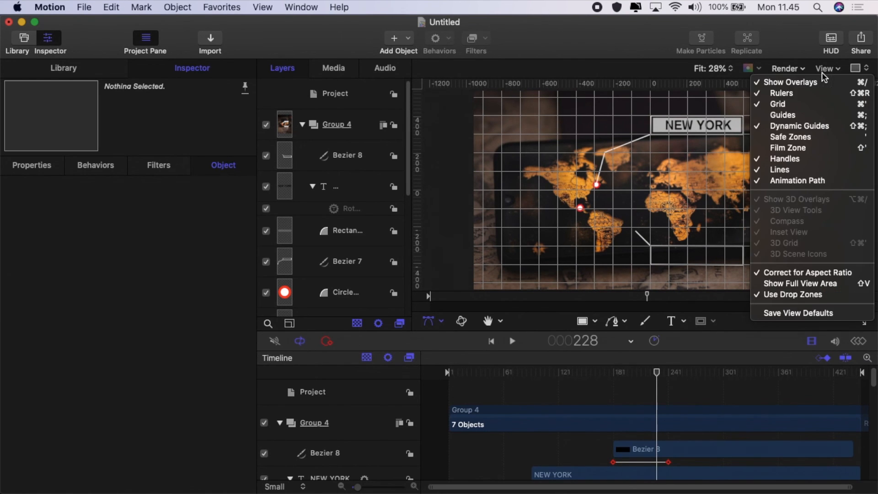
pyautogui.click(817, 106)
pyautogui.moveTo(644, 386); pyautogui.dragTo(674, 397)
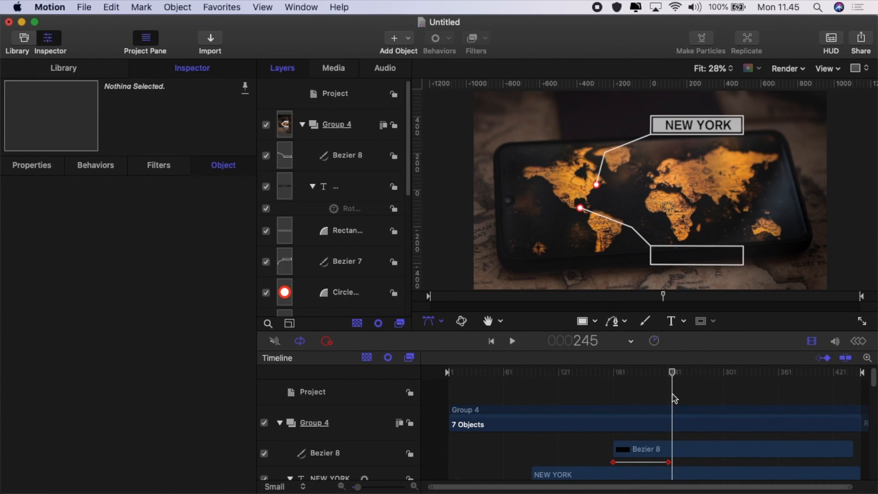